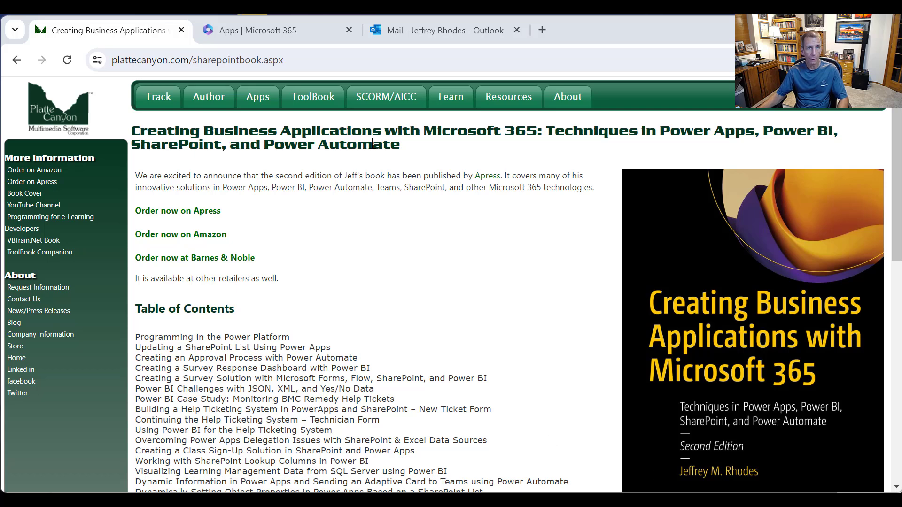
Step: In Outlook, check the EmailsWithAttachments folder's PDF emails and confirm SavedToTeams is empty
{"action": "left_click", "coordinate": [423, 29]}
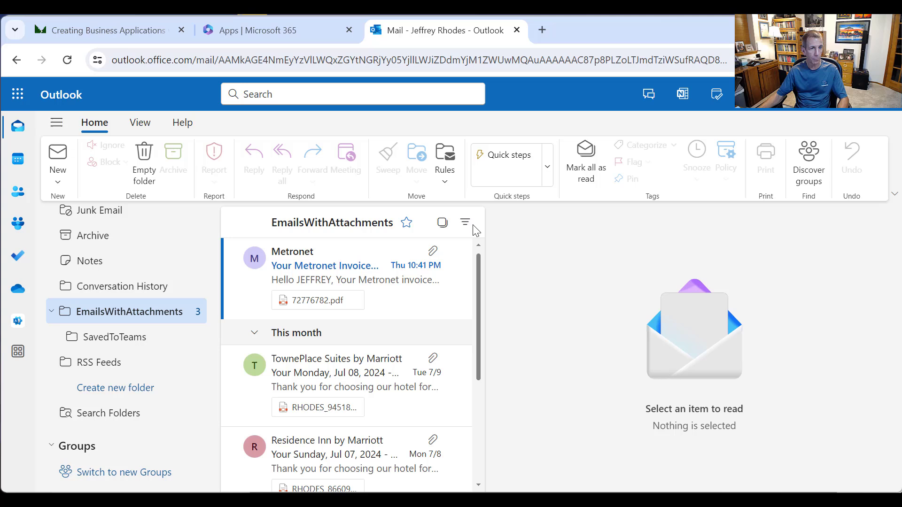
{"action": "mouse_move", "coordinate": [387, 256]}
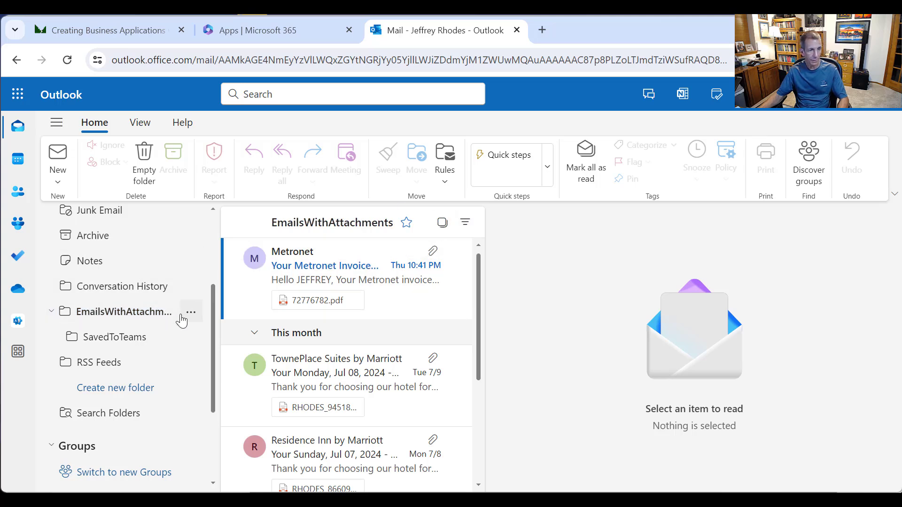
{"action": "left_click", "coordinate": [184, 315]}
{"action": "left_click_drag", "start_coordinate": [481, 323], "coordinate": [469, 288]}
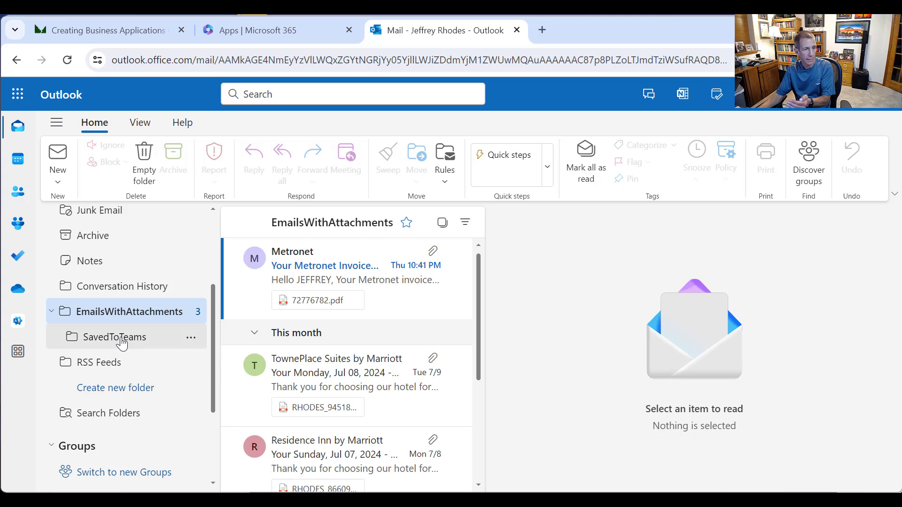
{"action": "left_click", "coordinate": [122, 346]}
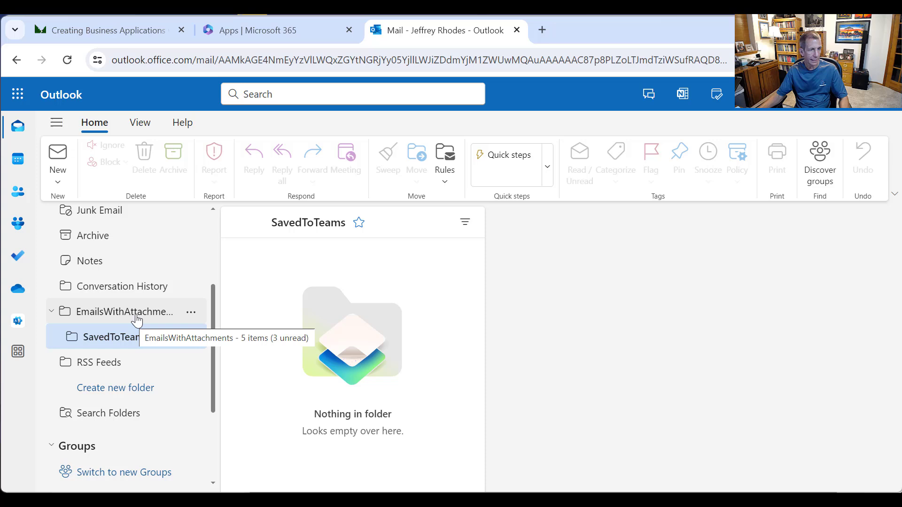
{"action": "left_click", "coordinate": [137, 320]}
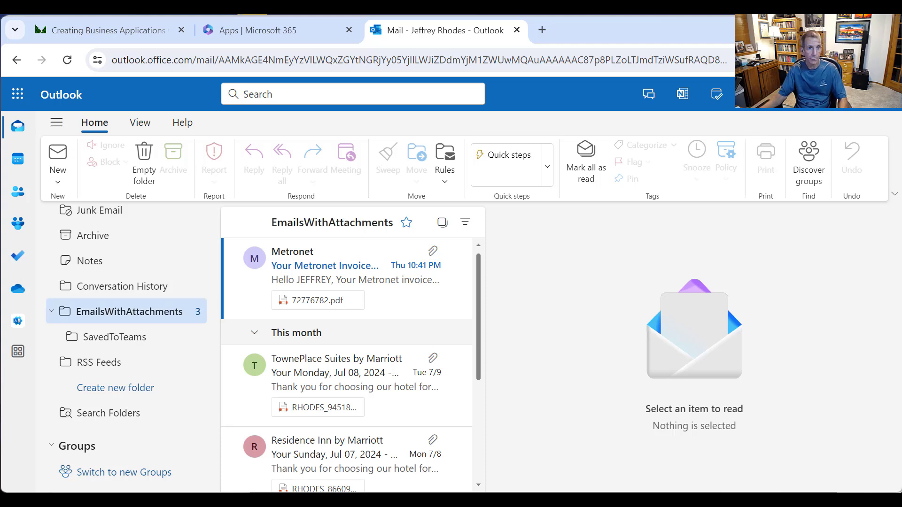
Step: Confirm the Teams Videos channel's EmailAttachments folder is empty, then return to Microsoft 365 Apps
{"action": "left_click", "coordinate": [288, 34]}
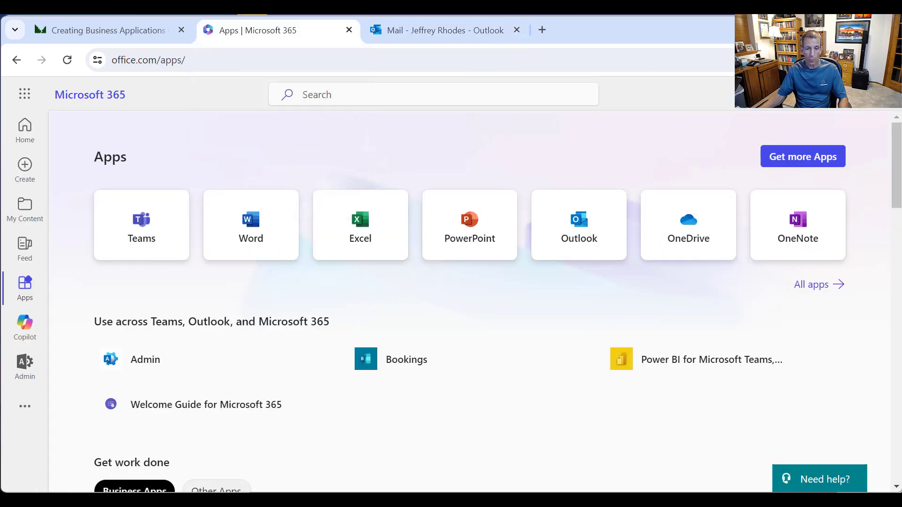
{"action": "key", "text": "alt+Tab"}
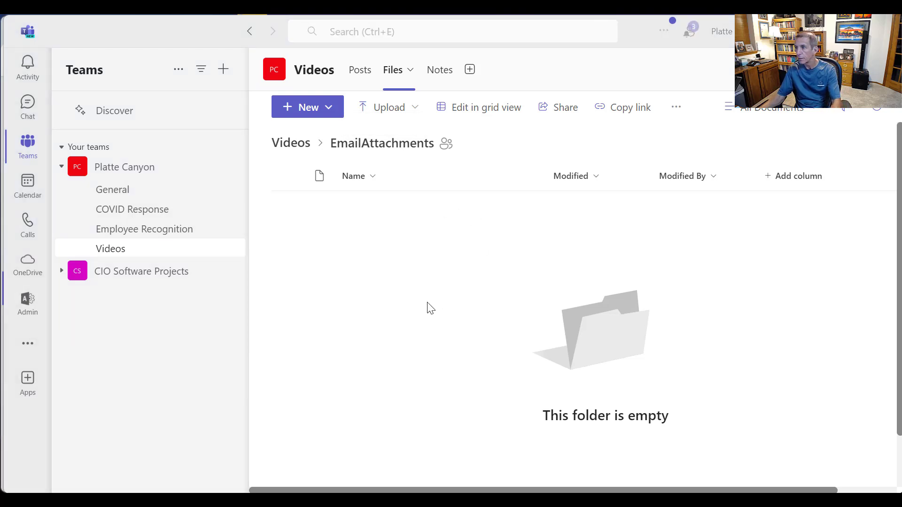
{"action": "key", "text": "alt+Tab"}
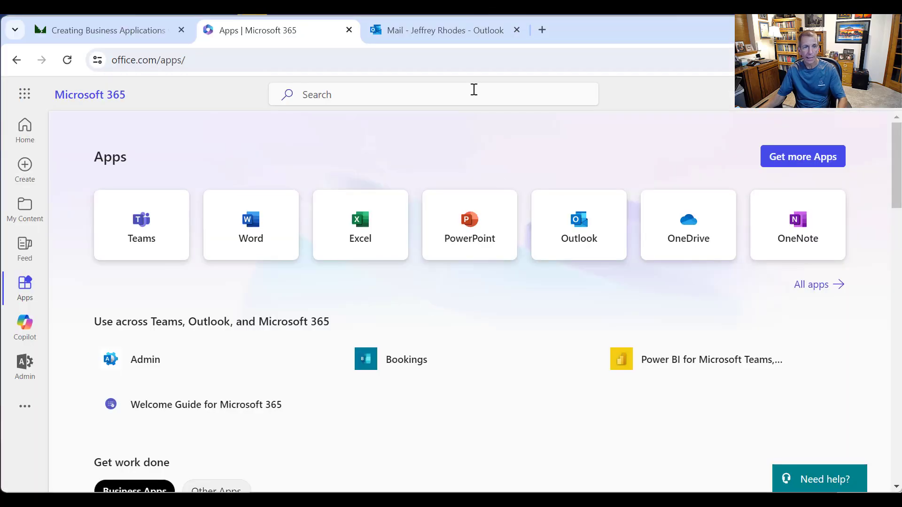
Step: Launch Power Automate from the app launcher and start a new instant cloud flow
{"action": "left_click", "coordinate": [24, 94]}
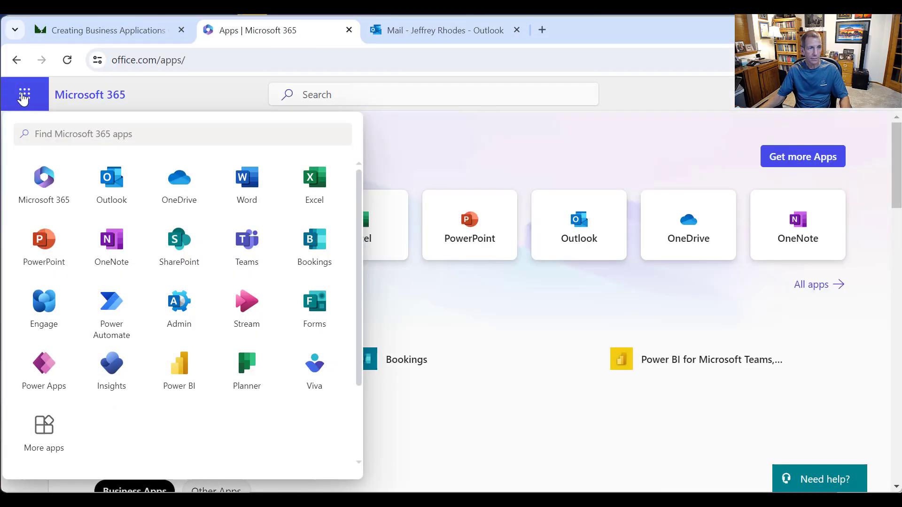
{"action": "left_click", "coordinate": [108, 305]}
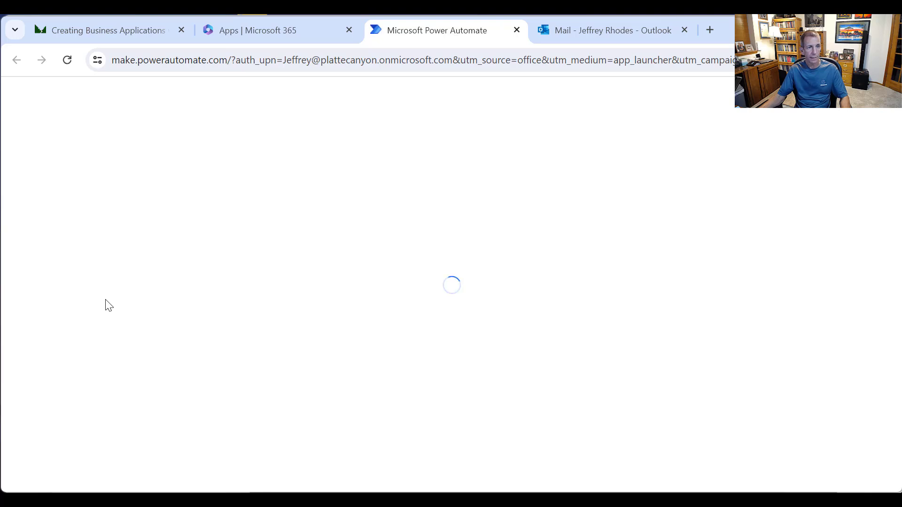
{"action": "left_click", "coordinate": [40, 179]}
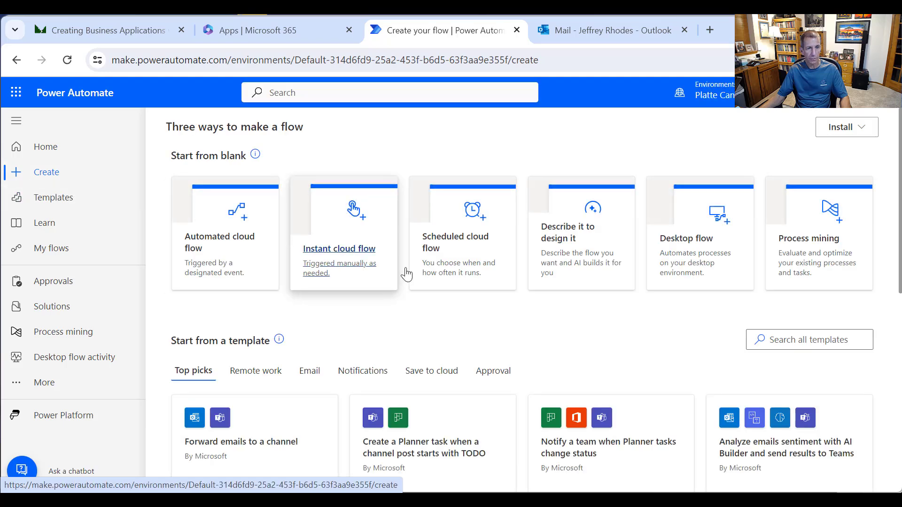
{"action": "left_click", "coordinate": [342, 262]}
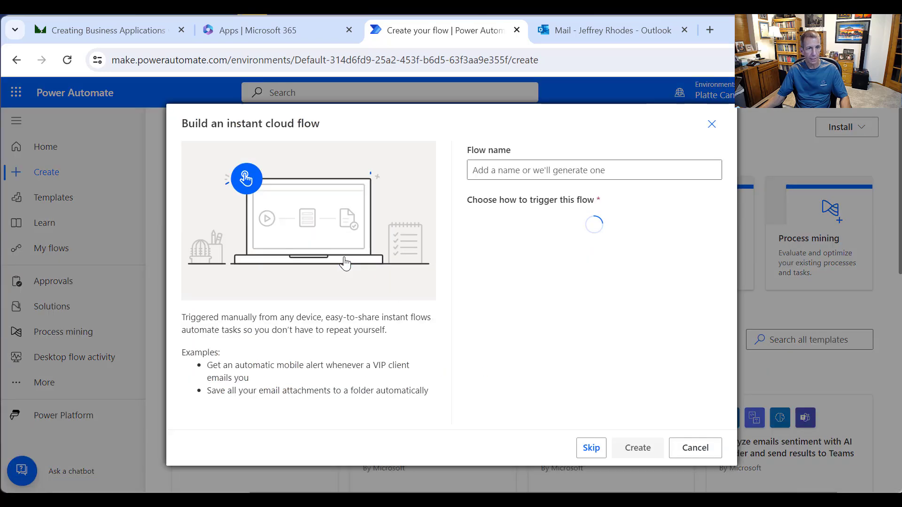
Step: Name the flow Video_SaveEmailAttachmentsToTeams, choose Manually trigger a flow, and create it
{"action": "left_click", "coordinate": [553, 168]}
{"action": "type", "text": "vl"}
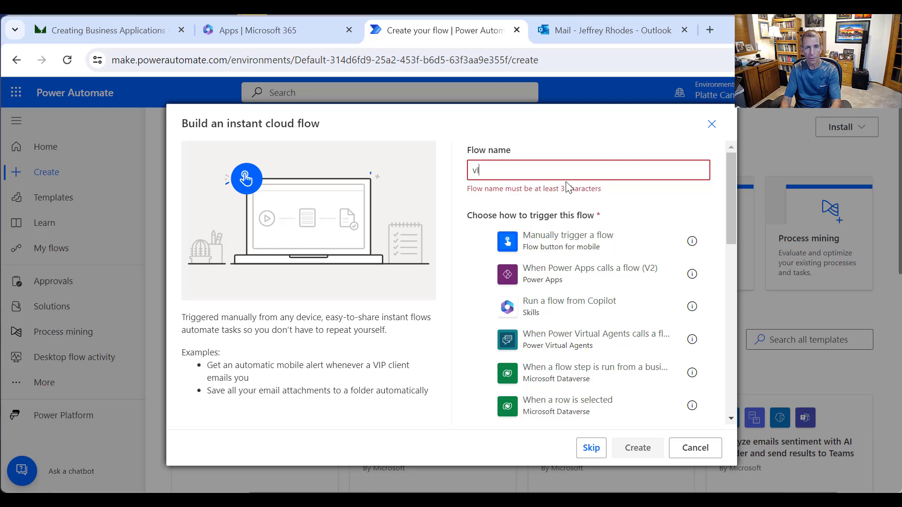
{"action": "key", "text": "BackSpace"}
{"action": "key", "text": "BackSpace"}
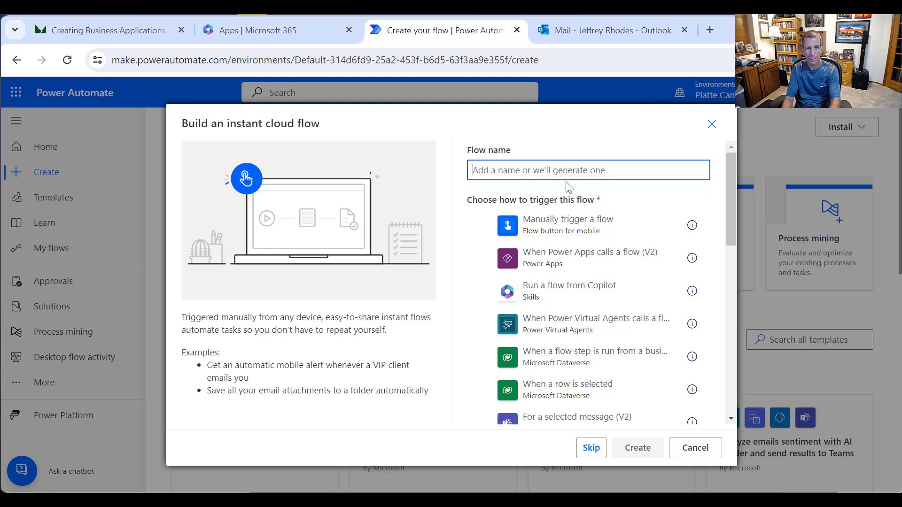
{"action": "type", "text": "Video_SaveEmailAttachments"}
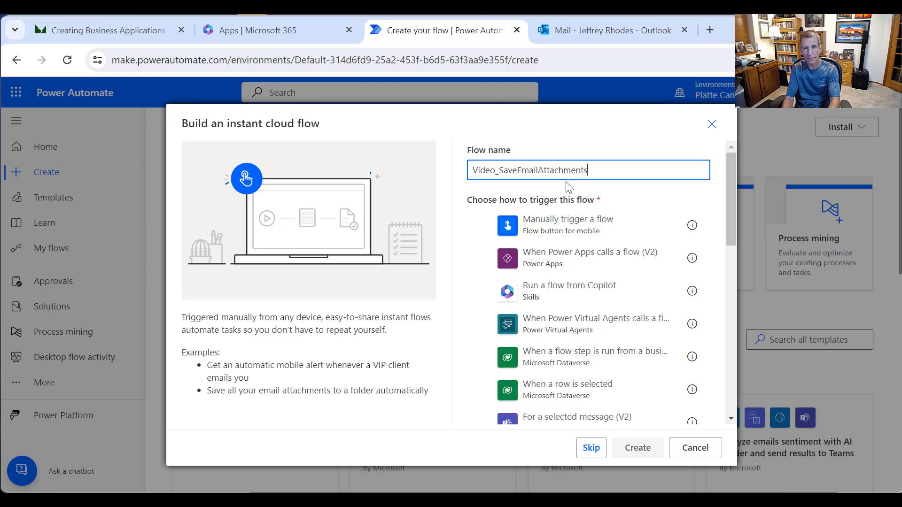
{"action": "type", "text": "ToTeams"}
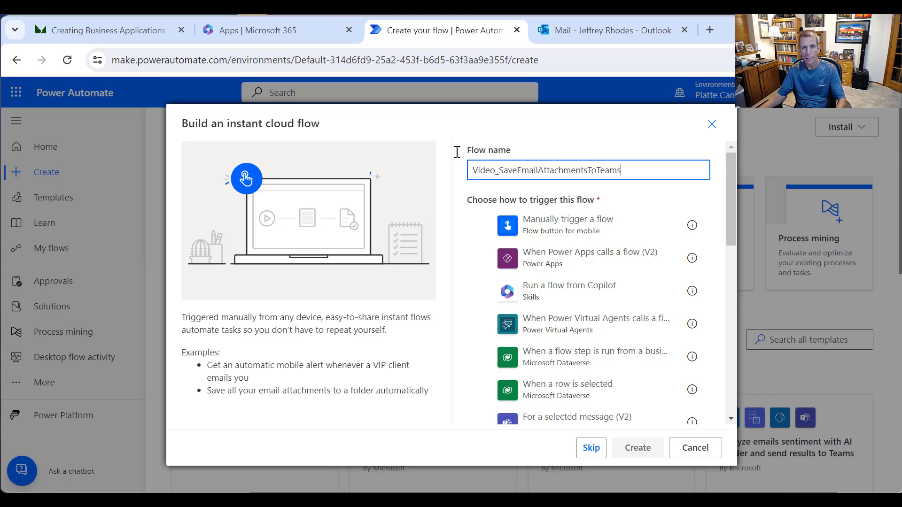
{"action": "left_click", "coordinate": [569, 223]}
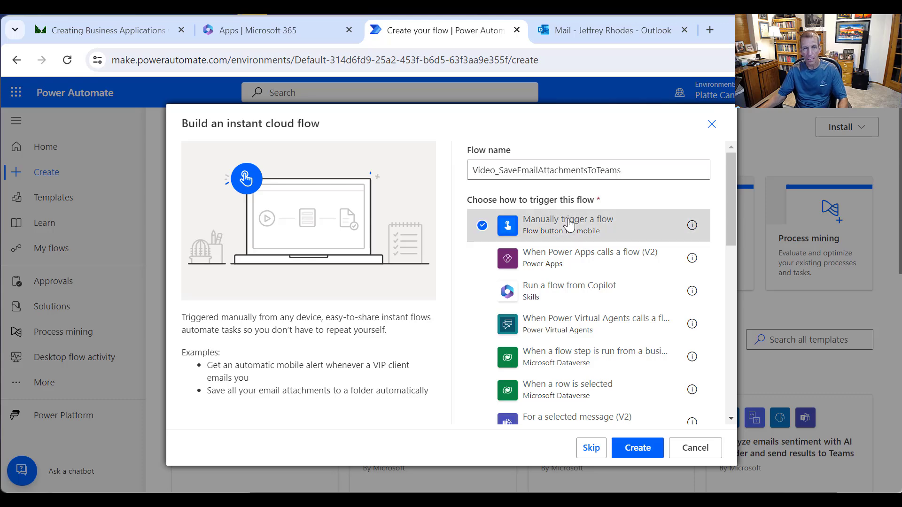
{"action": "left_click", "coordinate": [640, 449]}
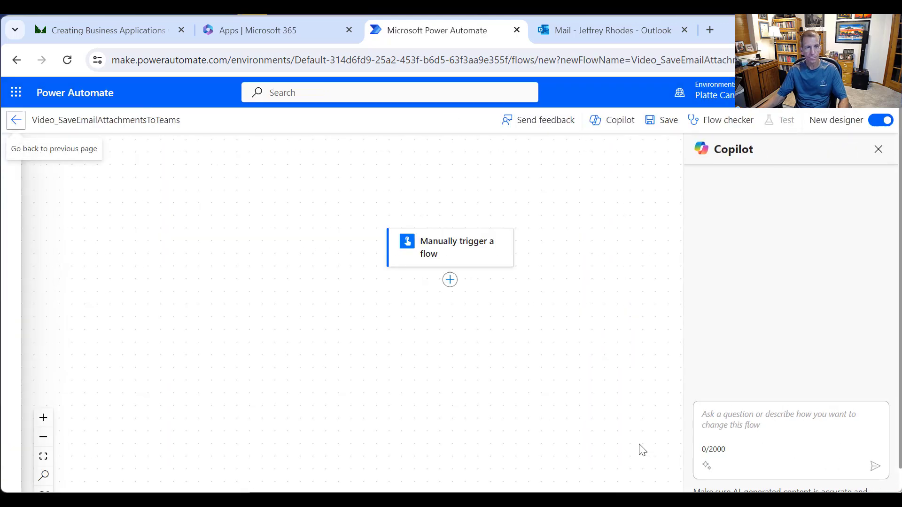
Step: Close the Copilot pane and add Office 365 Outlook's Get emails (V3) action below the trigger
{"action": "left_click", "coordinate": [878, 149]}
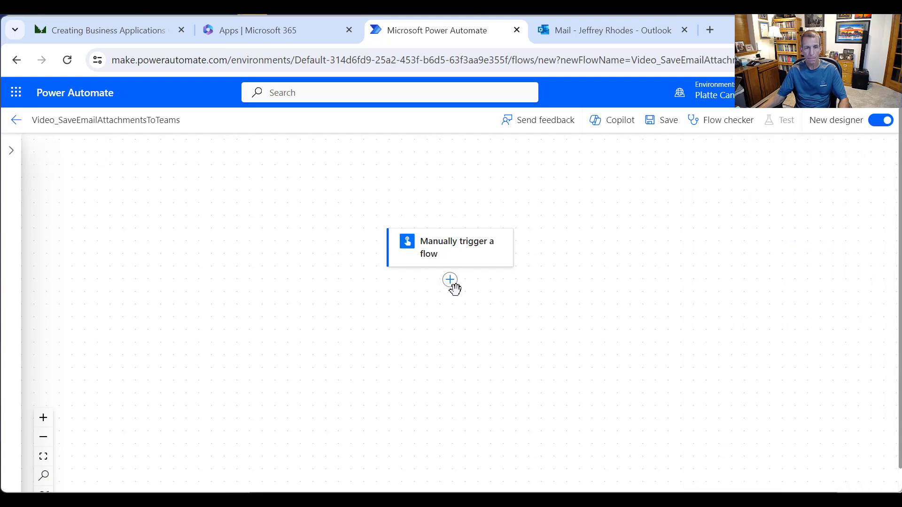
{"action": "left_click", "coordinate": [451, 281]}
{"action": "left_click", "coordinate": [524, 282]}
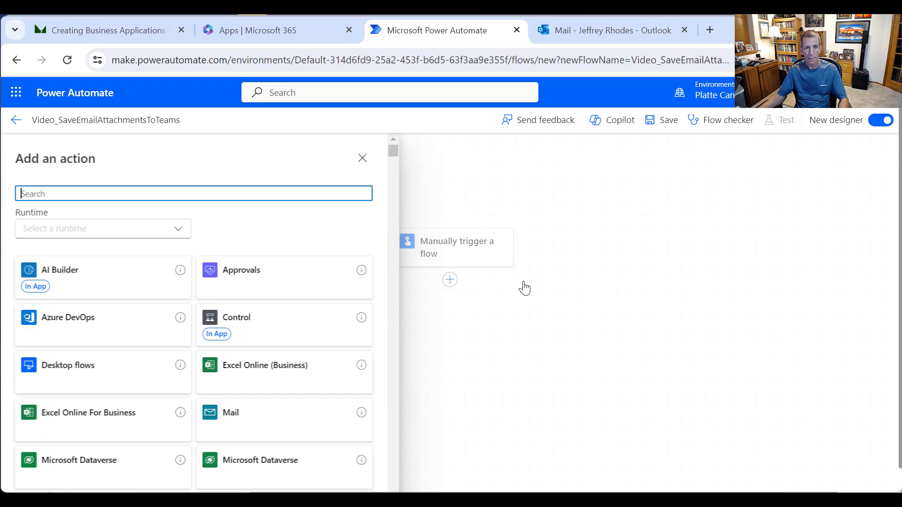
{"action": "type", "text": "C"}
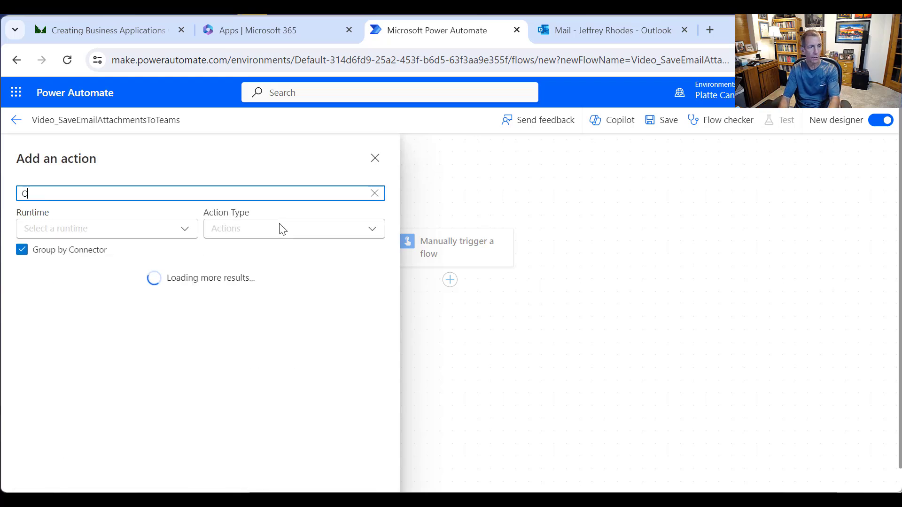
{"action": "type", "text": "ut"}
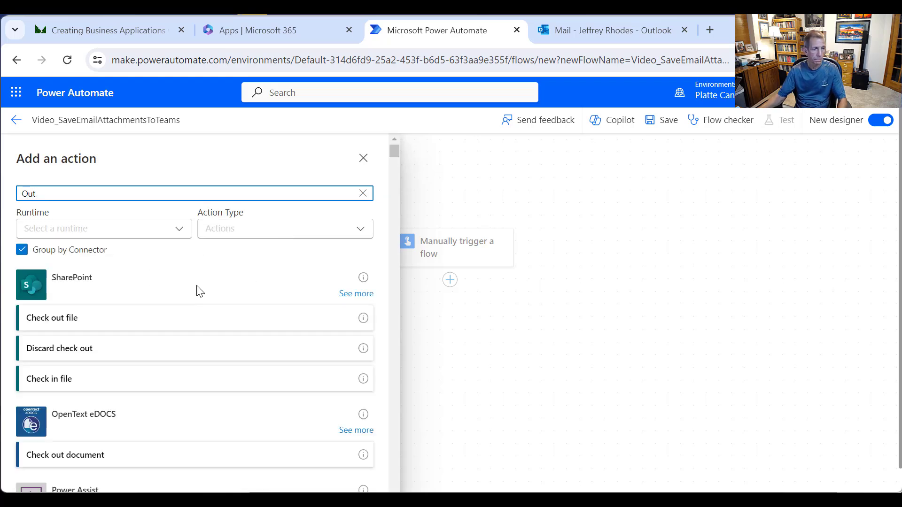
{"action": "type", "text": "loo"}
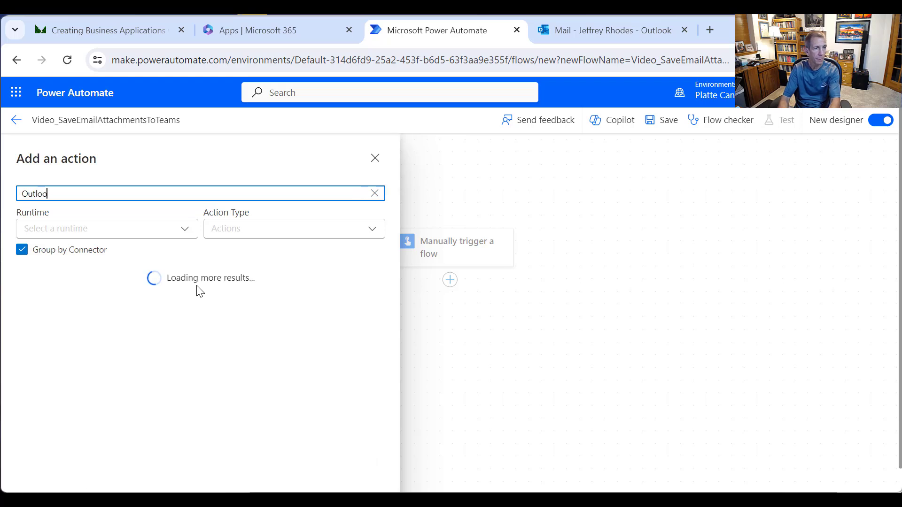
{"action": "type", "text": "k"}
{"action": "left_click", "coordinate": [348, 296]}
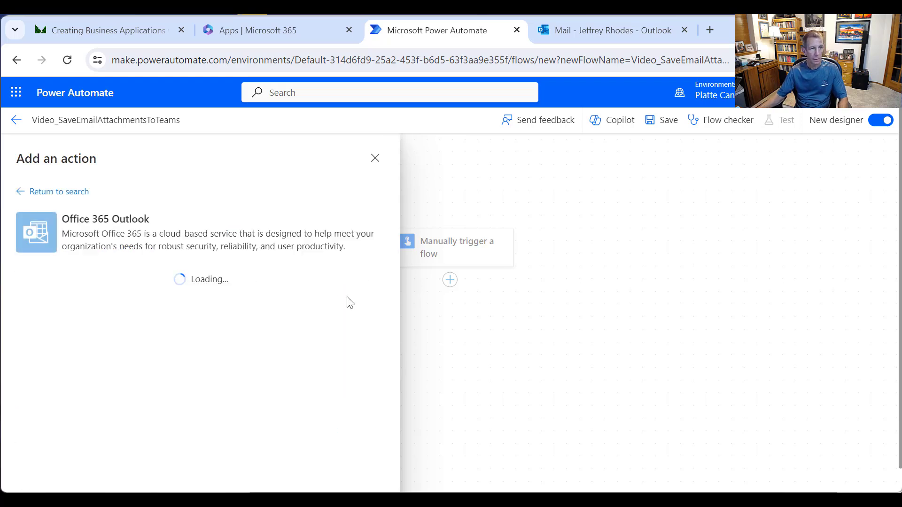
{"action": "scroll", "coordinate": [248, 326], "scroll_direction": "down", "scroll_amount": 9}
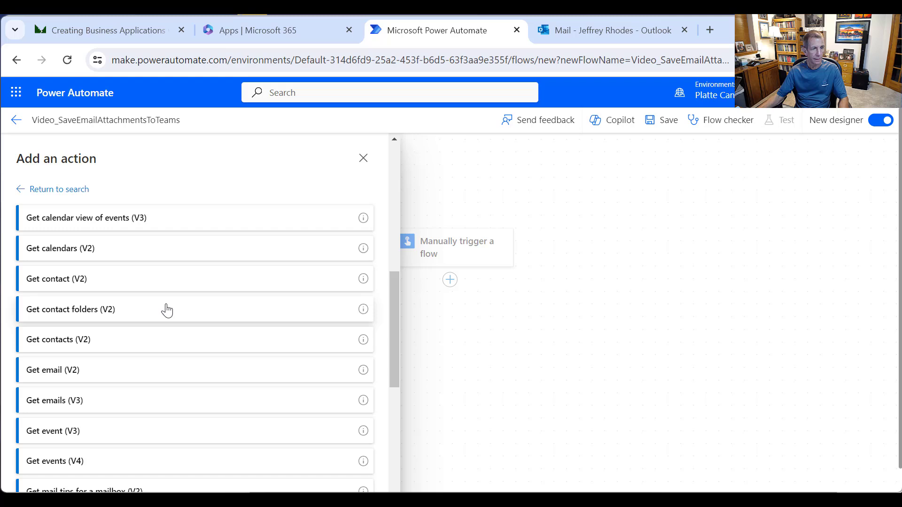
{"action": "left_click", "coordinate": [77, 401]}
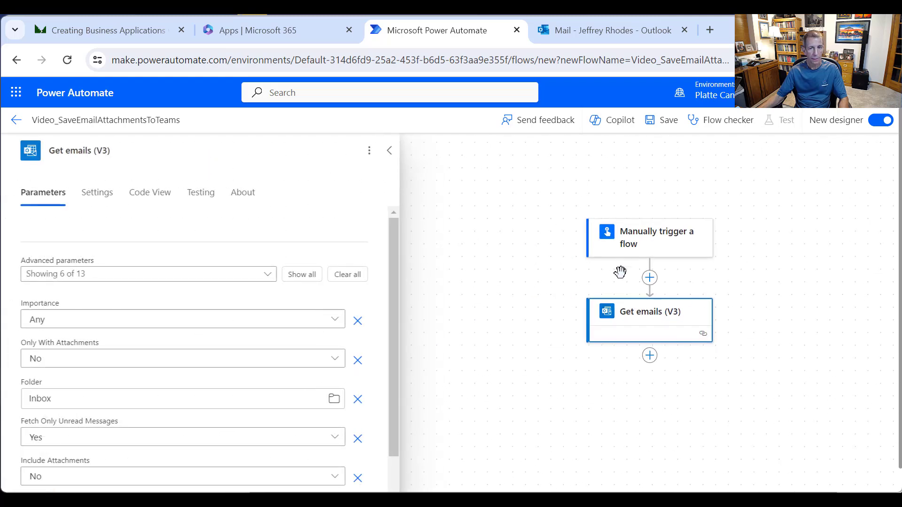
Step: Rename the action Get emails with attachments, with attachments-only mail from EmailsWithAttachments
{"action": "left_click", "coordinate": [118, 150]}
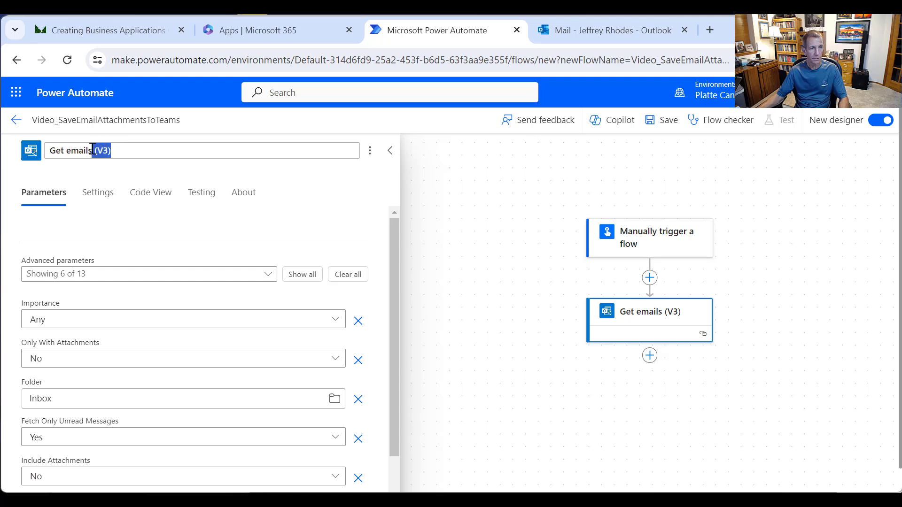
{"action": "type", "text": "w"}
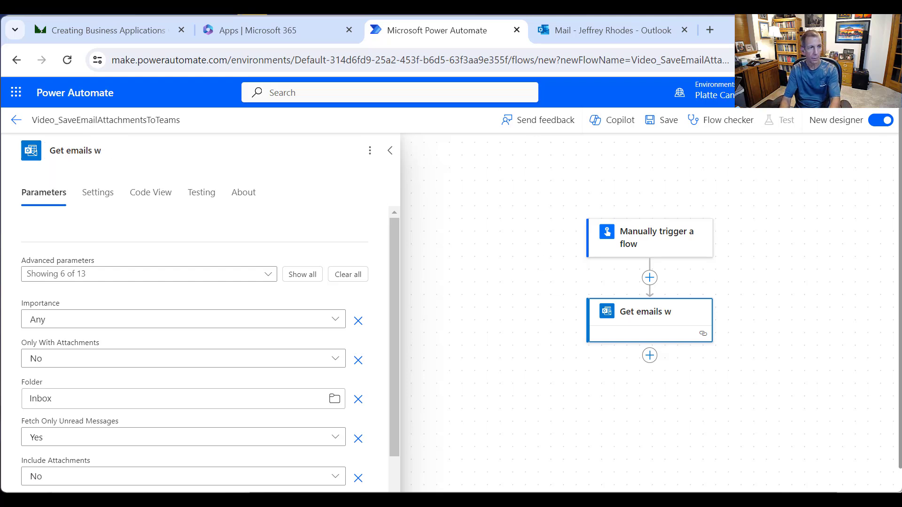
{"action": "type", "text": "ith attachments"}
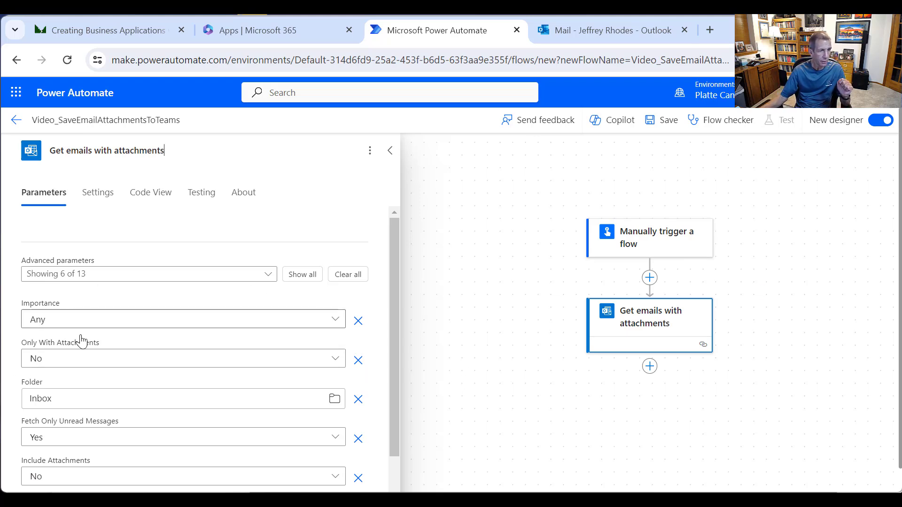
{"action": "left_click", "coordinate": [43, 363]}
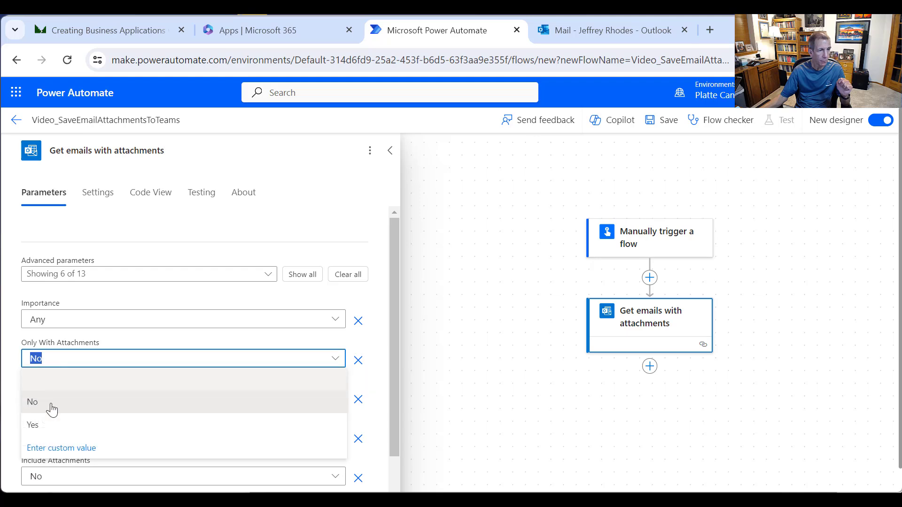
{"action": "left_click", "coordinate": [53, 425]}
{"action": "scroll", "coordinate": [77, 395], "scroll_direction": "down", "scroll_amount": 1}
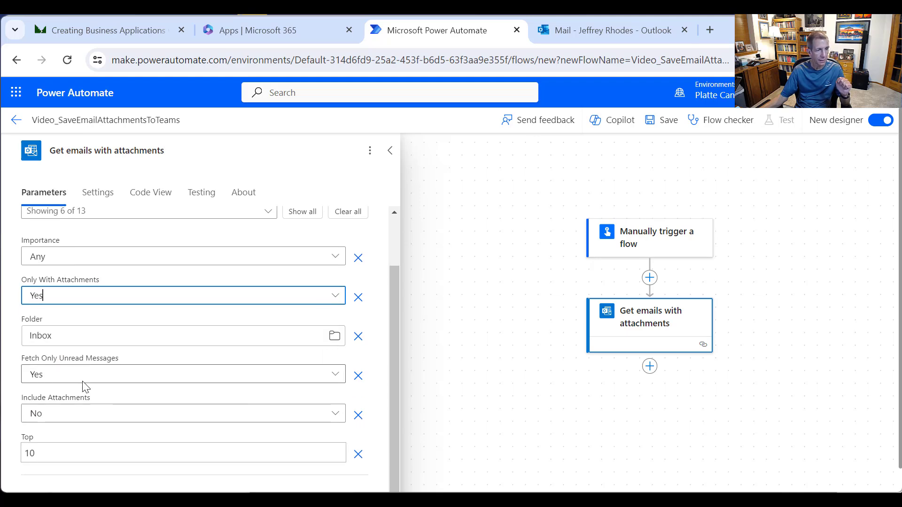
{"action": "left_click", "coordinate": [334, 333]}
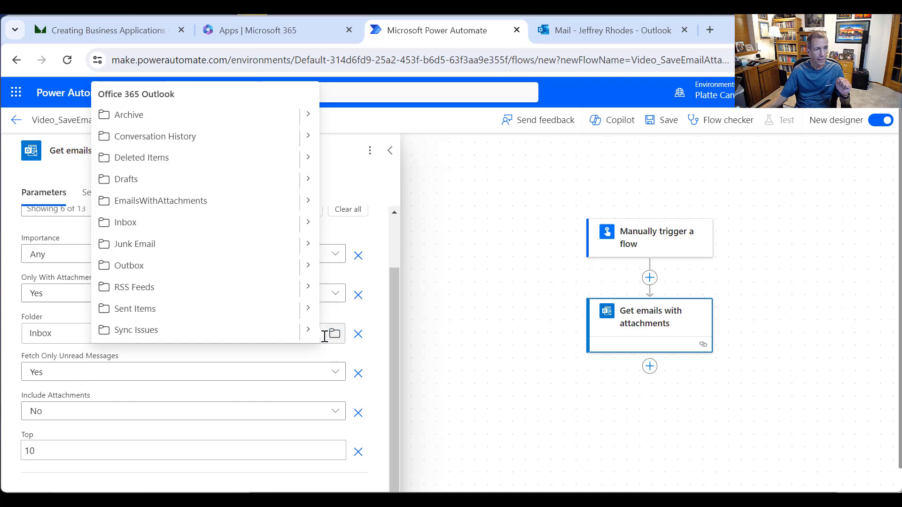
{"action": "left_click", "coordinate": [137, 203]}
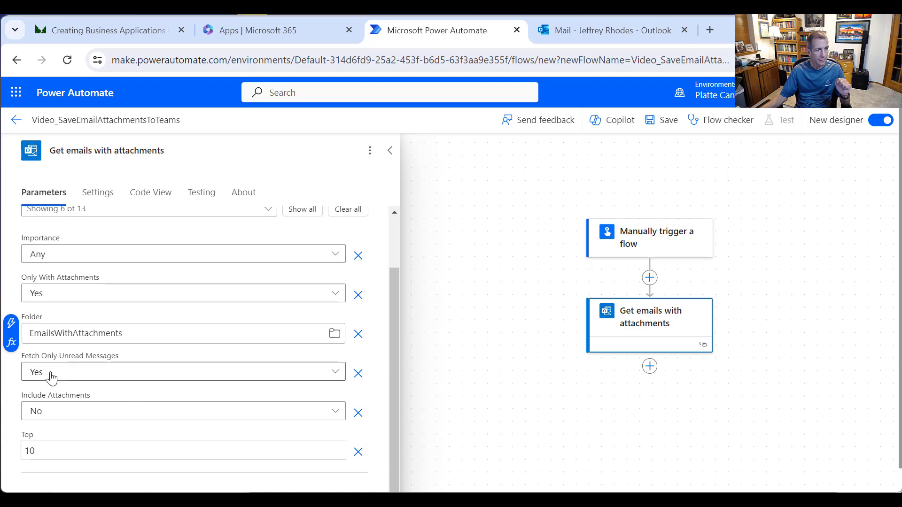
Step: Set Fetch Only Unread to No, Include Attachments to Yes, and Top to 25
{"action": "left_click", "coordinate": [39, 379]}
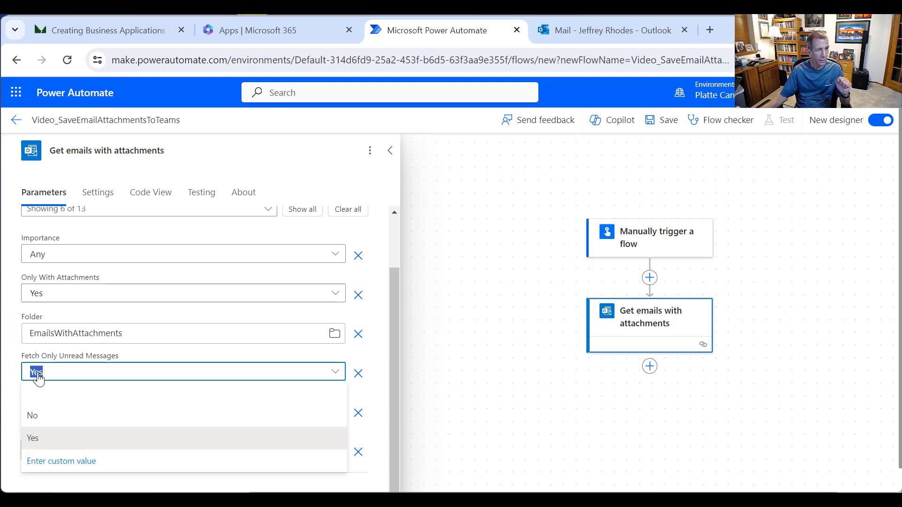
{"action": "left_click", "coordinate": [40, 423]}
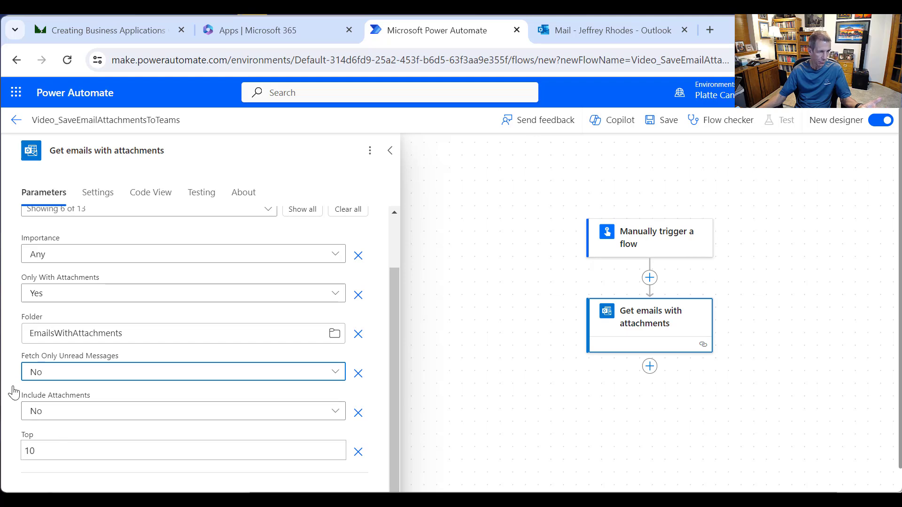
{"action": "left_click", "coordinate": [65, 422]}
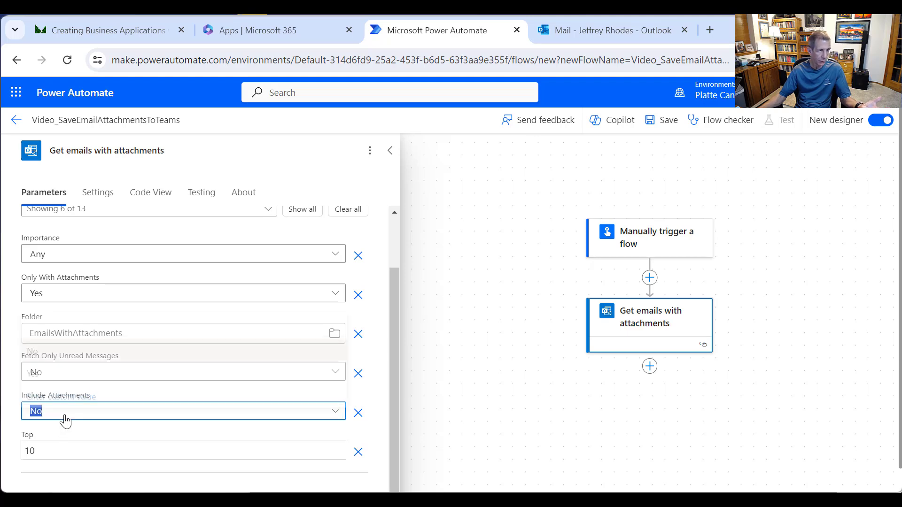
{"action": "left_click", "coordinate": [50, 367]}
{"action": "left_click", "coordinate": [50, 452]}
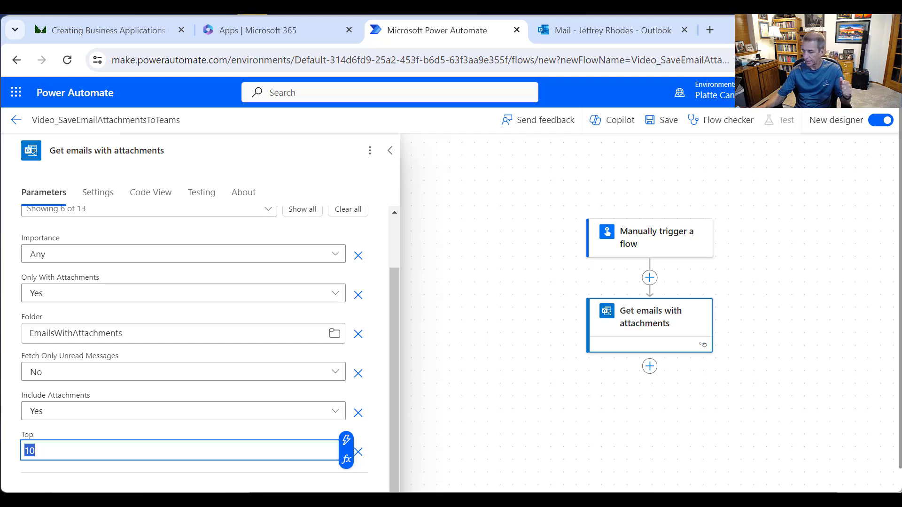
{"action": "type", "text": "25"}
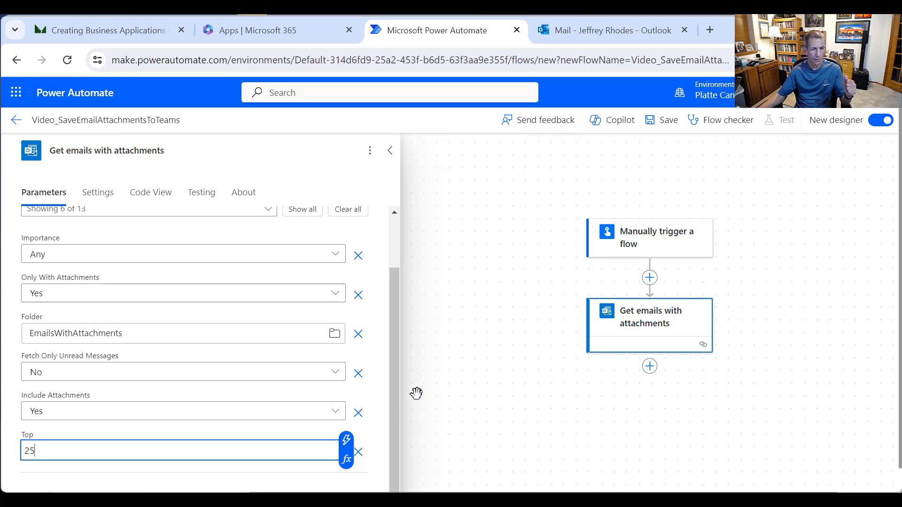
{"action": "left_click", "coordinate": [394, 158]}
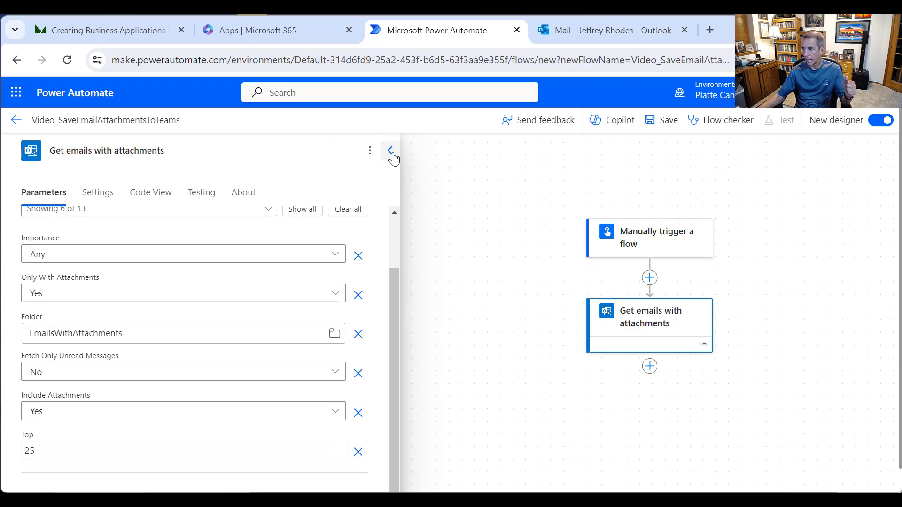
{"action": "left_click", "coordinate": [650, 366]}
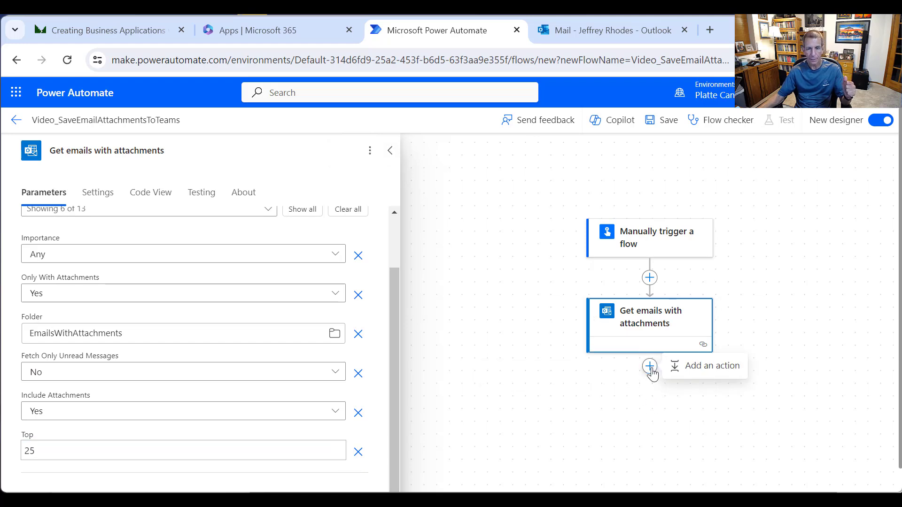
Step: Add an Initialize variable action after Get emails with attachments
{"action": "left_click", "coordinate": [704, 372]}
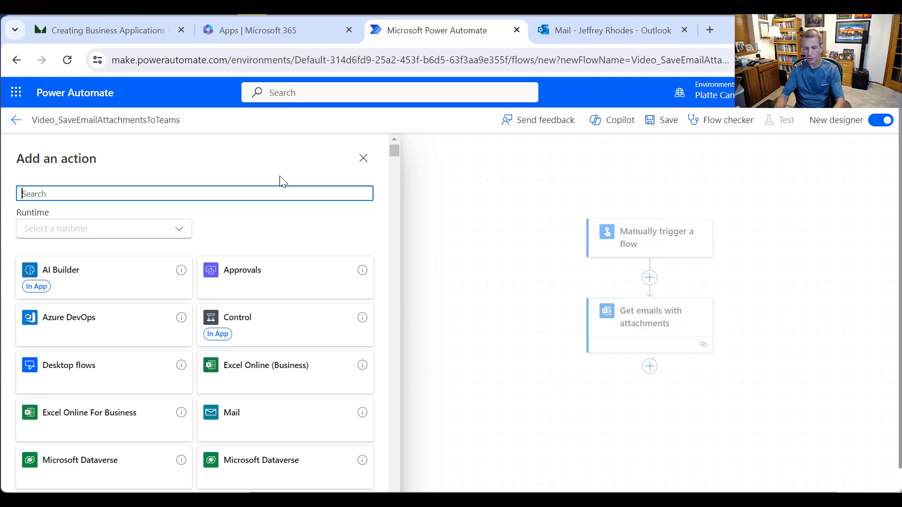
{"action": "type", "text": "variable"}
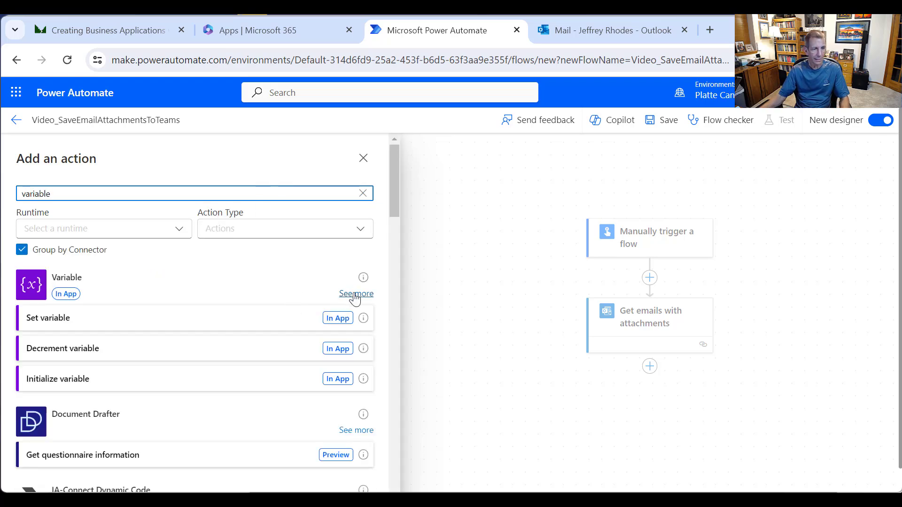
{"action": "left_click", "coordinate": [355, 296]}
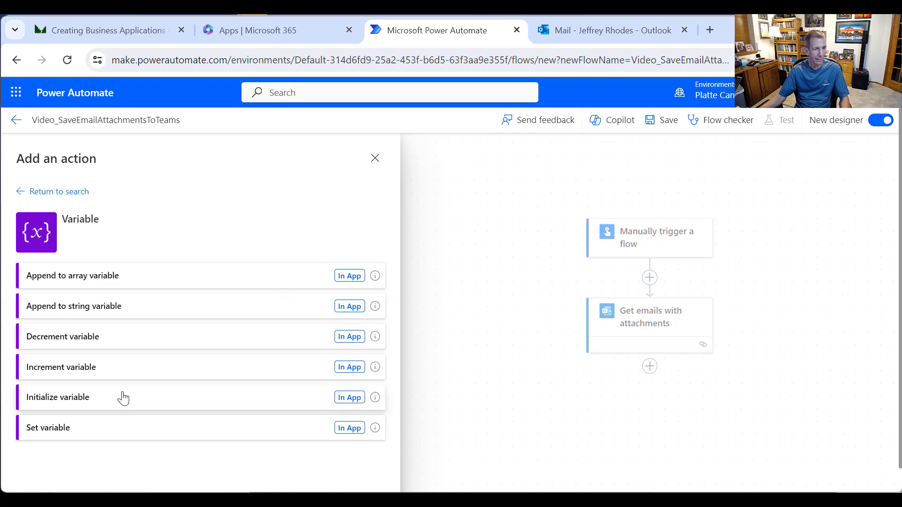
{"action": "left_click", "coordinate": [111, 405]}
Step: Name the variable varFolderName, make it a String, and title the step Initialize varFolderName
{"action": "left_click", "coordinate": [143, 244]}
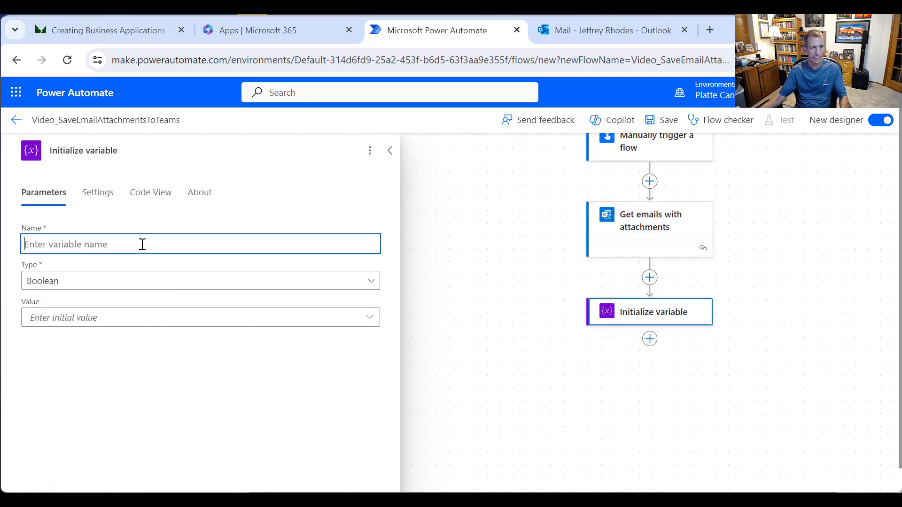
{"action": "type", "text": "varFo"}
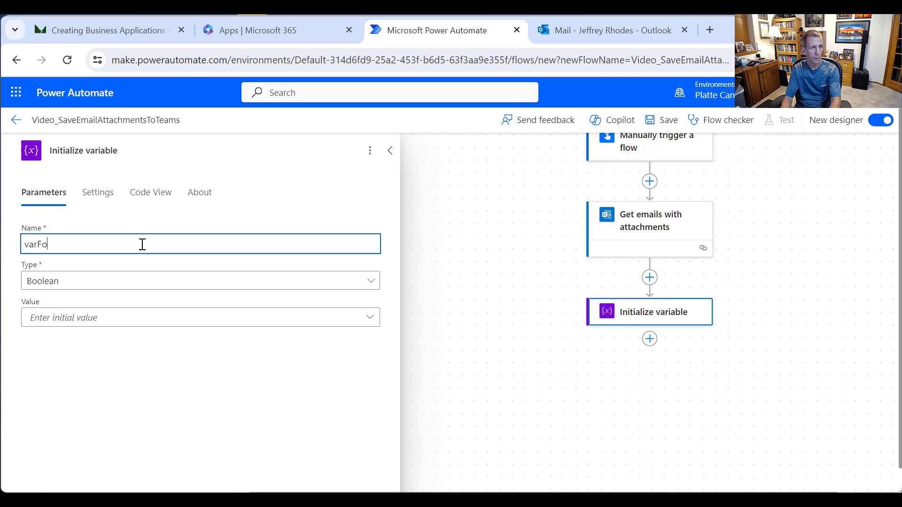
{"action": "type", "text": "lderName"}
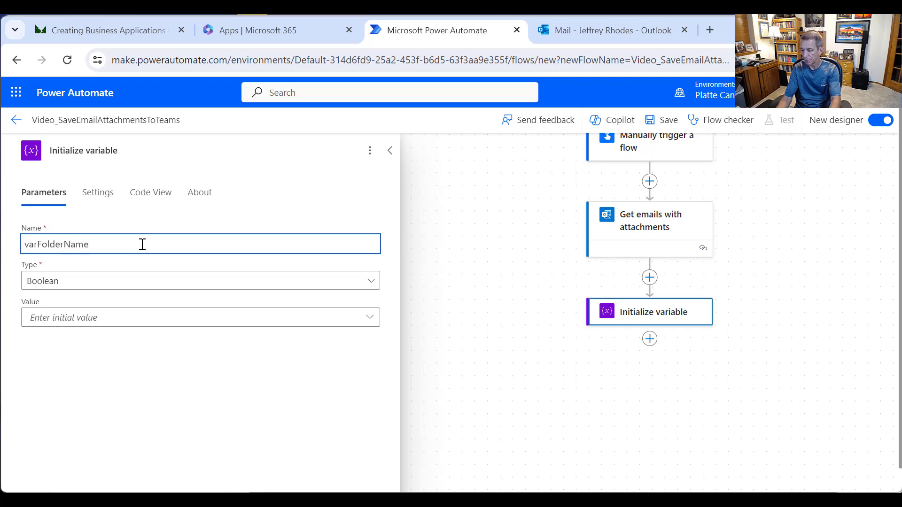
{"action": "key", "text": "ctrl+a"}
{"action": "key", "text": "ctrl+c"}
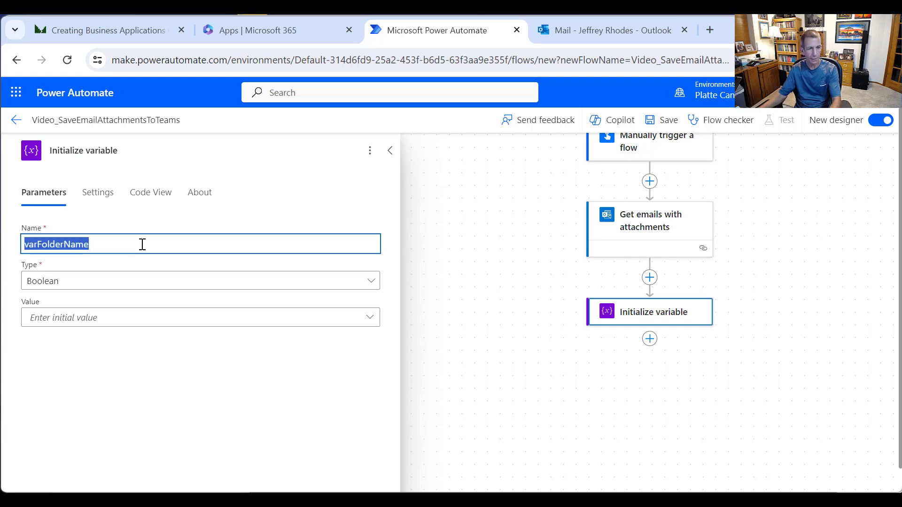
{"action": "left_click", "coordinate": [78, 288]}
{"action": "left_click", "coordinate": [67, 371]}
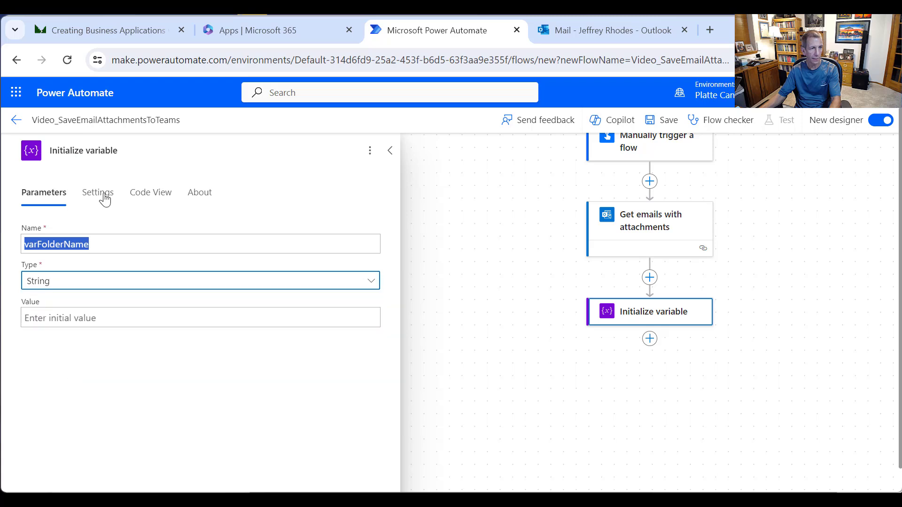
{"action": "left_click_drag", "start_coordinate": [120, 151], "coordinate": [81, 156]}
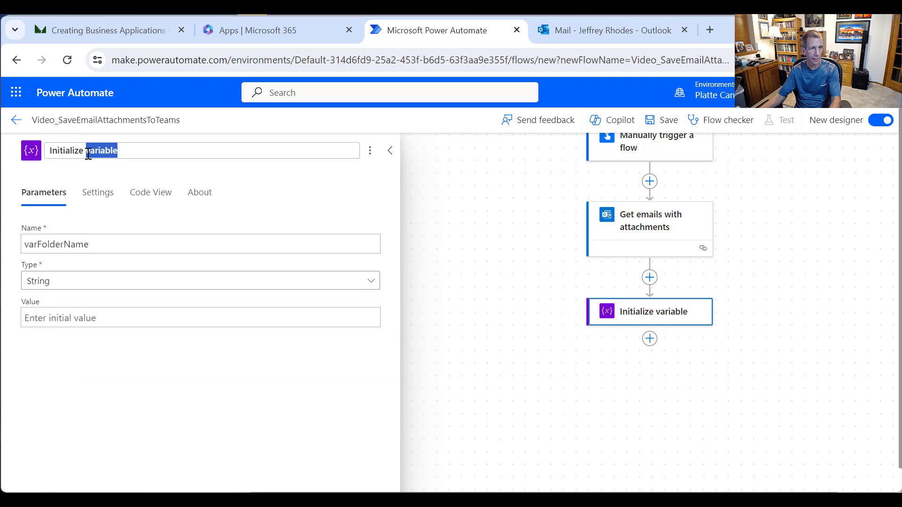
{"action": "key", "text": "ctrl+v"}
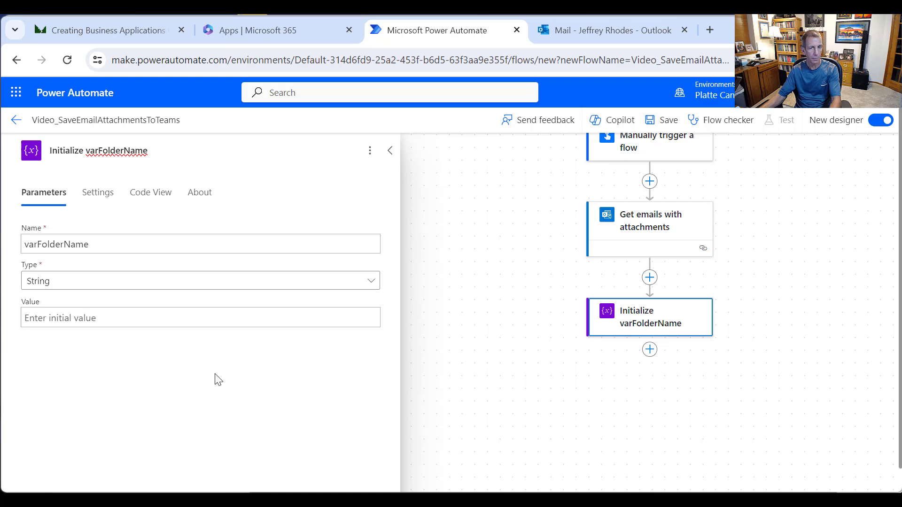
{"action": "left_click", "coordinate": [218, 379]}
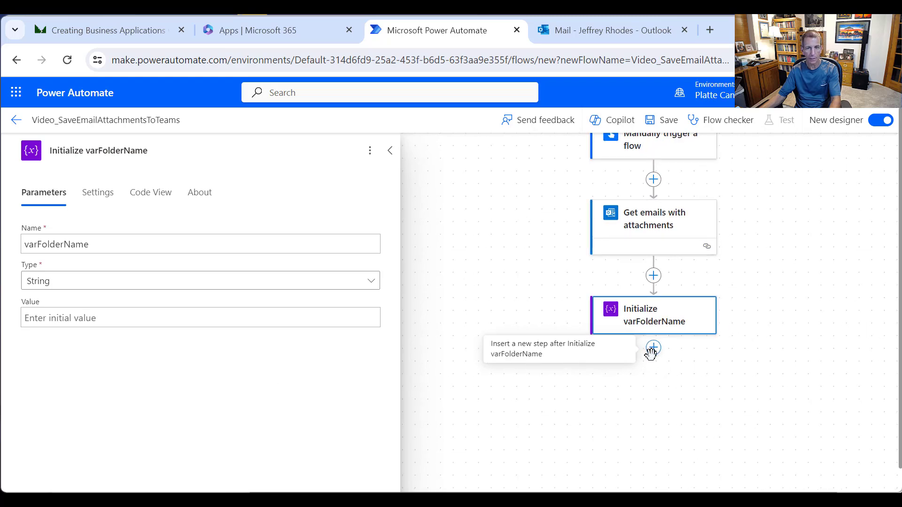
Step: Add a second Initialize variable action after Initialize varFolderName
{"action": "left_click", "coordinate": [655, 351]}
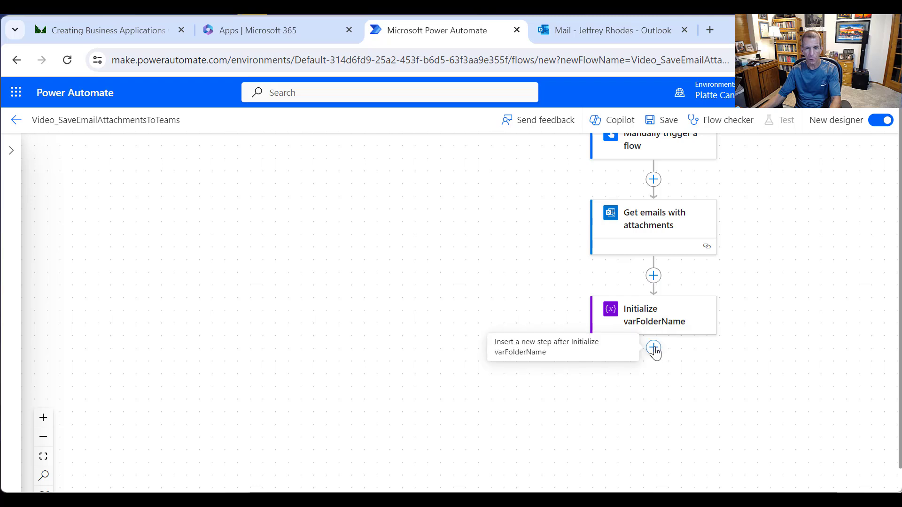
{"action": "left_click", "coordinate": [655, 351]}
{"action": "left_click", "coordinate": [698, 345]}
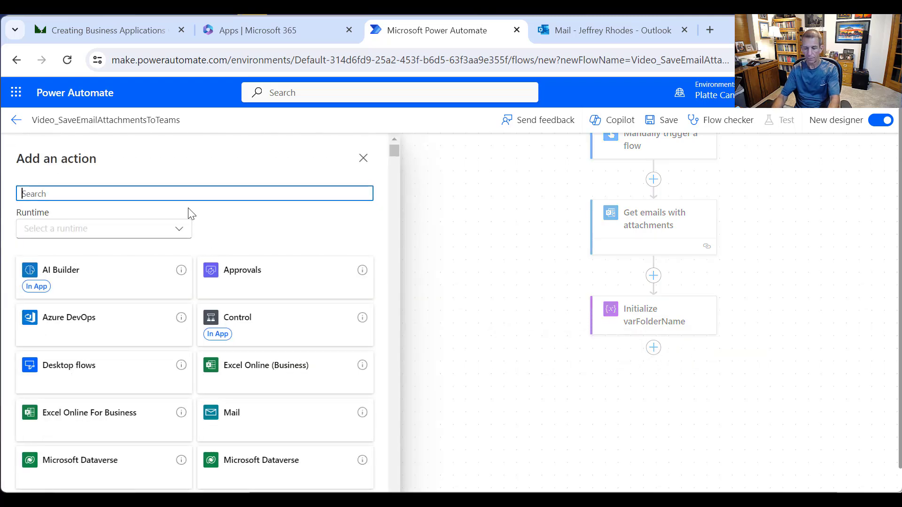
{"action": "type", "text": "variabl"}
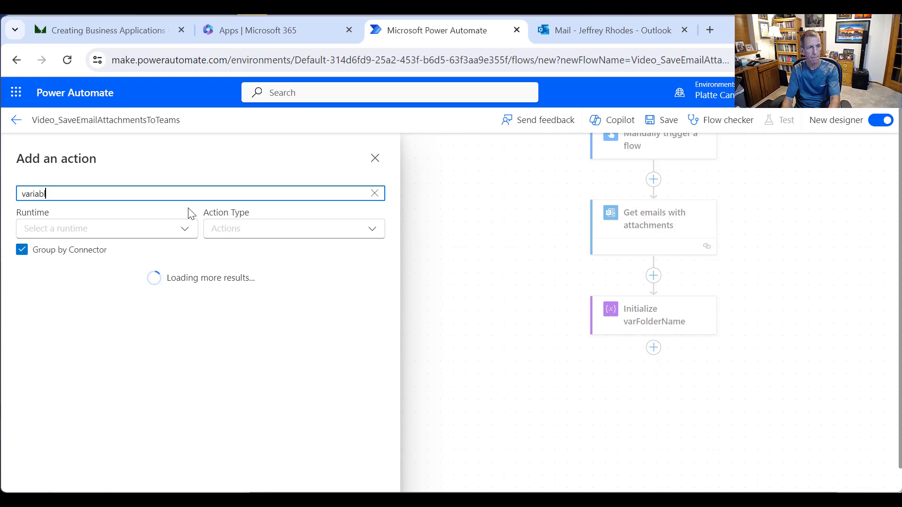
{"action": "type", "text": "e"}
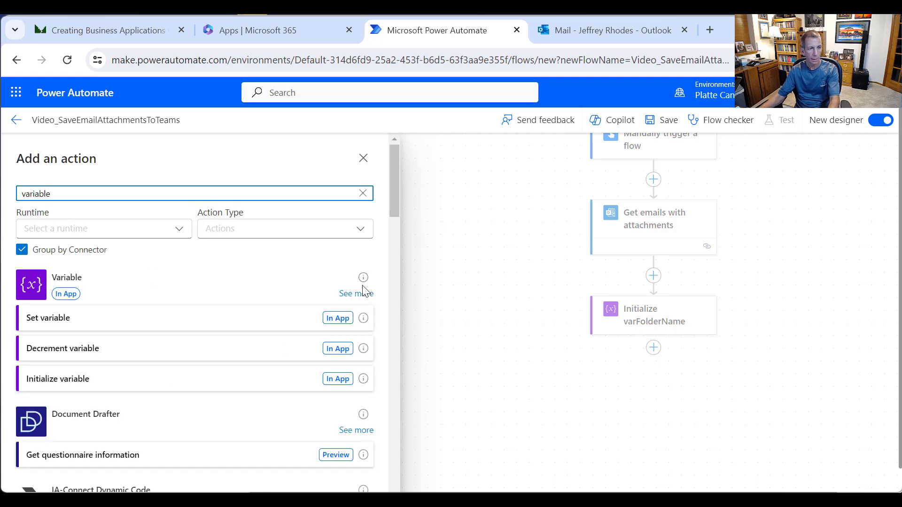
{"action": "left_click", "coordinate": [352, 295]}
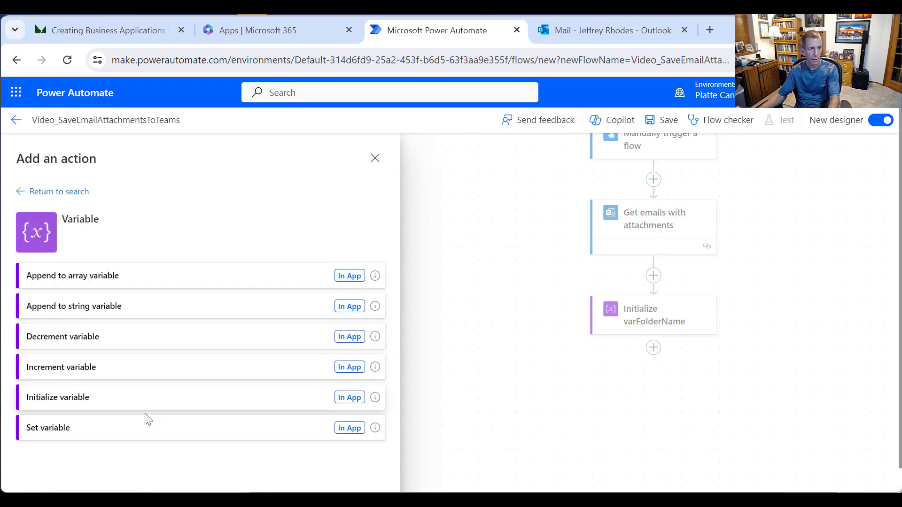
{"action": "left_click", "coordinate": [87, 399]}
Step: Name the variable varFileName, make it a String, and title the step Initialize varFileName
{"action": "left_click", "coordinate": [159, 244]}
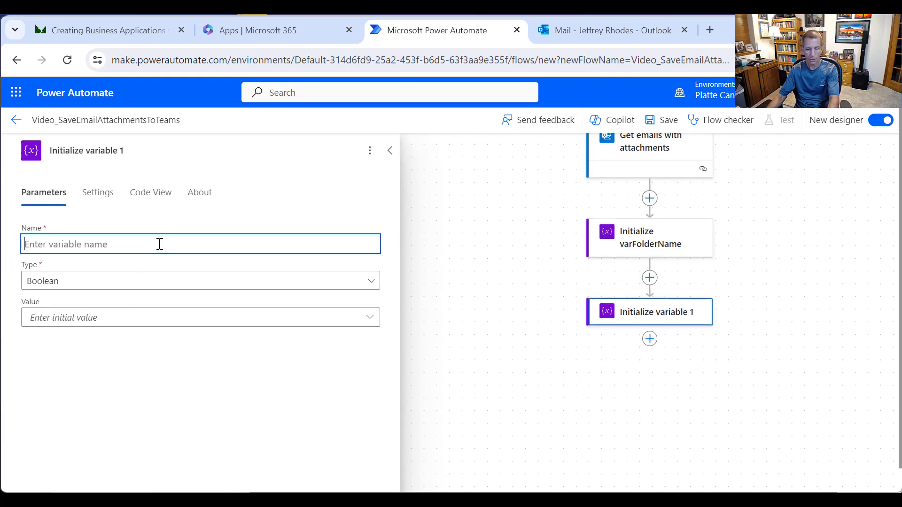
{"action": "type", "text": "varFileName"}
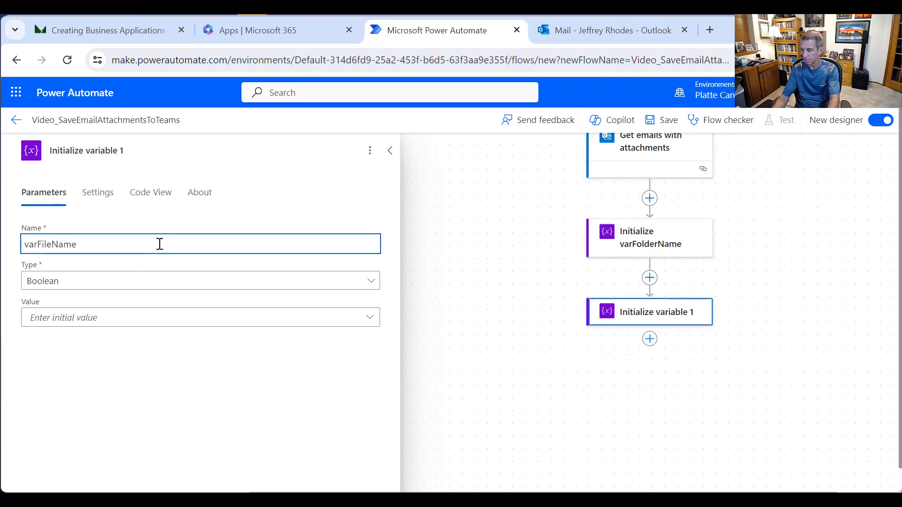
{"action": "key", "text": "ctrl+a"}
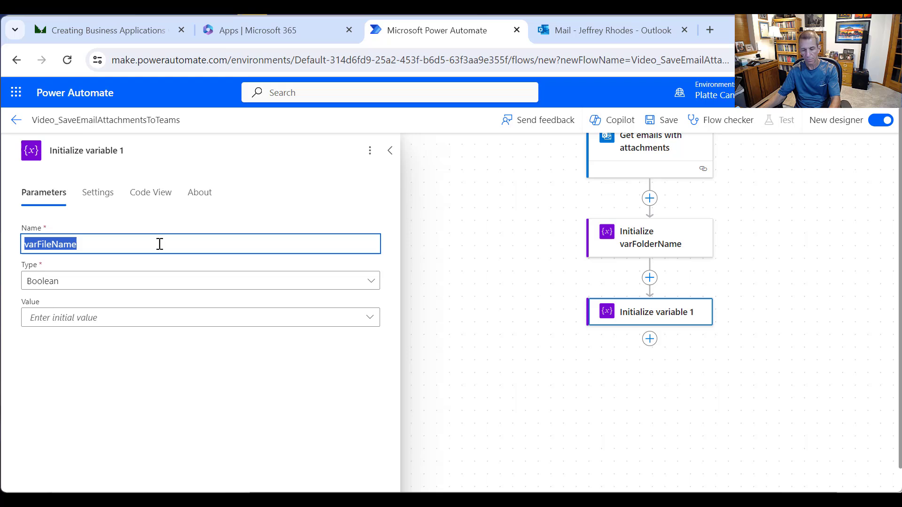
{"action": "left_click", "coordinate": [75, 285]}
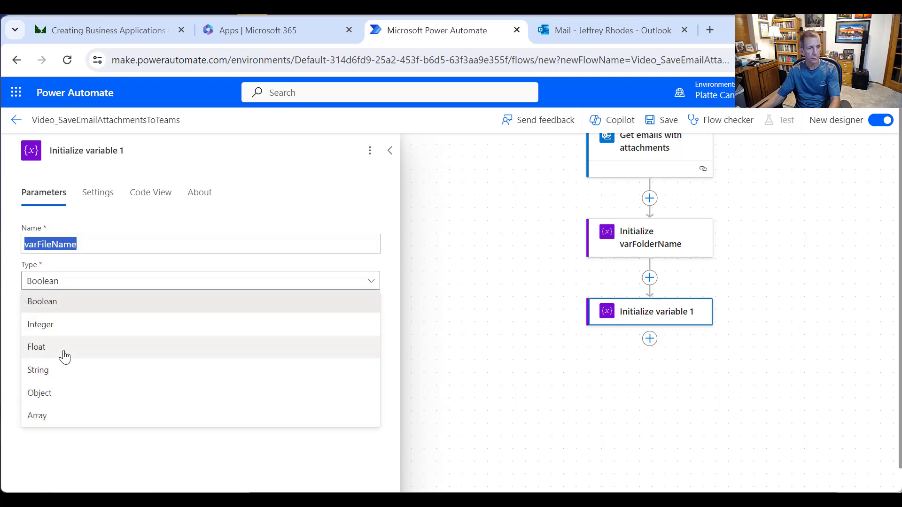
{"action": "left_click", "coordinate": [63, 371]}
{"action": "left_click_drag", "start_coordinate": [137, 151], "coordinate": [91, 151]}
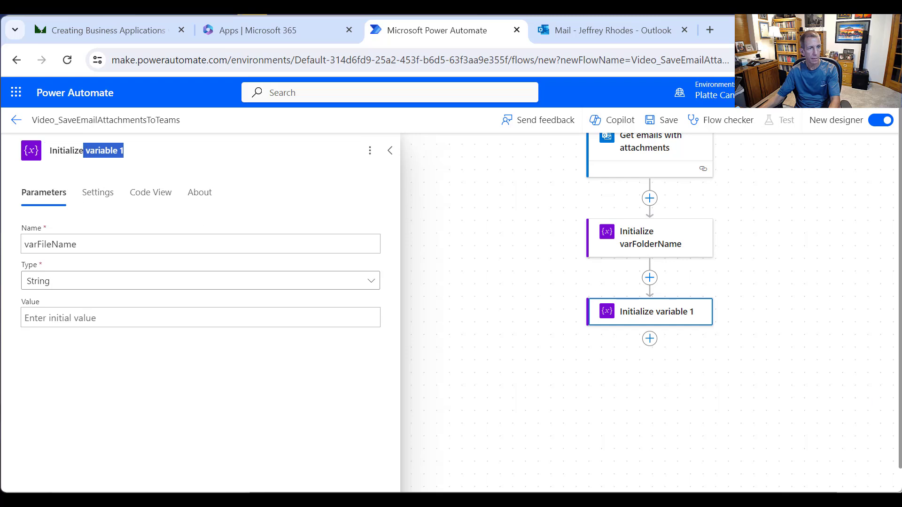
{"action": "key", "text": "BackSpace"}
{"action": "type", "text": "varFileName"}
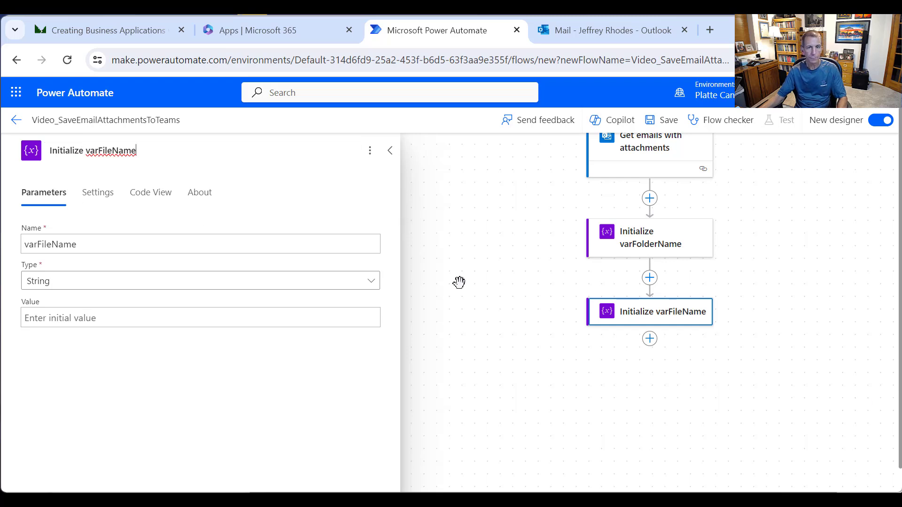
Step: Add a Control Apply to each loop after Initialize varFileName
{"action": "left_click", "coordinate": [390, 151]}
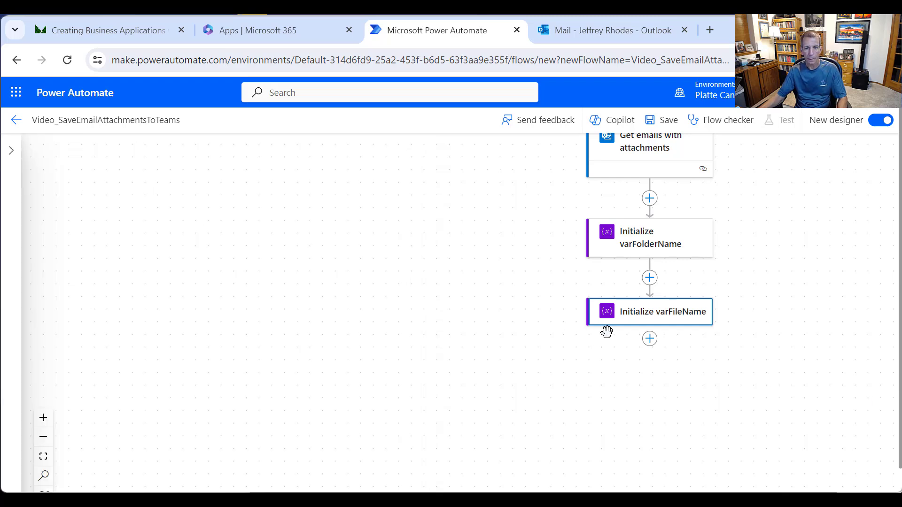
{"action": "left_click", "coordinate": [650, 339]}
{"action": "left_click", "coordinate": [682, 339]}
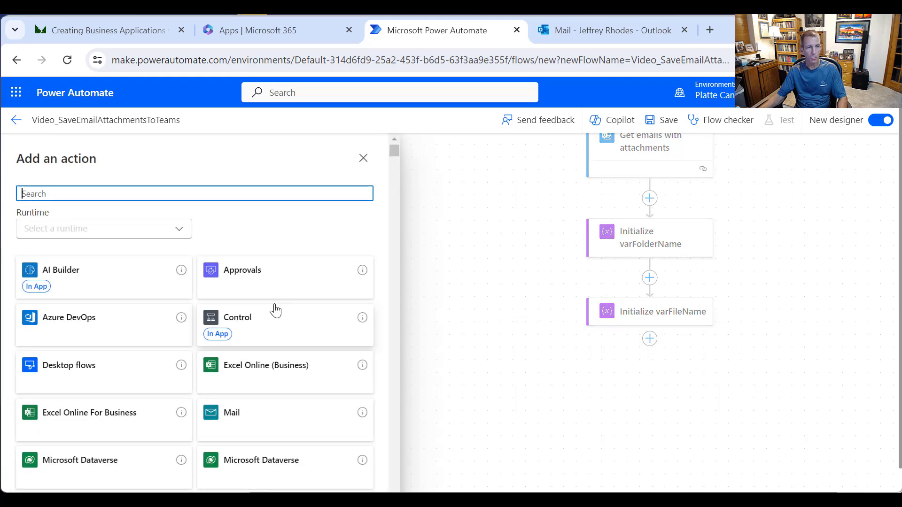
{"action": "left_click", "coordinate": [255, 326]}
{"action": "left_click", "coordinate": [89, 308]}
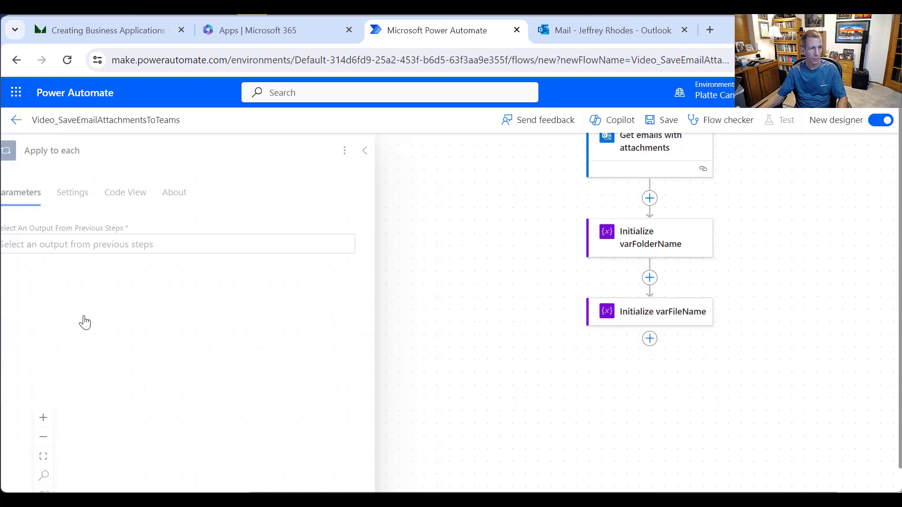
Step: Loop over the emails' body/value output and rename the loop Loop through emails
{"action": "left_click", "coordinate": [179, 244]}
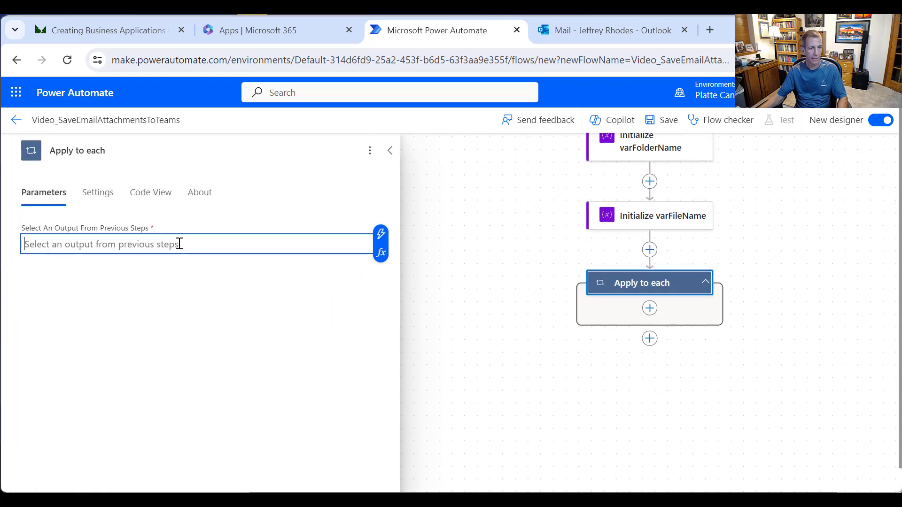
{"action": "left_click", "coordinate": [381, 233]}
{"action": "left_click", "coordinate": [433, 327]}
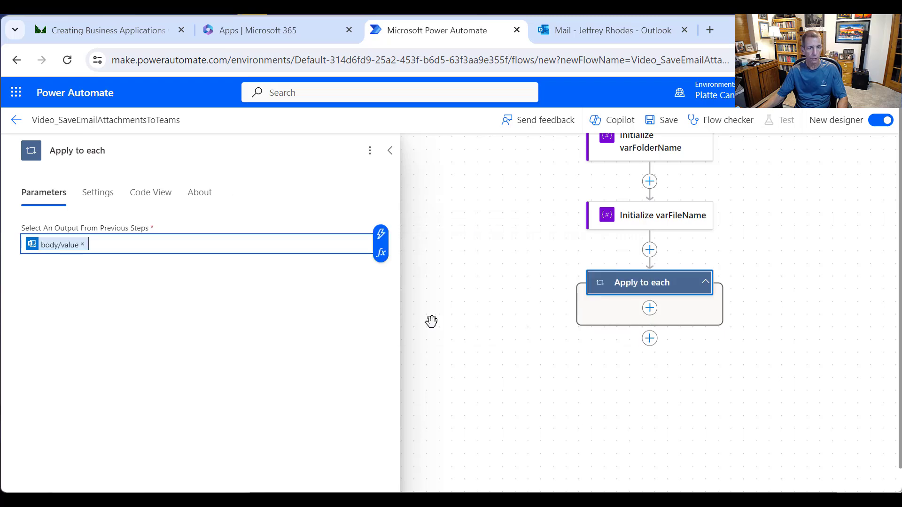
{"action": "left_click_drag", "start_coordinate": [125, 154], "coordinate": [24, 169]}
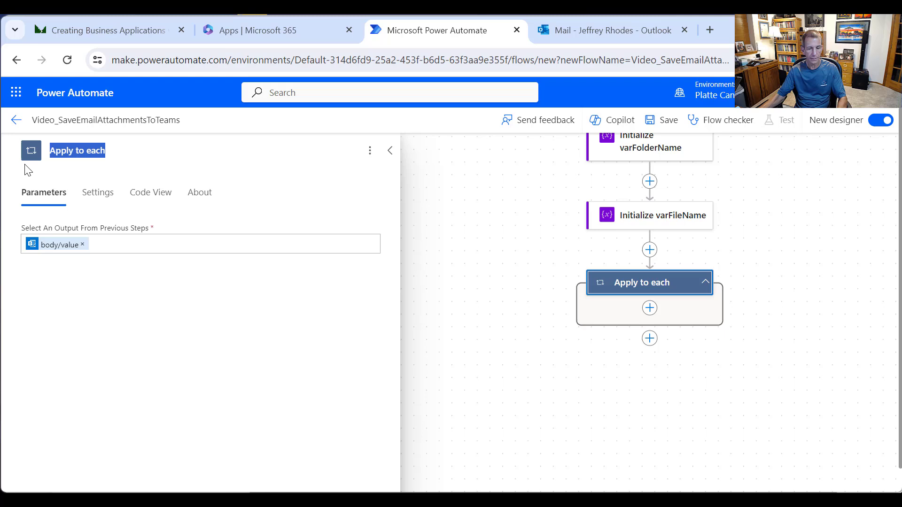
{"action": "type", "text": "Loop throu"}
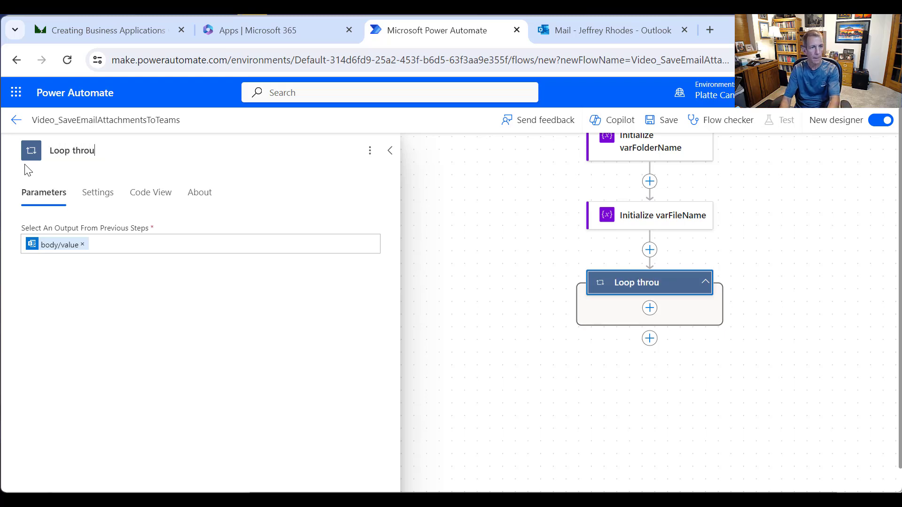
{"action": "type", "text": "gh emails"}
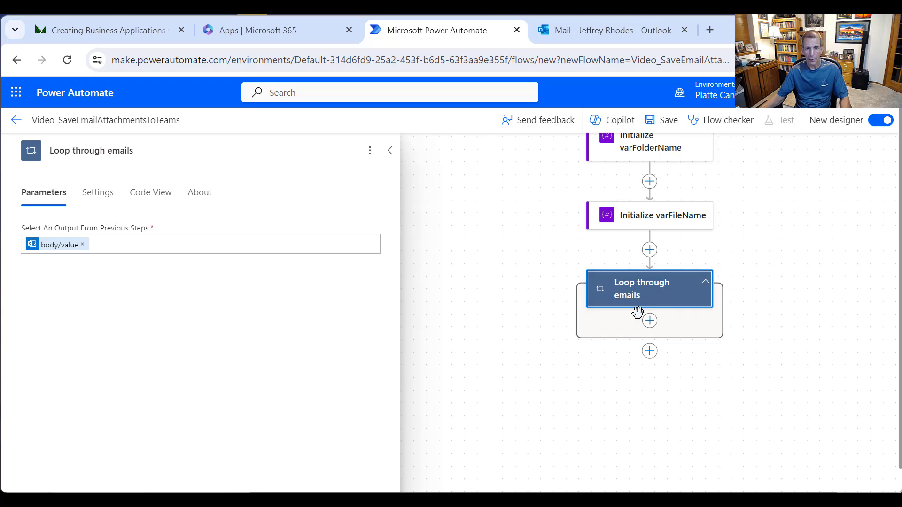
{"action": "left_click", "coordinate": [650, 322]}
{"action": "left_click", "coordinate": [686, 320]}
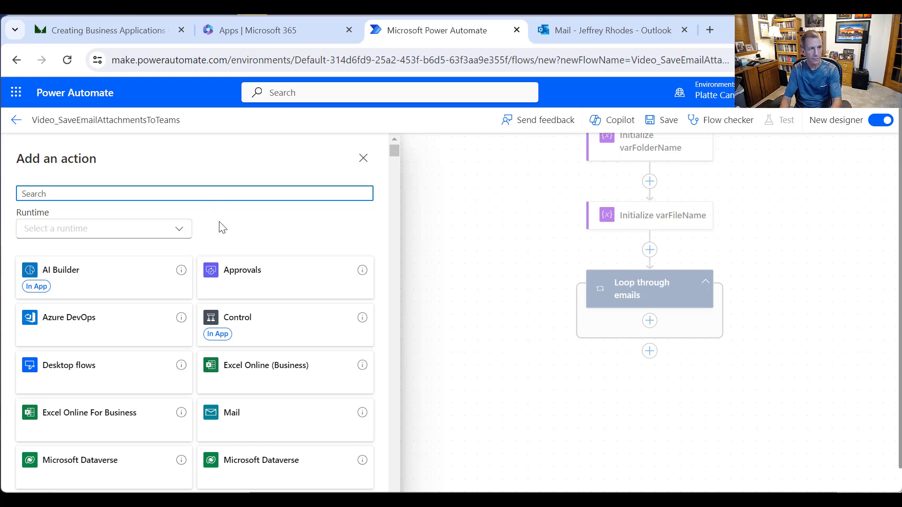
Step: Add a Set varFolderName action that sets varFolderName to the From token followed by '_'
{"action": "type", "text": "var"}
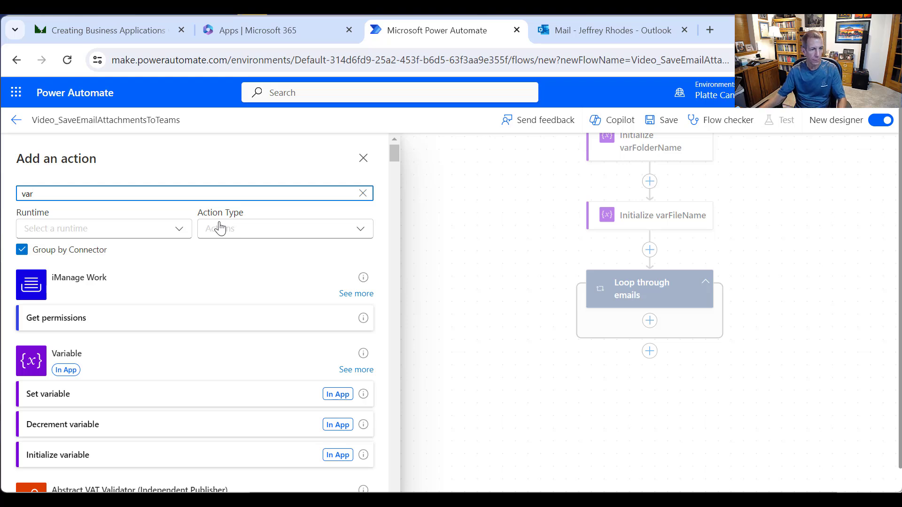
{"action": "left_click", "coordinate": [129, 398]}
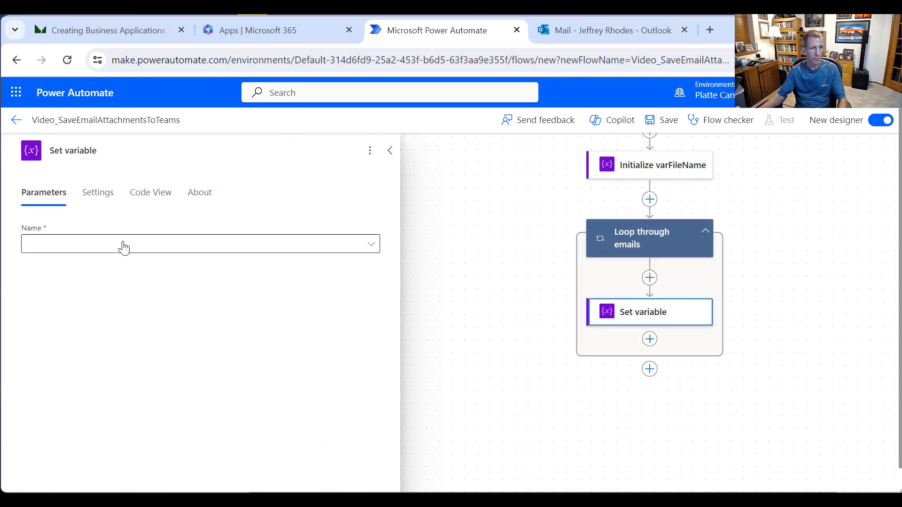
{"action": "left_click", "coordinate": [119, 246]}
{"action": "left_click", "coordinate": [107, 289]}
{"action": "left_click_drag", "start_coordinate": [122, 150], "coordinate": [74, 151]}
{"action": "type", "text": "rF"}
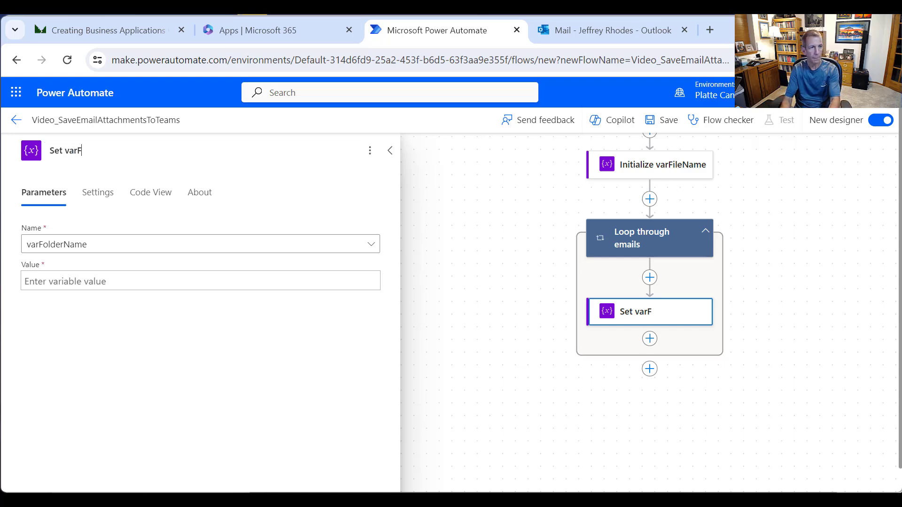
{"action": "type", "text": "olderName"}
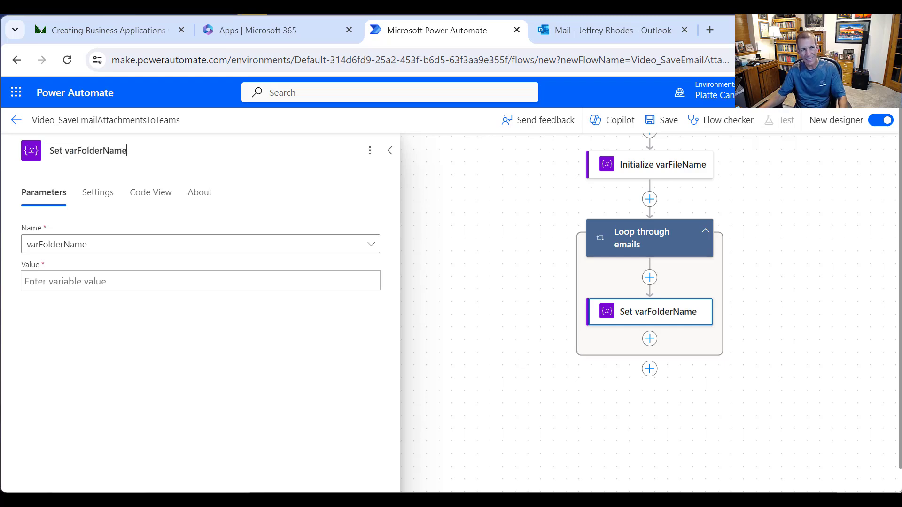
{"action": "left_click", "coordinate": [152, 283]}
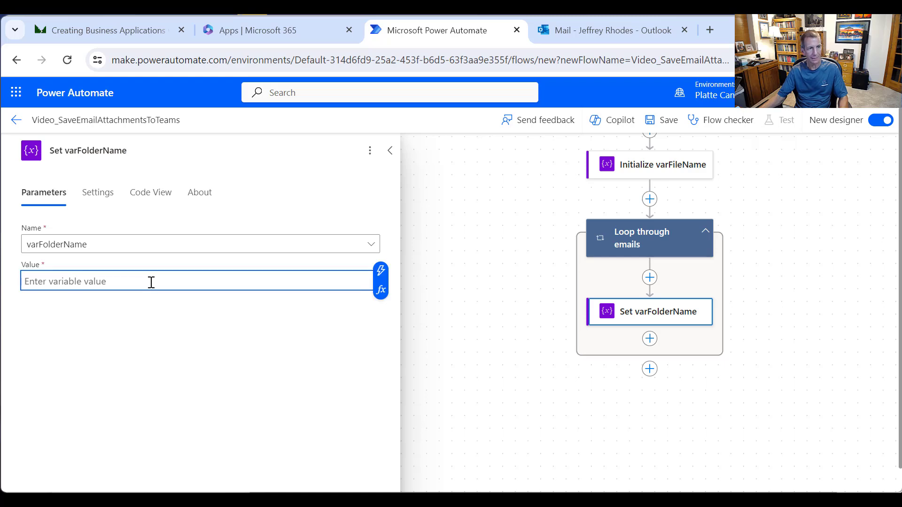
{"action": "left_click", "coordinate": [380, 272]}
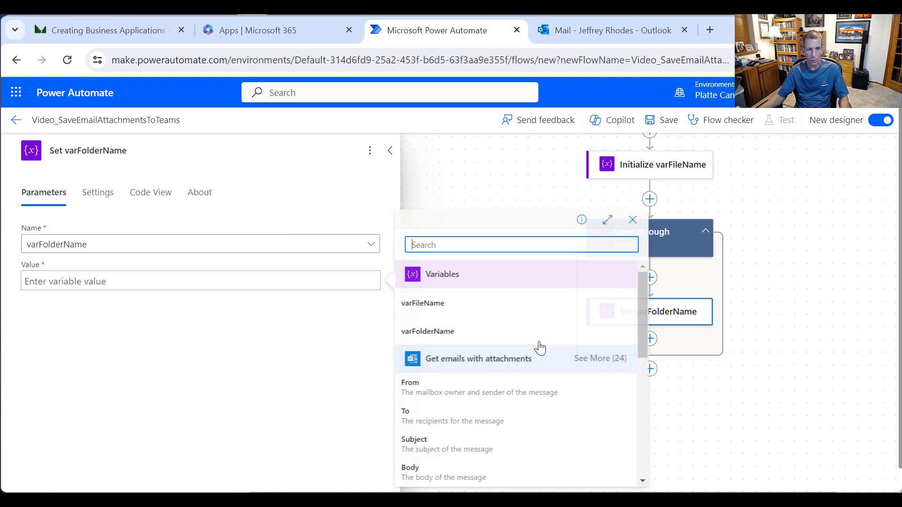
{"action": "left_click", "coordinate": [495, 403]}
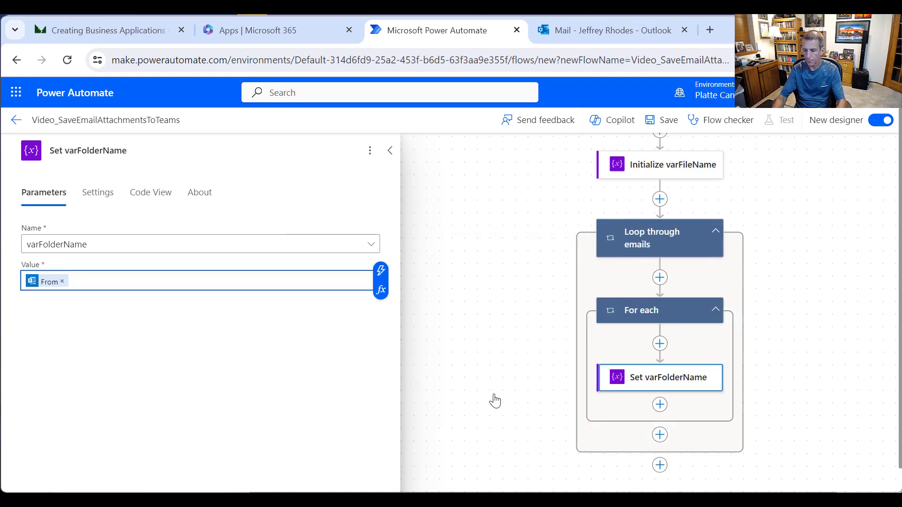
{"action": "type", "text": "_"}
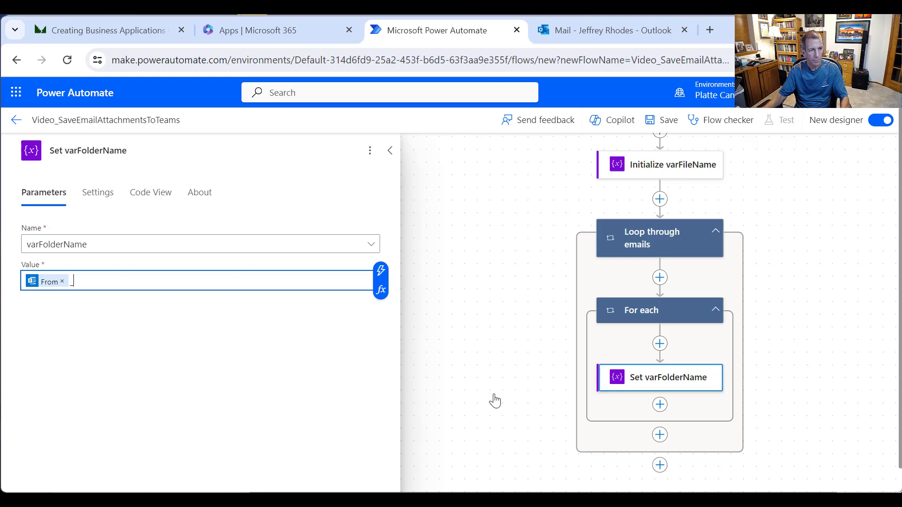
Step: Start a formatDateTime expression on the email's Received Time (receivedDateTime)
{"action": "left_click", "coordinate": [381, 290]}
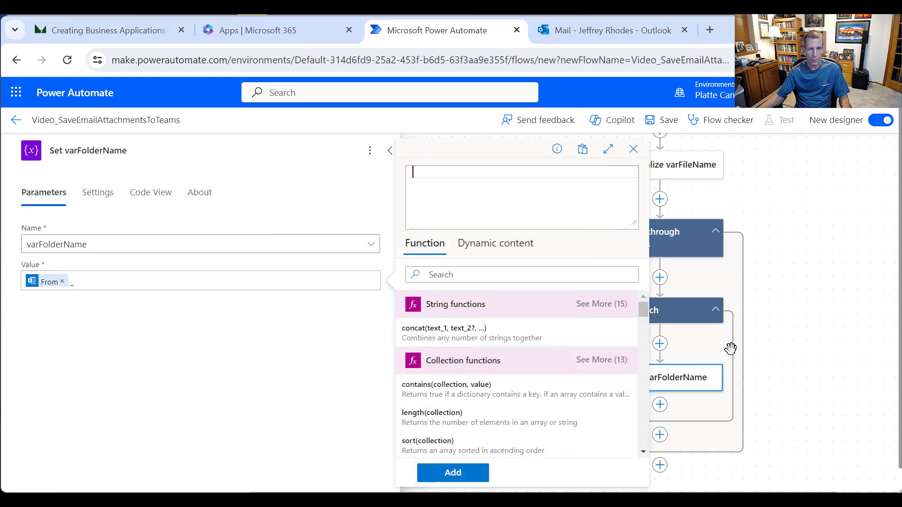
{"action": "type", "text": "formatDat"}
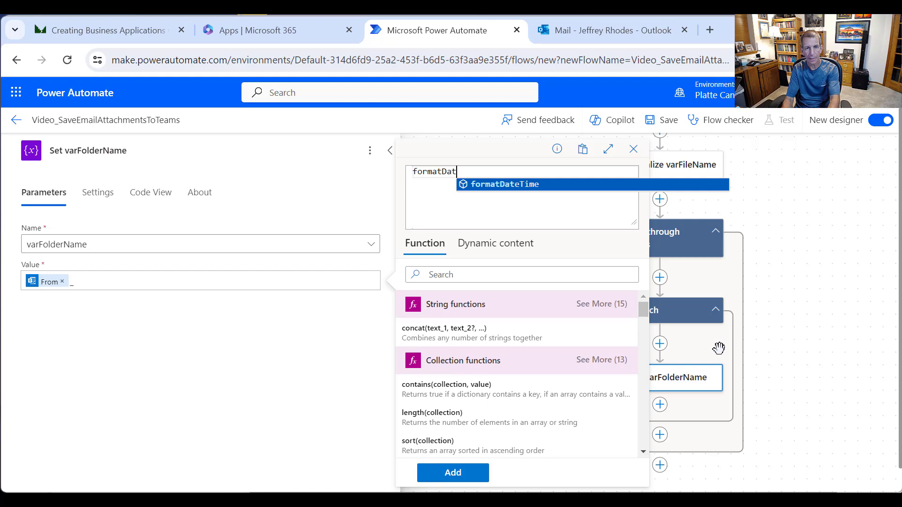
{"action": "key", "text": "Tab"}
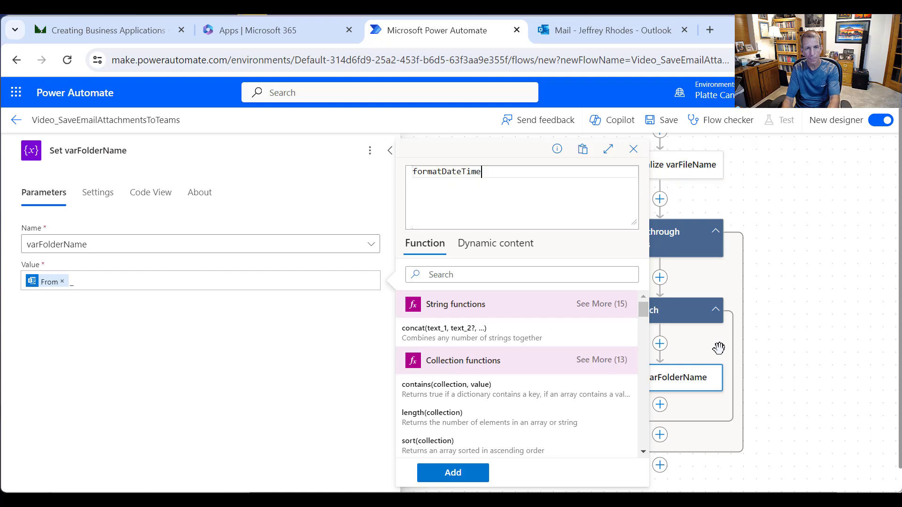
{"action": "type", "text": "("}
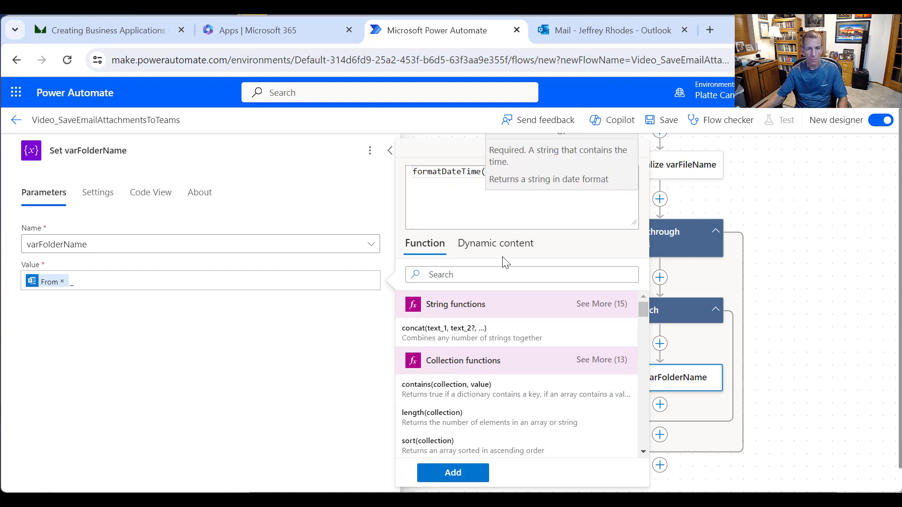
{"action": "left_click", "coordinate": [522, 250]}
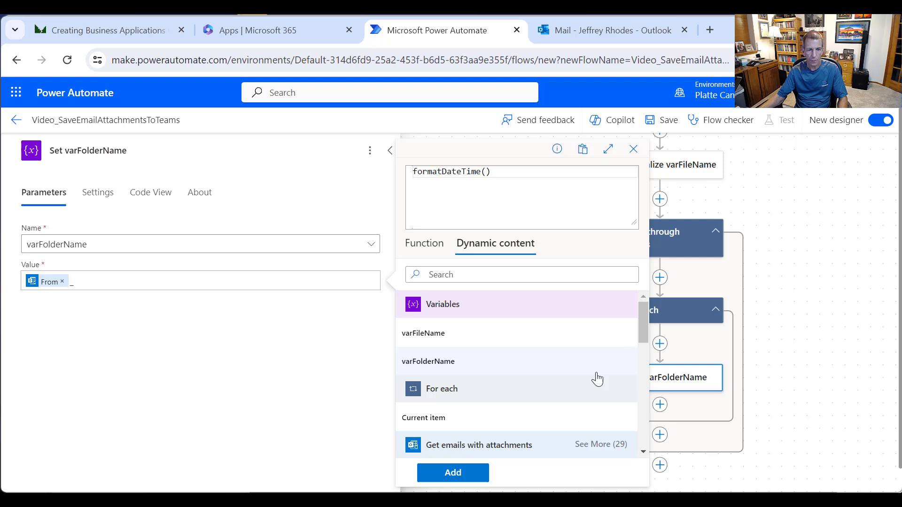
{"action": "scroll", "coordinate": [596, 378], "scroll_direction": "down", "scroll_amount": 5}
{"action": "scroll", "coordinate": [597, 379], "scroll_direction": "up", "scroll_amount": 2}
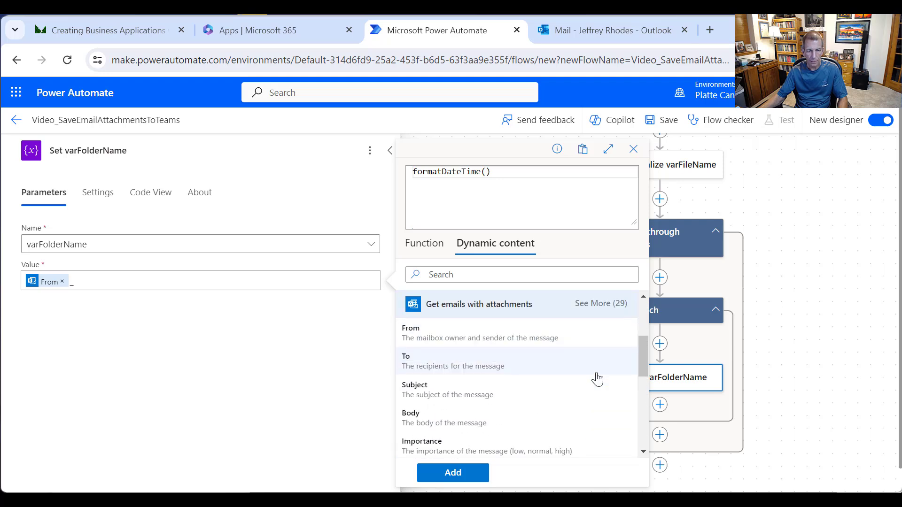
{"action": "scroll", "coordinate": [517, 452], "scroll_direction": "down", "scroll_amount": 2}
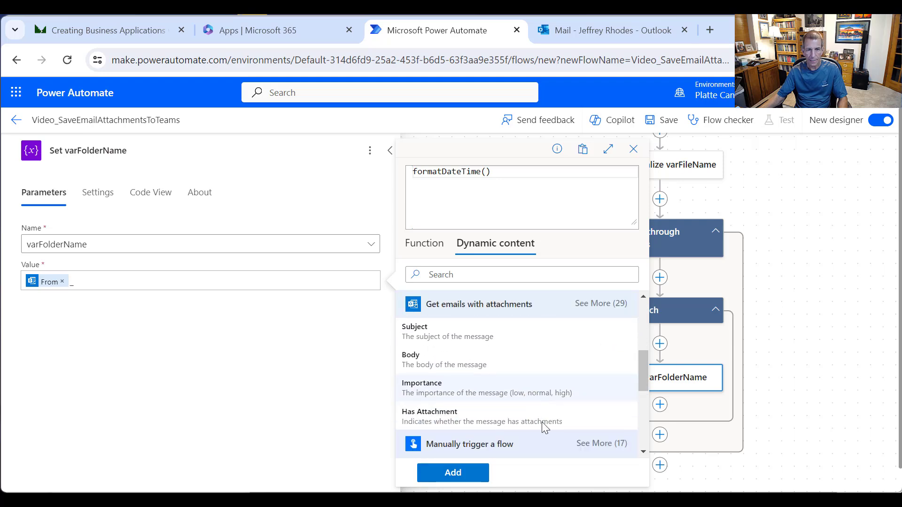
{"action": "scroll", "coordinate": [555, 409], "scroll_direction": "up", "scroll_amount": 2}
{"action": "scroll", "coordinate": [571, 395], "scroll_direction": "up", "scroll_amount": 1}
{"action": "scroll", "coordinate": [576, 413], "scroll_direction": "down", "scroll_amount": 2}
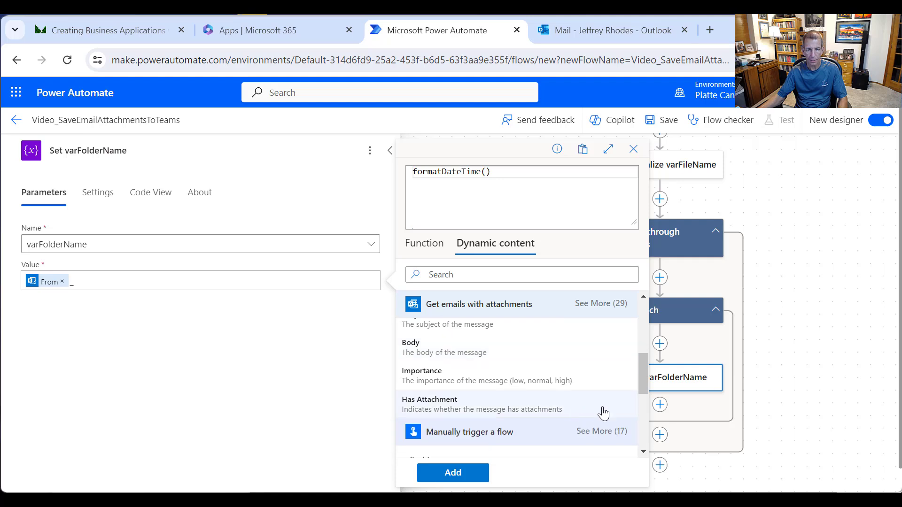
{"action": "scroll", "coordinate": [607, 405], "scroll_direction": "up", "scroll_amount": 2}
{"action": "left_click", "coordinate": [612, 307]}
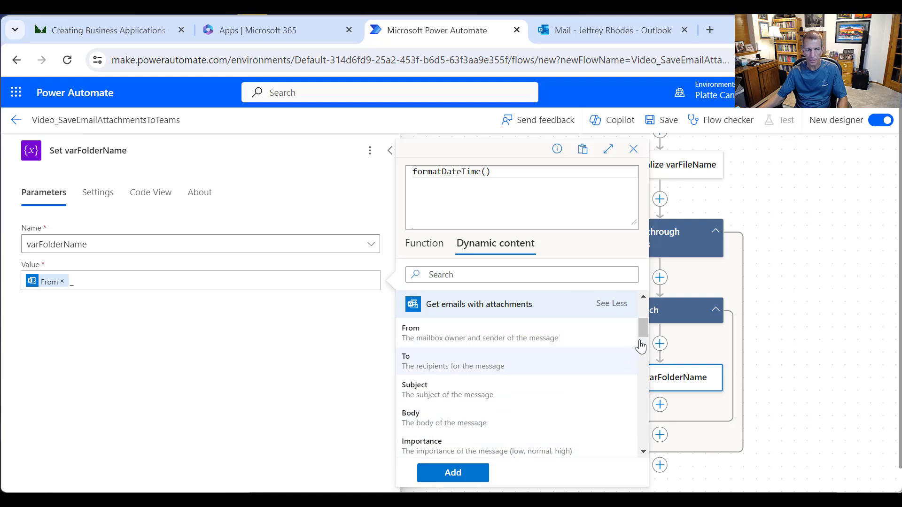
{"action": "left_click_drag", "start_coordinate": [642, 334], "coordinate": [644, 374]}
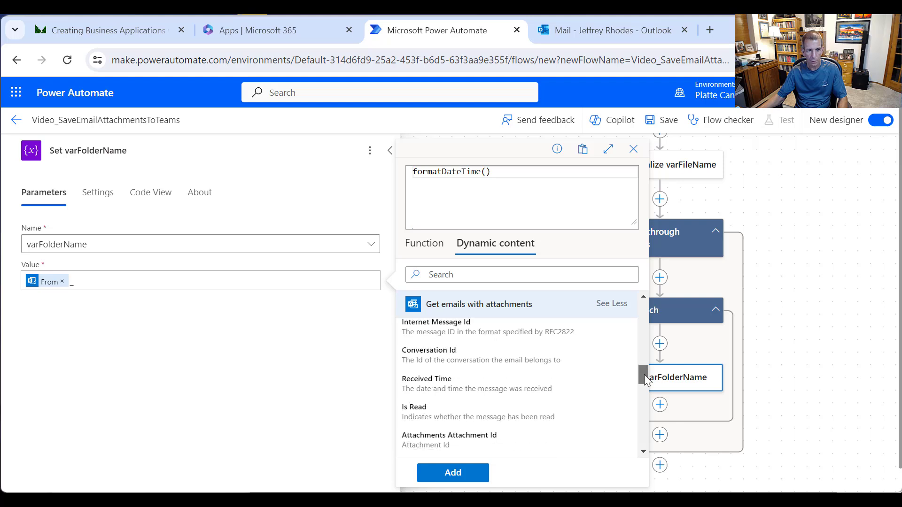
{"action": "left_click", "coordinate": [534, 394]}
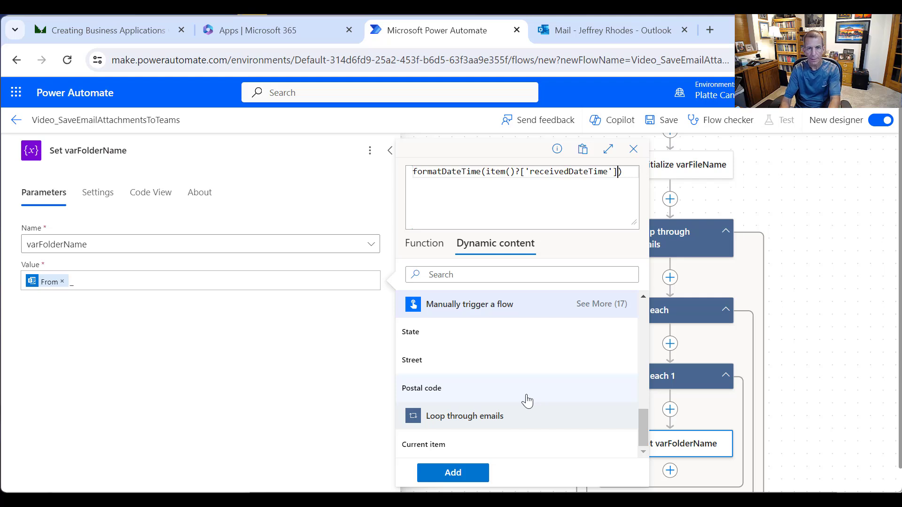
Step: Complete the 'yyyy_MM_dd_hh_mm_ss' format and insert the expression after From _
{"action": "type", "text": ", "}
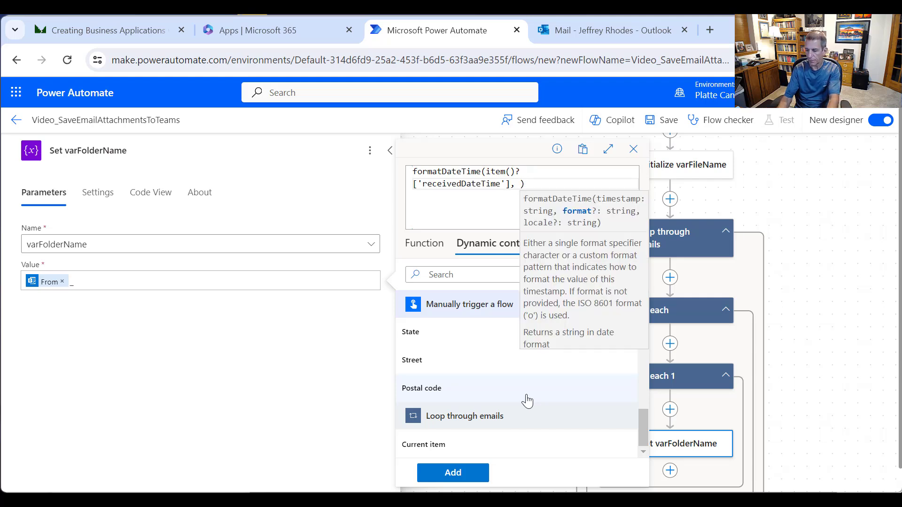
{"action": "type", "text": "'"}
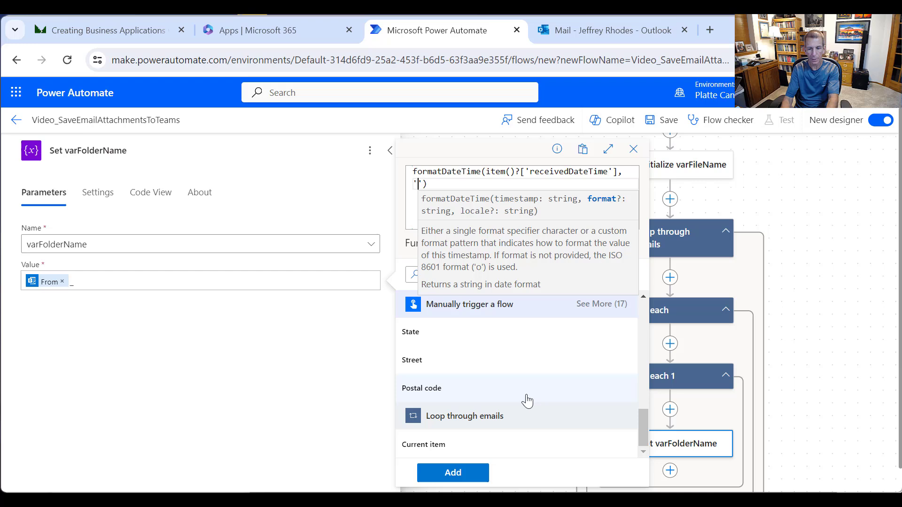
{"action": "type", "text": "yyyy"}
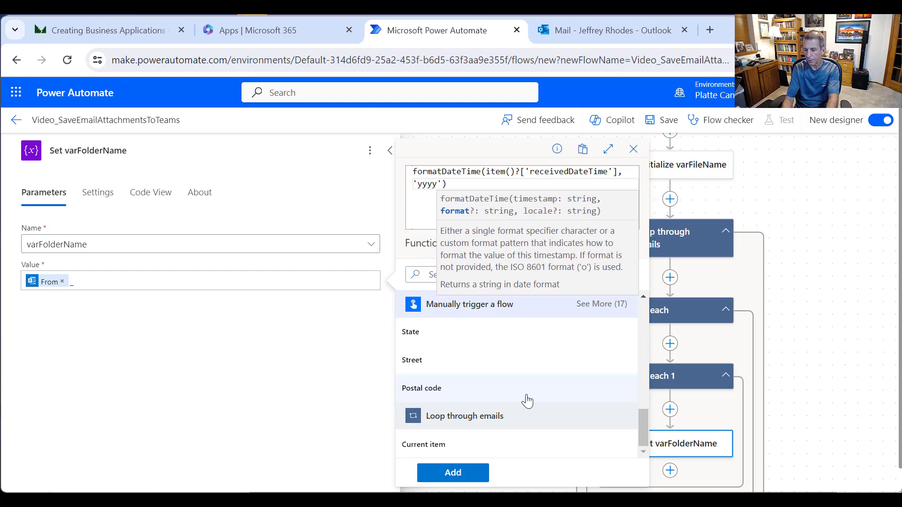
{"action": "type", "text": "_MM"}
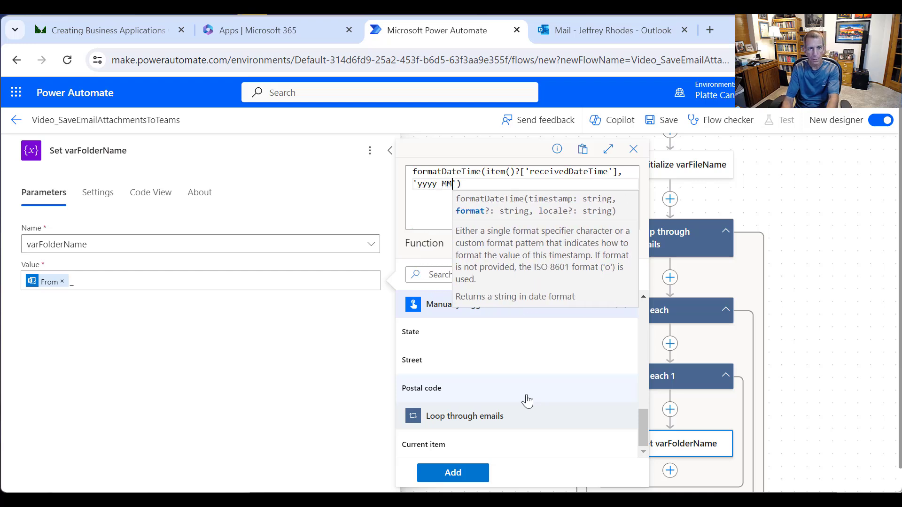
{"action": "type", "text": "-"}
{"action": "key", "text": "BackSpace"}
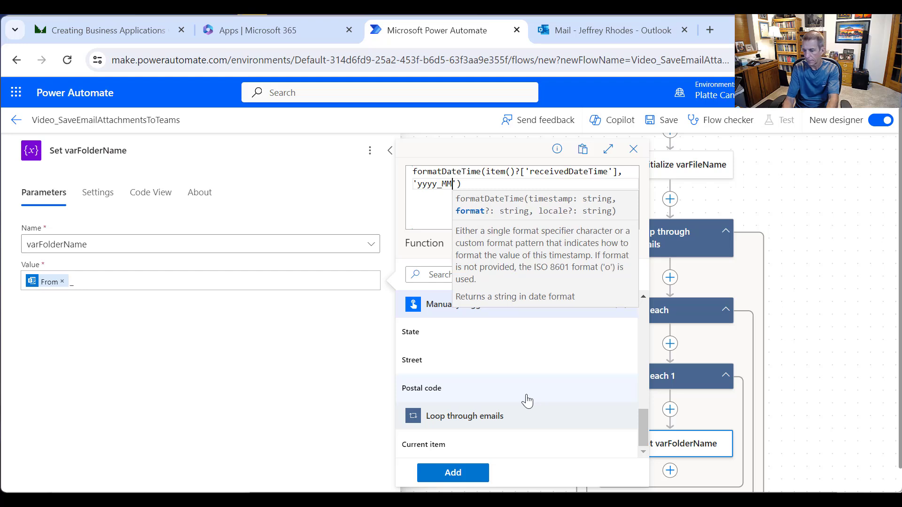
{"action": "type", "text": "_dd_"}
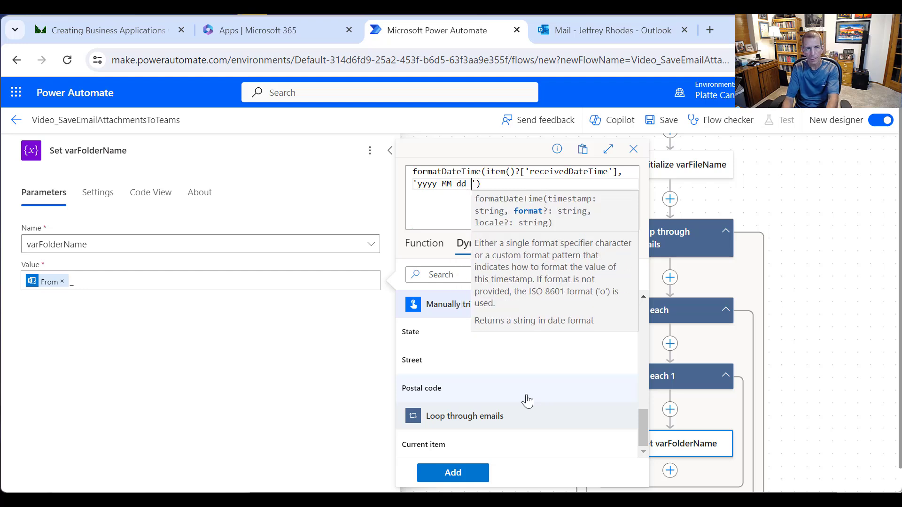
{"action": "type", "text": "hh_mm"}
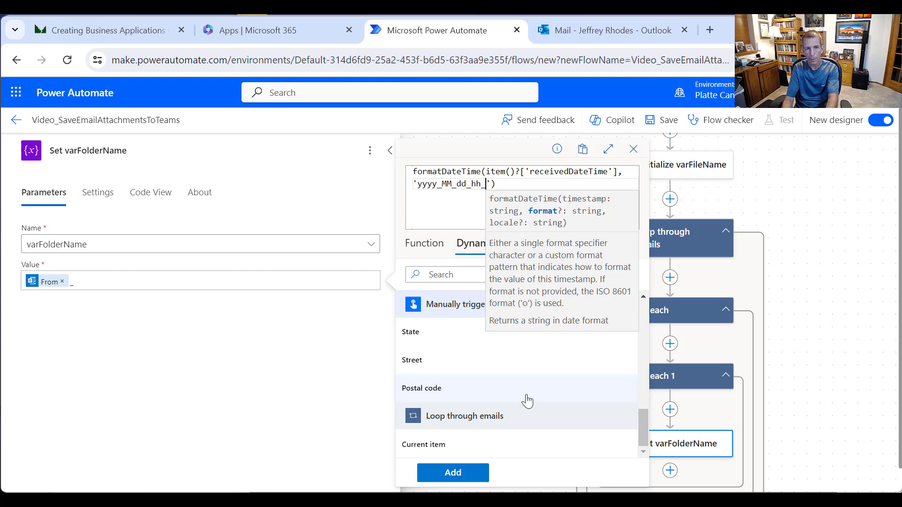
{"action": "type", "text": "_"}
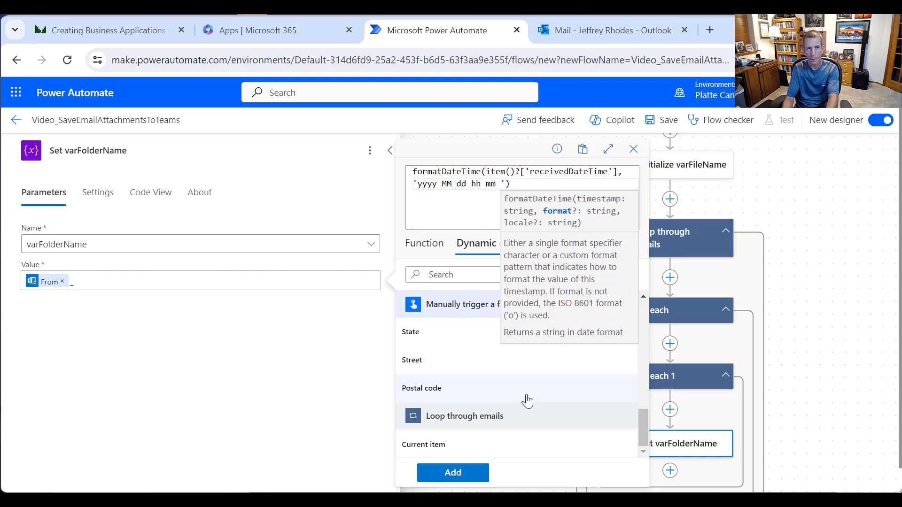
{"action": "type", "text": "ss"}
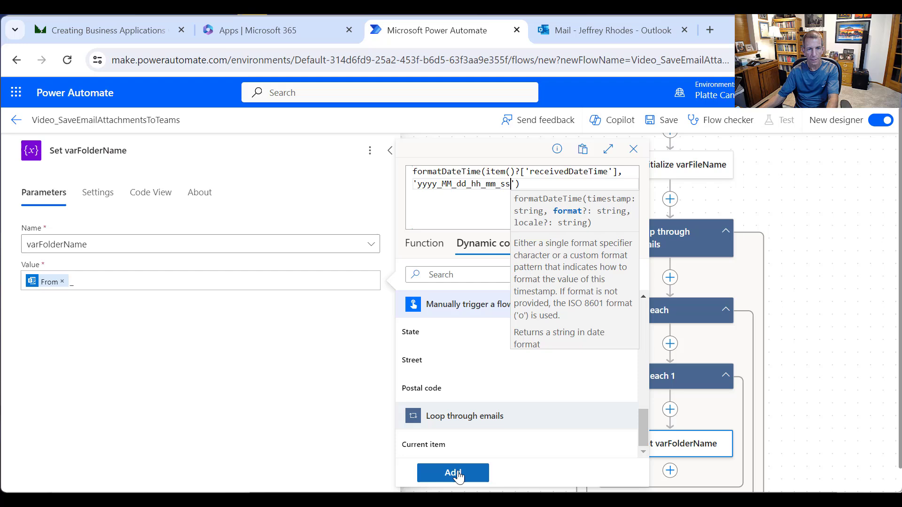
{"action": "left_click", "coordinate": [441, 255]}
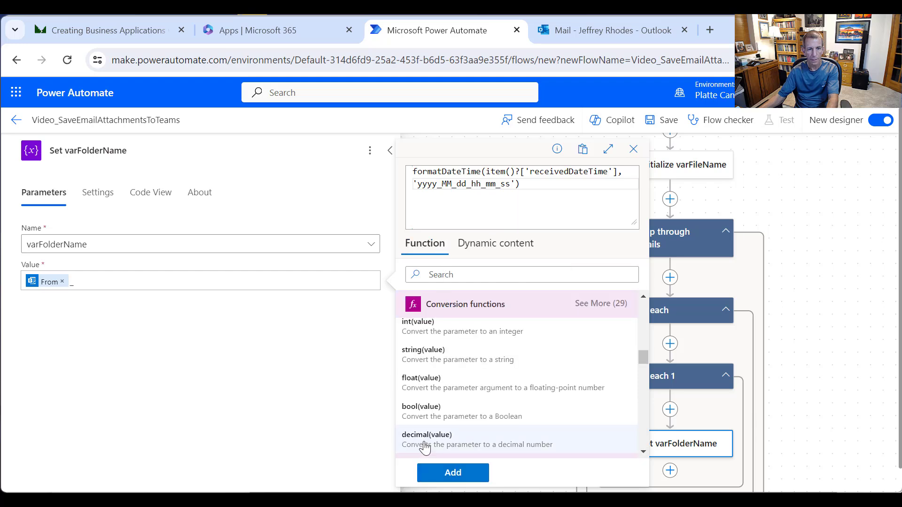
{"action": "left_click", "coordinate": [450, 473]}
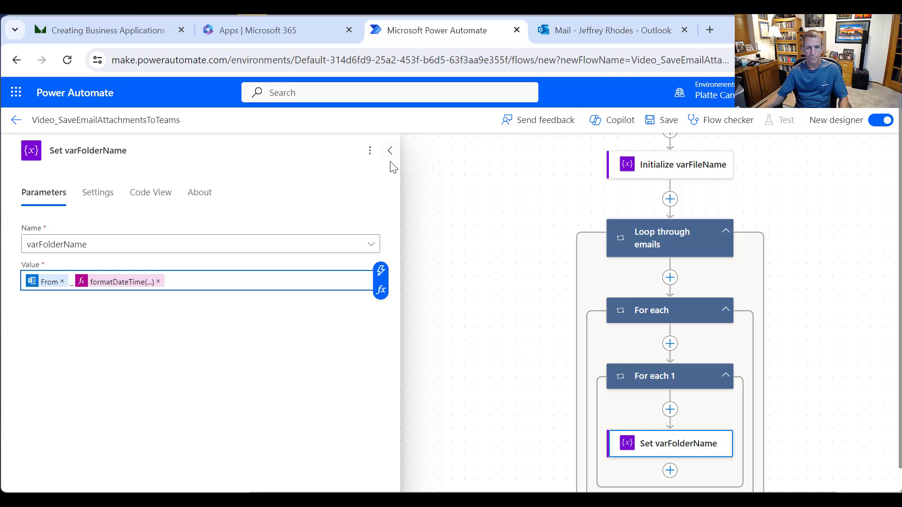
Step: Begin adding an action after Set varFolderName, then switch to Teams to view EmailAttachments
{"action": "left_click", "coordinate": [671, 470]}
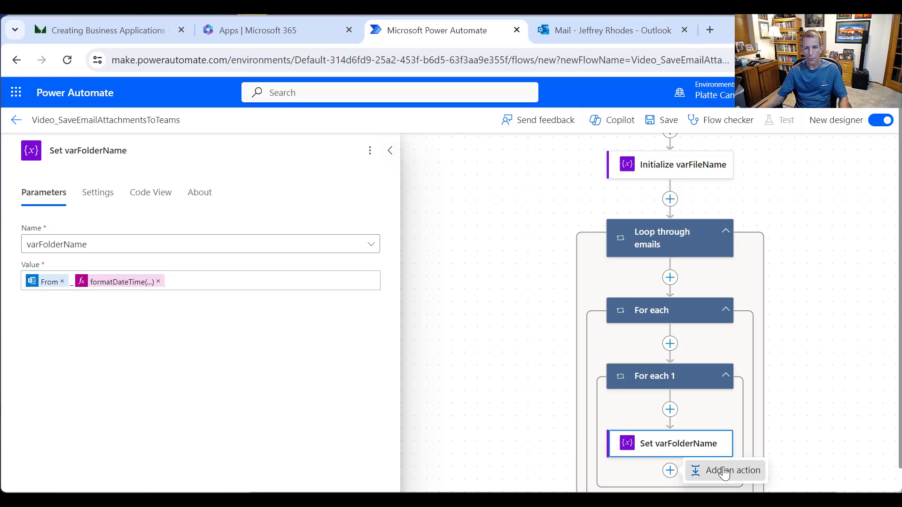
{"action": "left_click", "coordinate": [696, 470]}
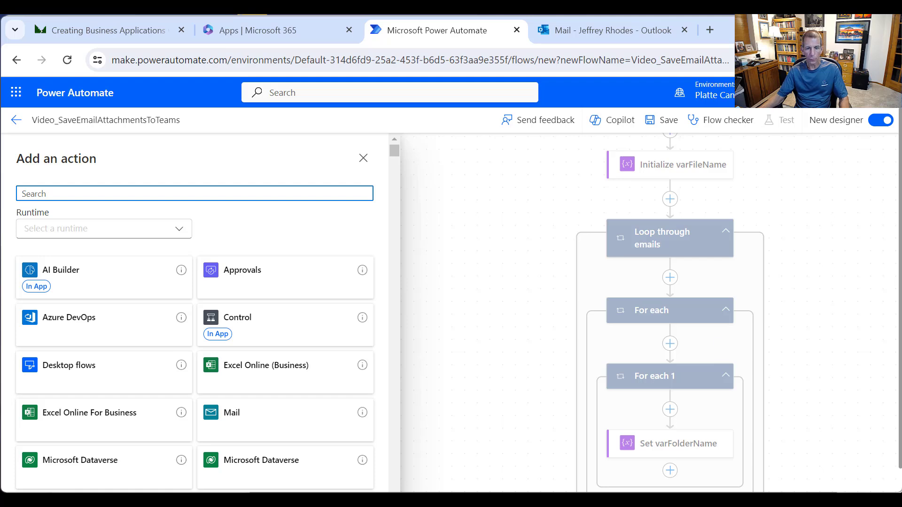
{"action": "key", "text": "alt+Tab"}
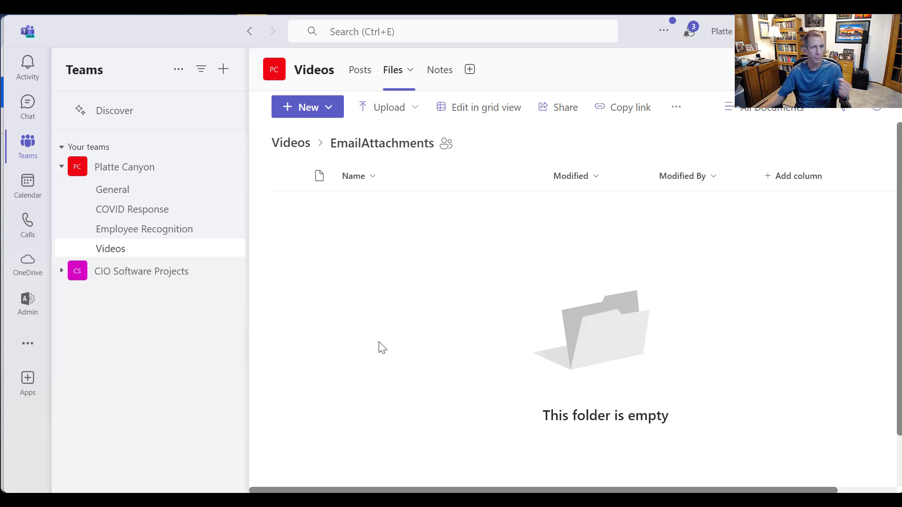
Step: Open the EmailAttachments folder from the Teams Files tab in SharePoint
{"action": "left_click", "coordinate": [681, 108]}
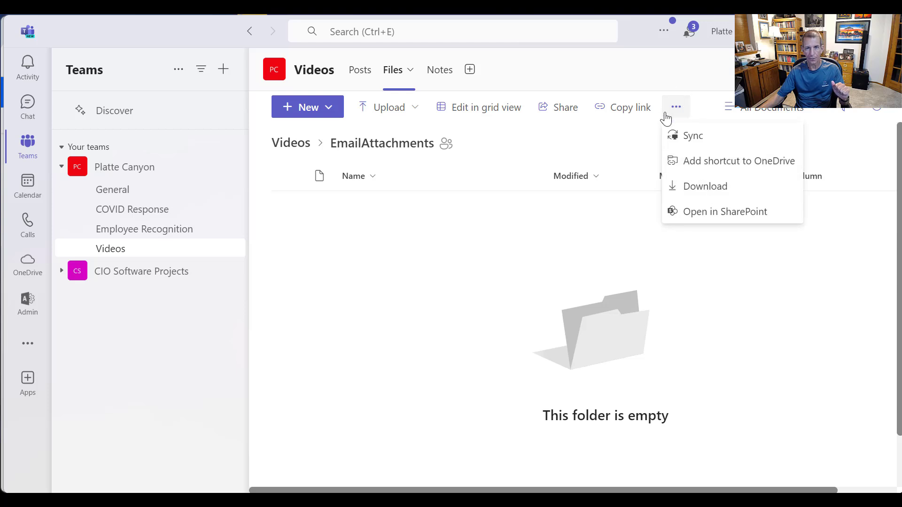
{"action": "left_click", "coordinate": [712, 211]}
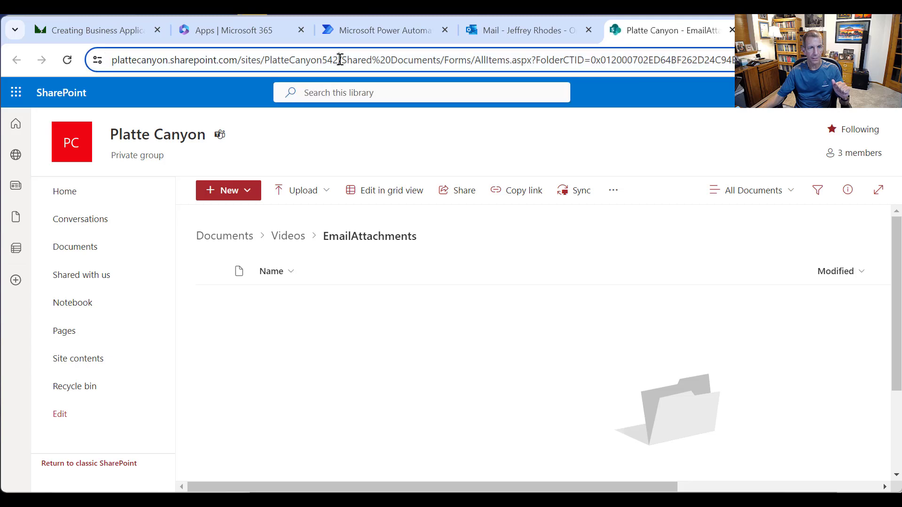
Step: Select the site address portion of the SharePoint URL in the address bar
{"action": "left_click_drag", "start_coordinate": [339, 59], "coordinate": [116, 81]}
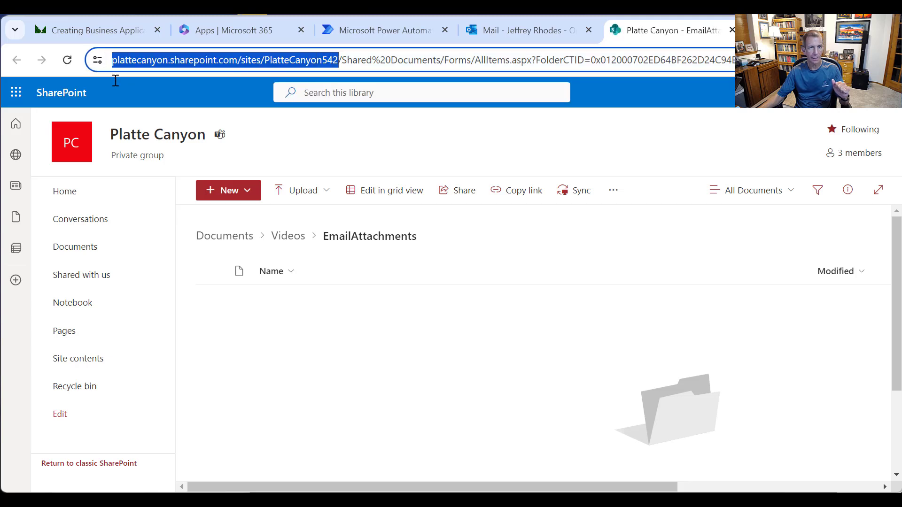
Step: Search the SharePoint actions and add Create new folder after Set varFolderName
{"action": "left_click", "coordinate": [368, 31]}
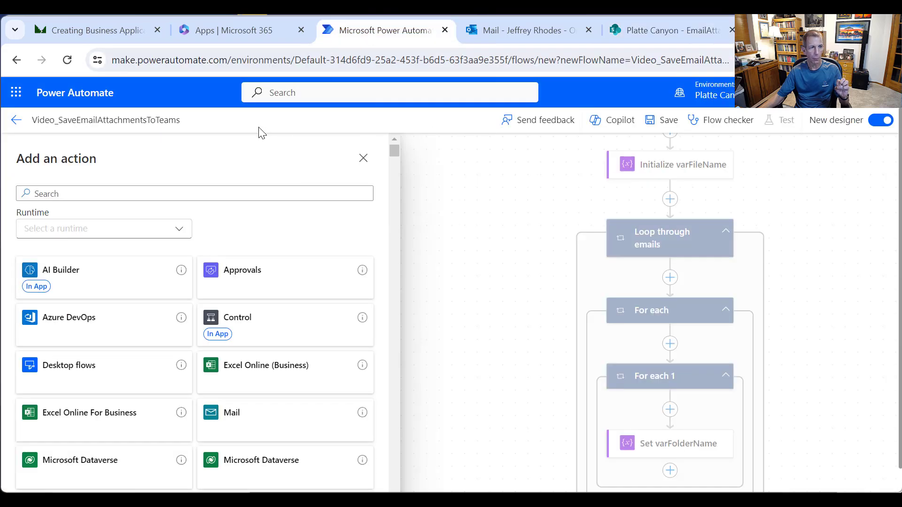
{"action": "left_click", "coordinate": [125, 193]}
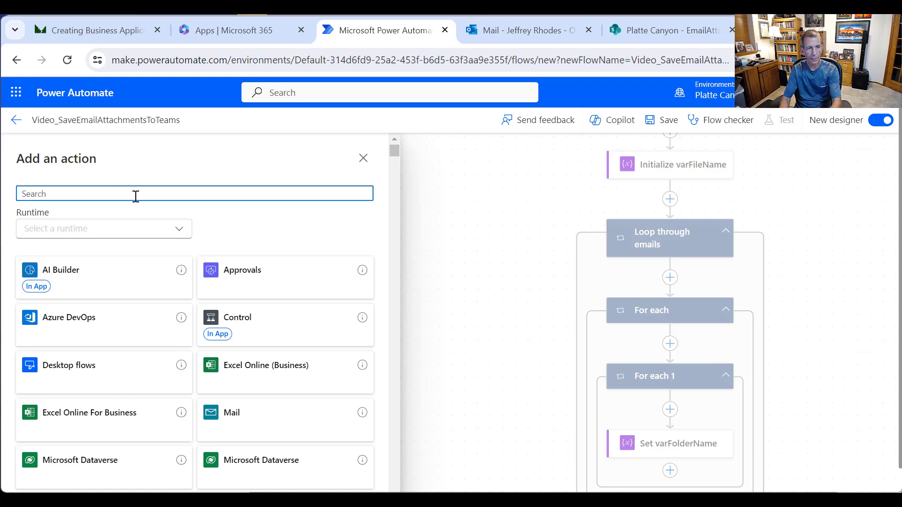
{"action": "type", "text": "SharePoint"}
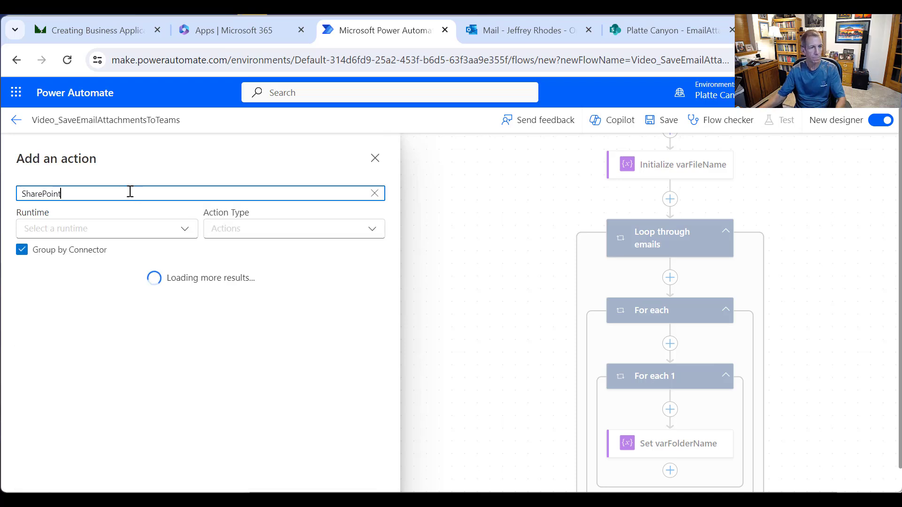
{"action": "left_click", "coordinate": [360, 297]}
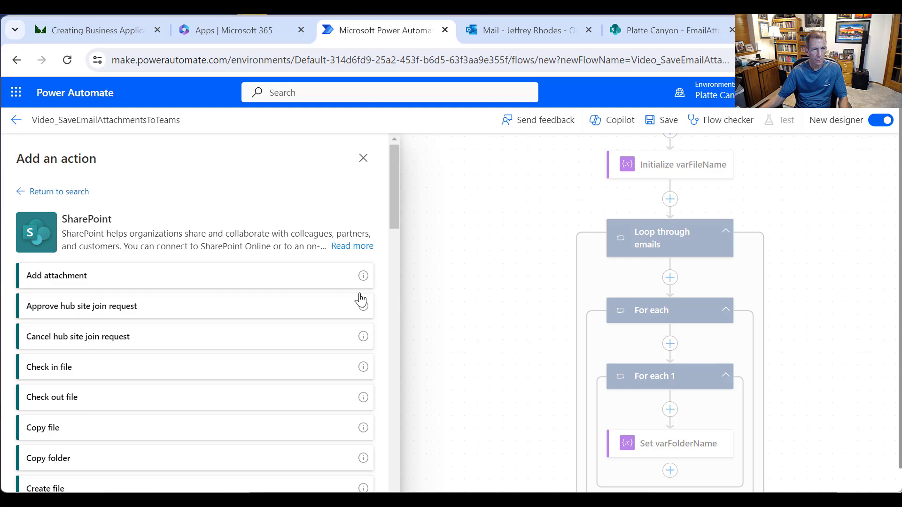
{"action": "scroll", "coordinate": [193, 383], "scroll_direction": "down", "scroll_amount": 7}
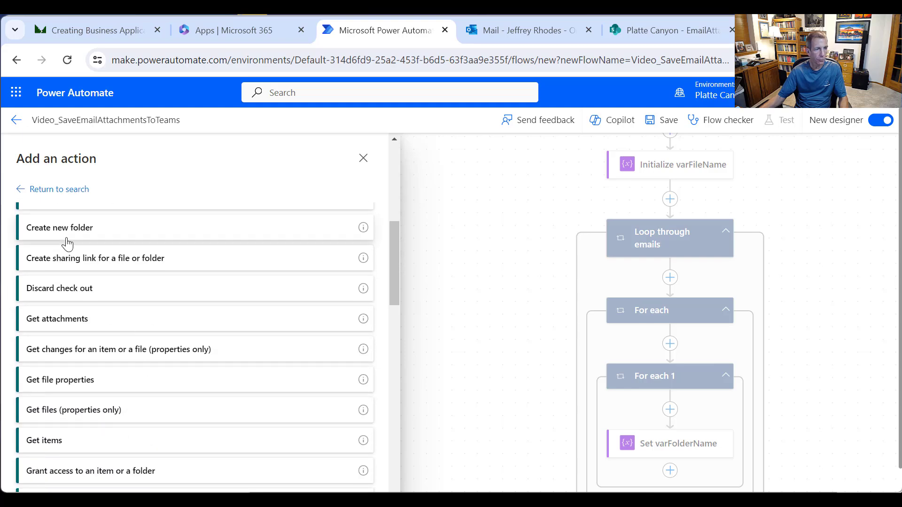
{"action": "left_click", "coordinate": [74, 234]}
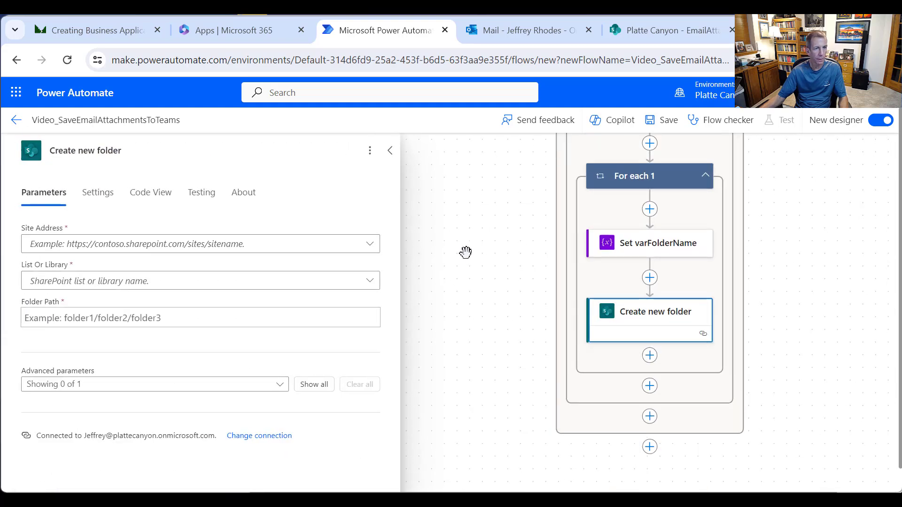
Step: Point Create new folder at the PlatteCanyon542 site and its Documents library
{"action": "left_click", "coordinate": [369, 245]}
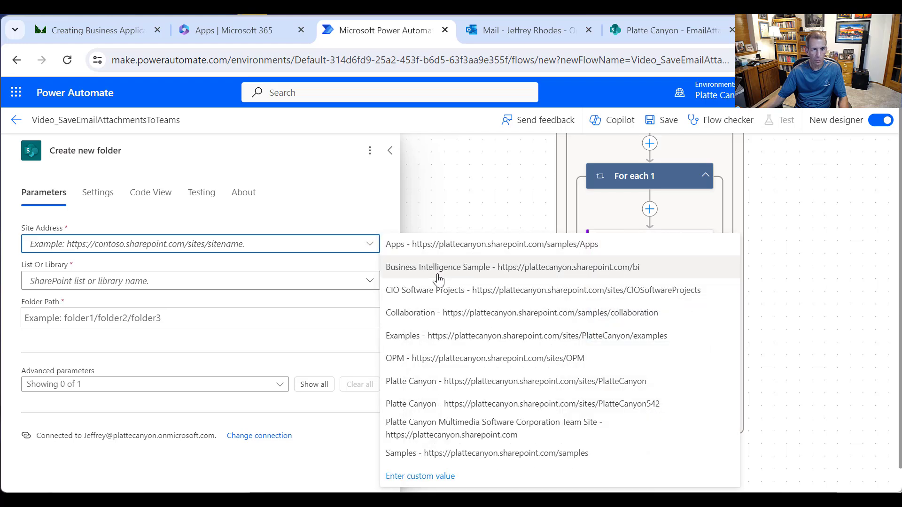
{"action": "left_click", "coordinate": [509, 404]}
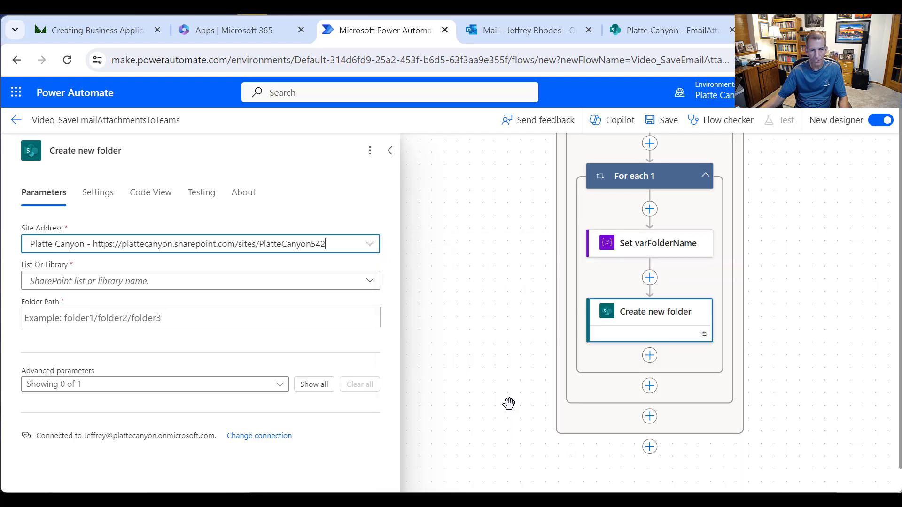
{"action": "left_click", "coordinate": [371, 280]}
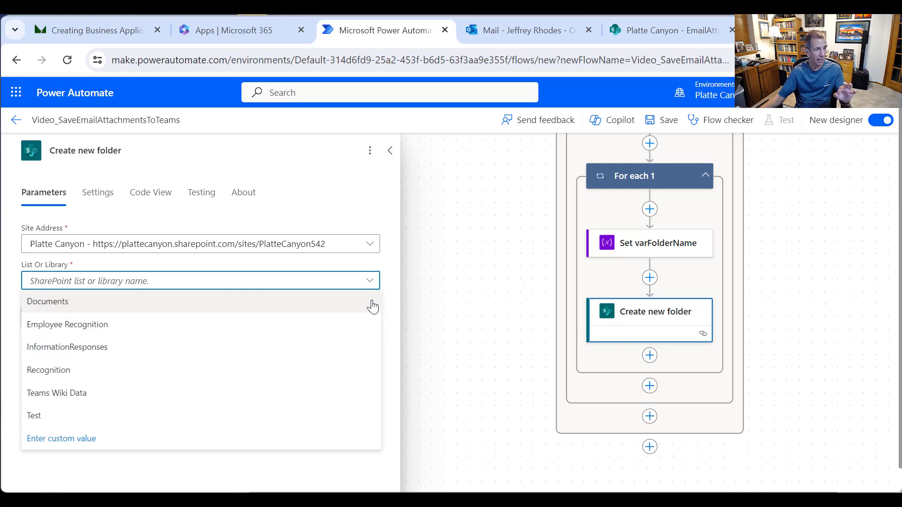
{"action": "left_click", "coordinate": [74, 300]}
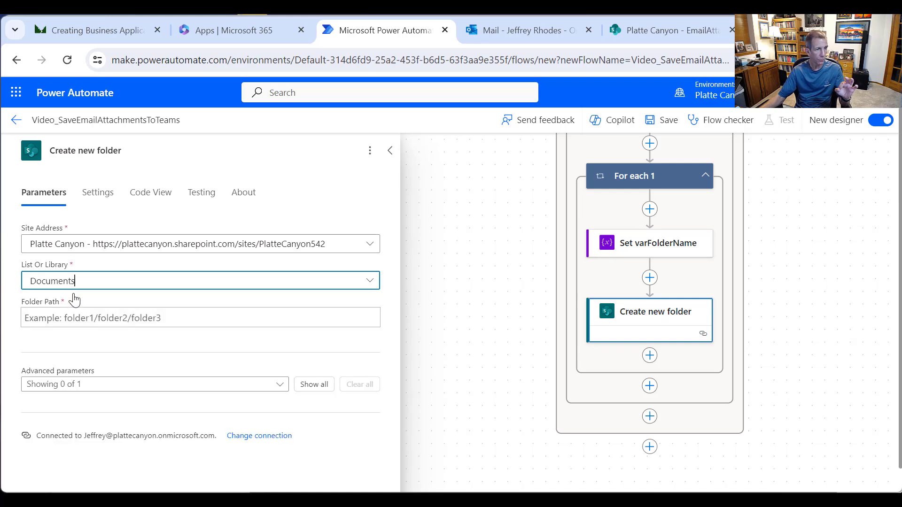
{"action": "left_click", "coordinate": [656, 29]}
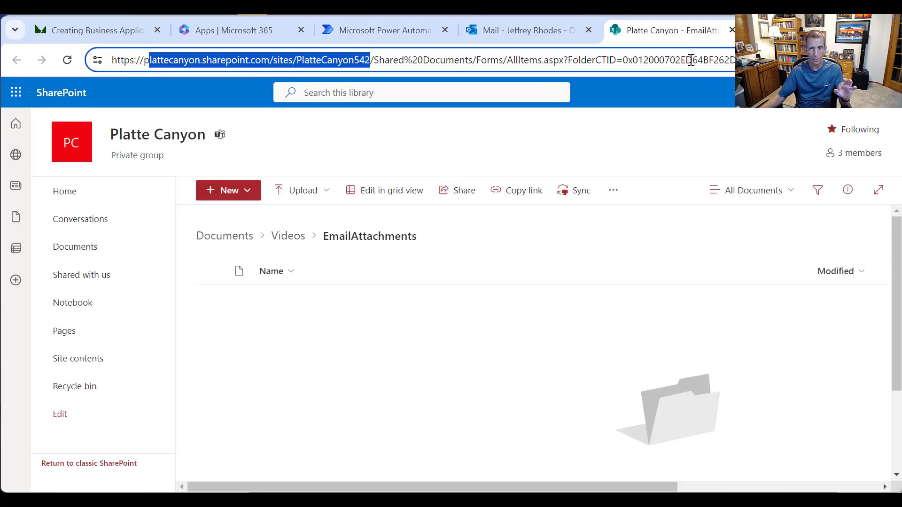
{"action": "left_click", "coordinate": [380, 25]}
Step: Set the folder path to Videos/EmailAttachments/ plus varFolderName and save the flow
{"action": "left_click", "coordinate": [202, 321]}
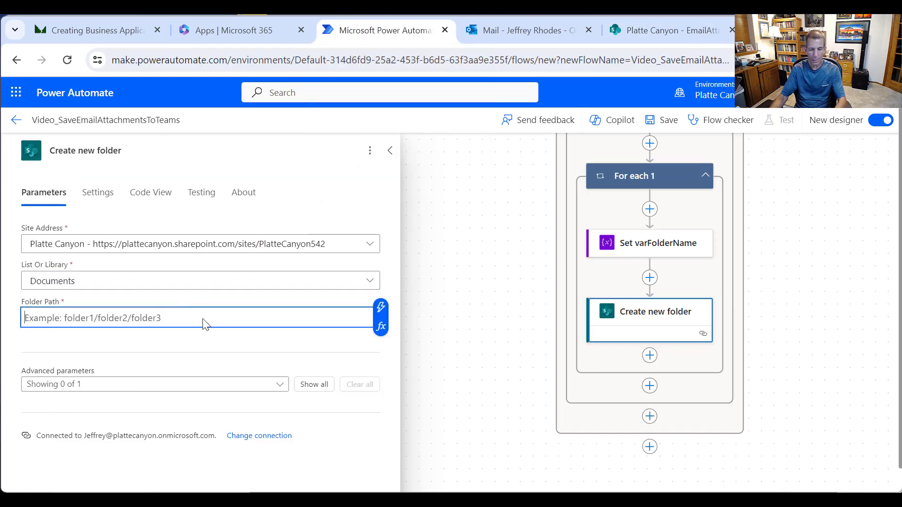
{"action": "type", "text": "Vid"}
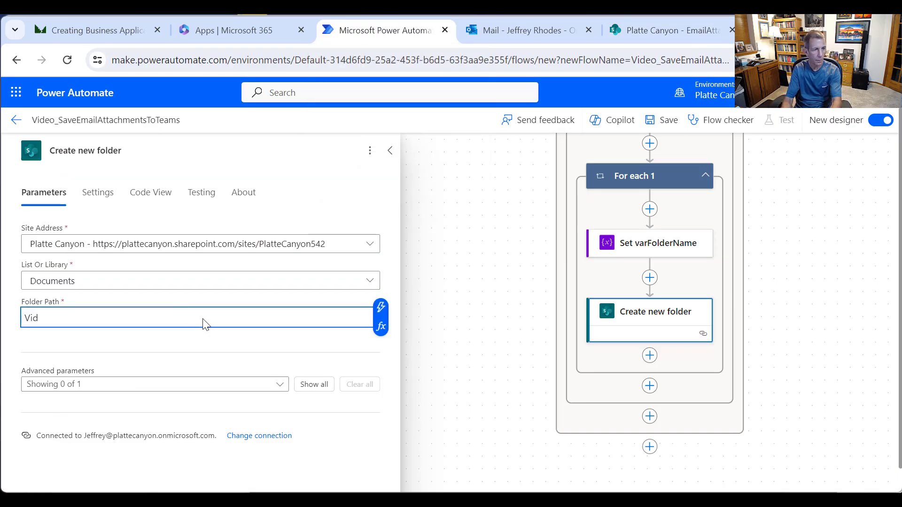
{"action": "type", "text": "eos/"}
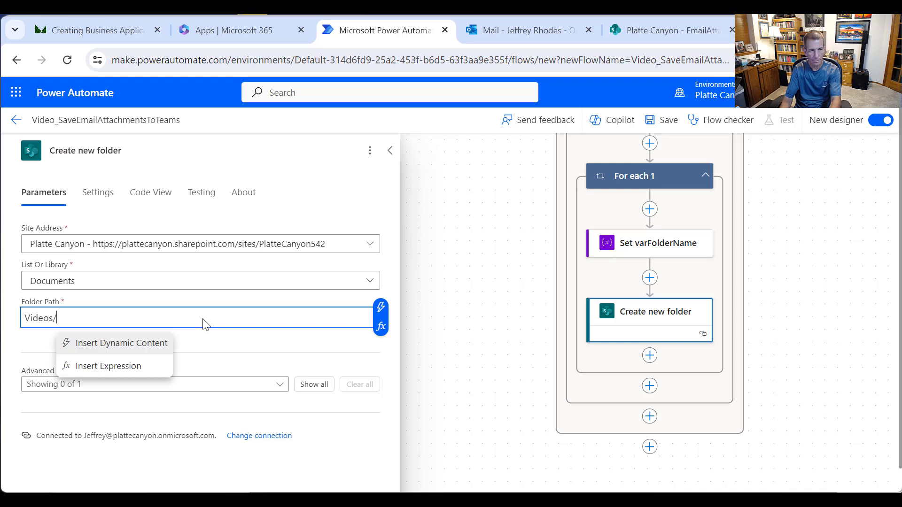
{"action": "type", "text": "EmailAttachments"}
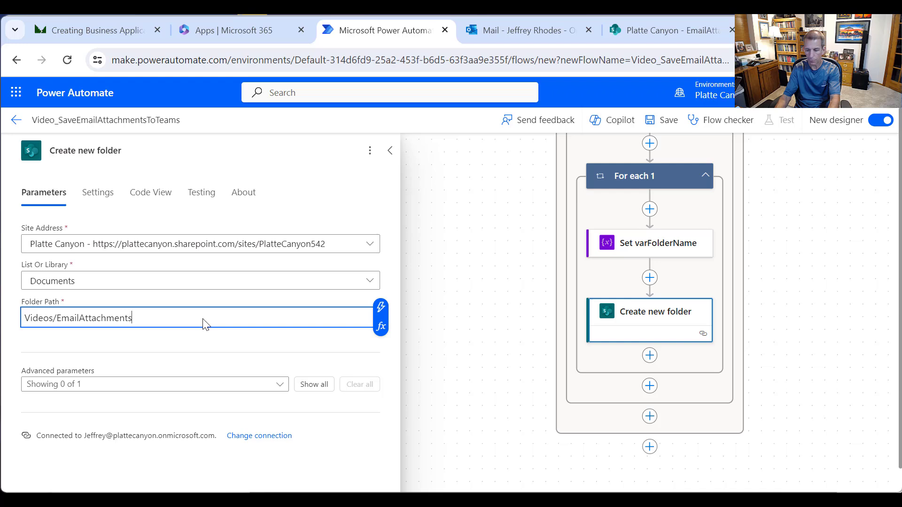
{"action": "type", "text": "/"}
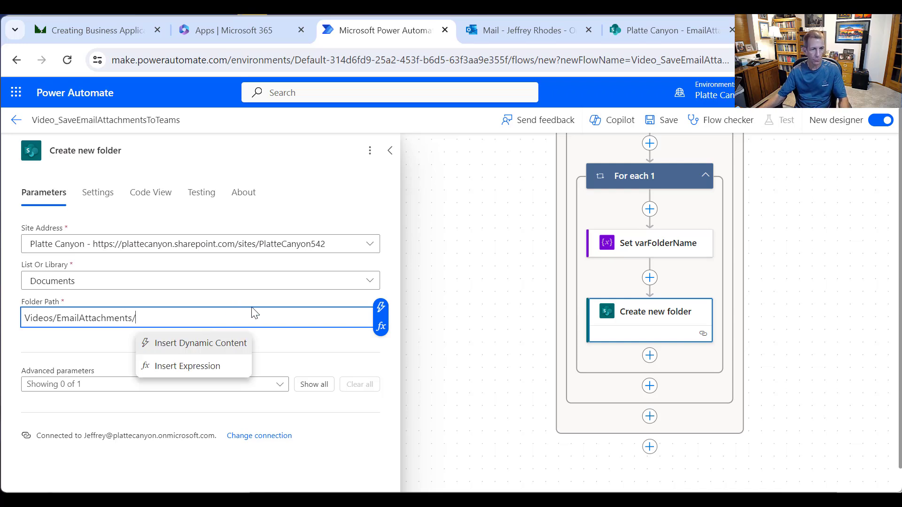
{"action": "left_click", "coordinate": [214, 347]}
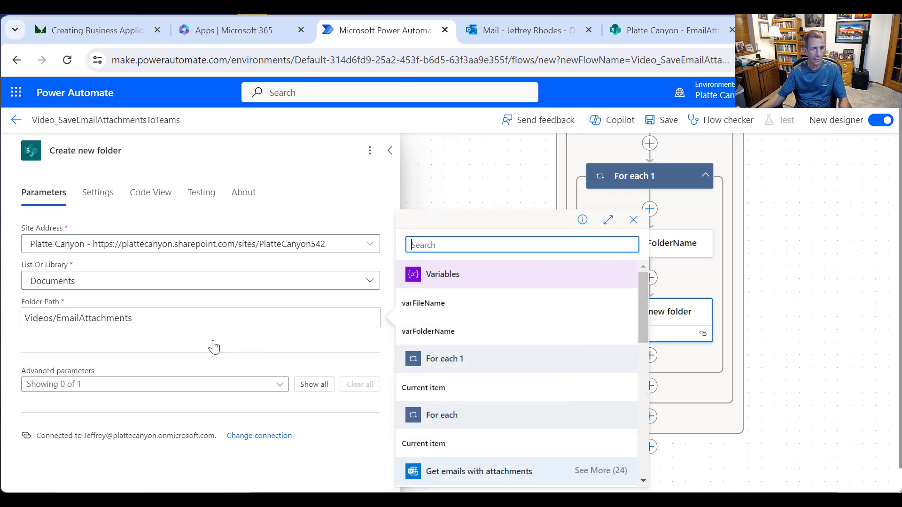
{"action": "left_click", "coordinate": [442, 329]}
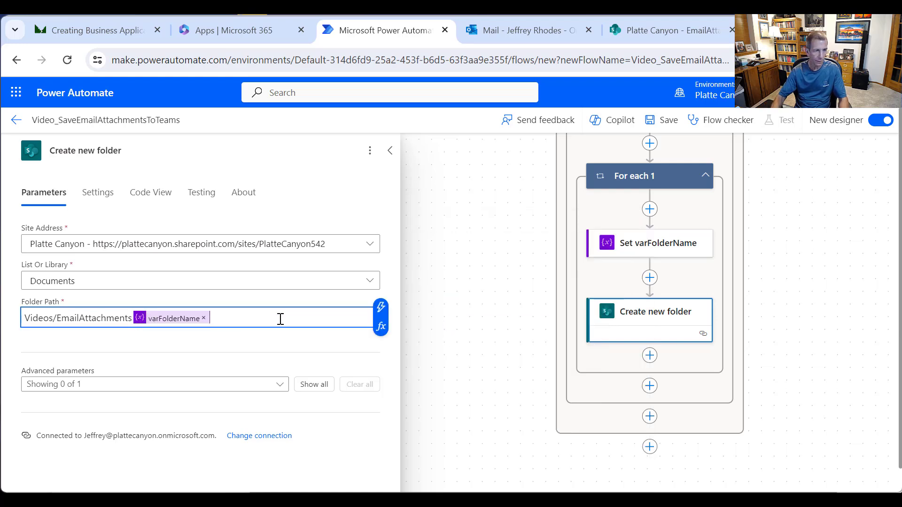
{"action": "key", "text": "Left"}
{"action": "type", "text": "/"}
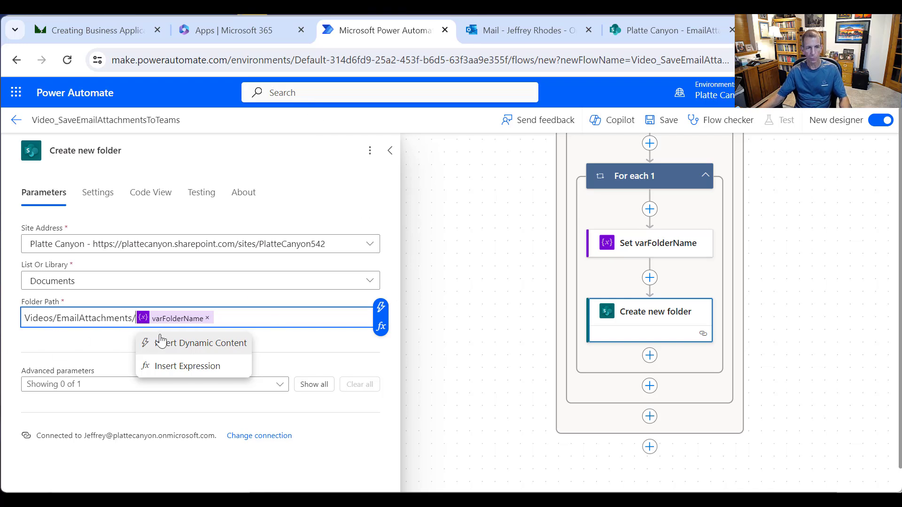
{"action": "left_click", "coordinate": [362, 347]}
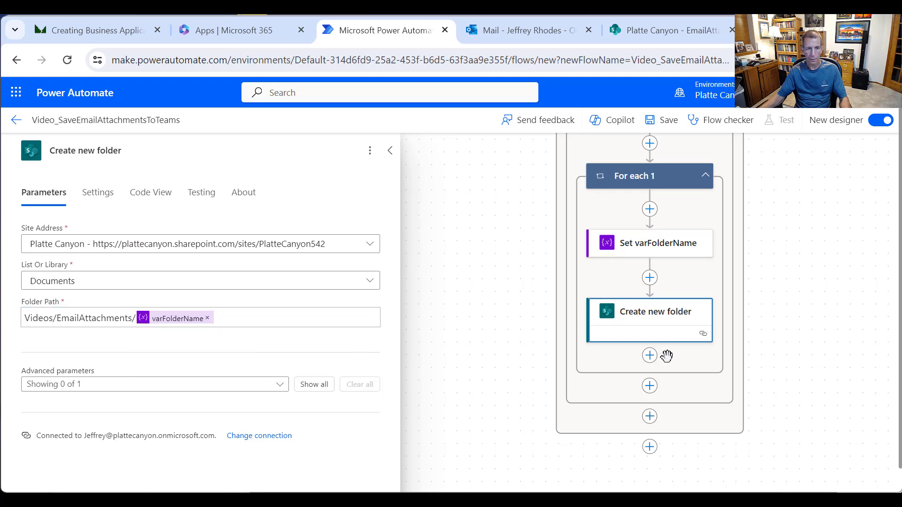
{"action": "left_click", "coordinate": [653, 120]}
Step: Move Set varFolderName and Create new folder up into Loop through emails
{"action": "scroll", "coordinate": [850, 326], "scroll_direction": "up", "scroll_amount": 2}
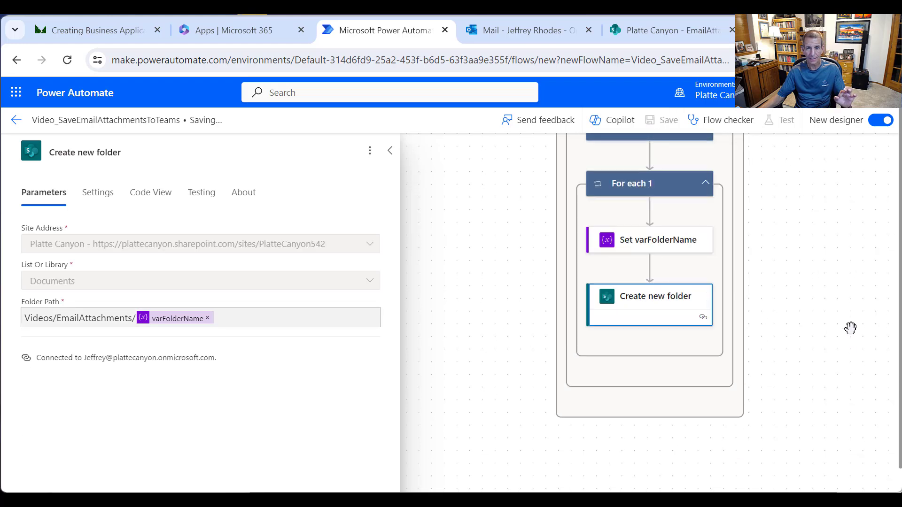
{"action": "scroll", "coordinate": [645, 238], "scroll_direction": "up", "scroll_amount": 2}
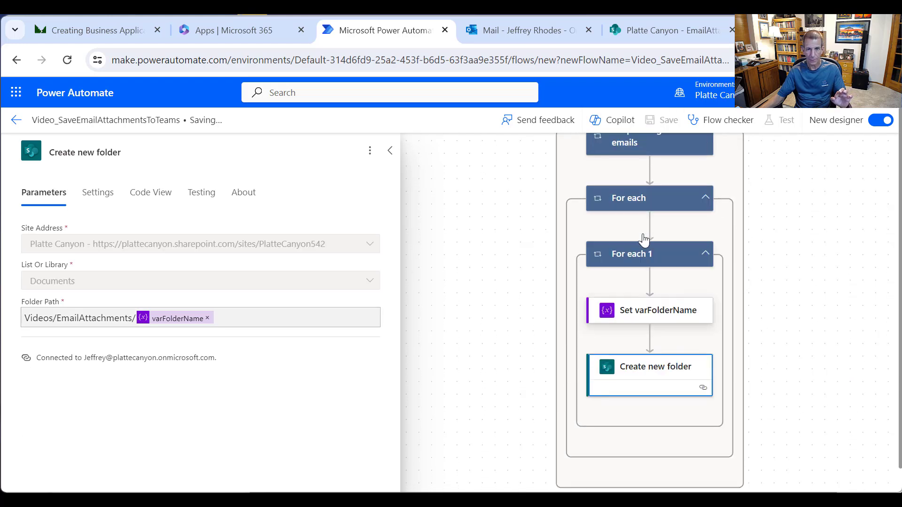
{"action": "scroll", "coordinate": [655, 224], "scroll_direction": "up", "scroll_amount": 1}
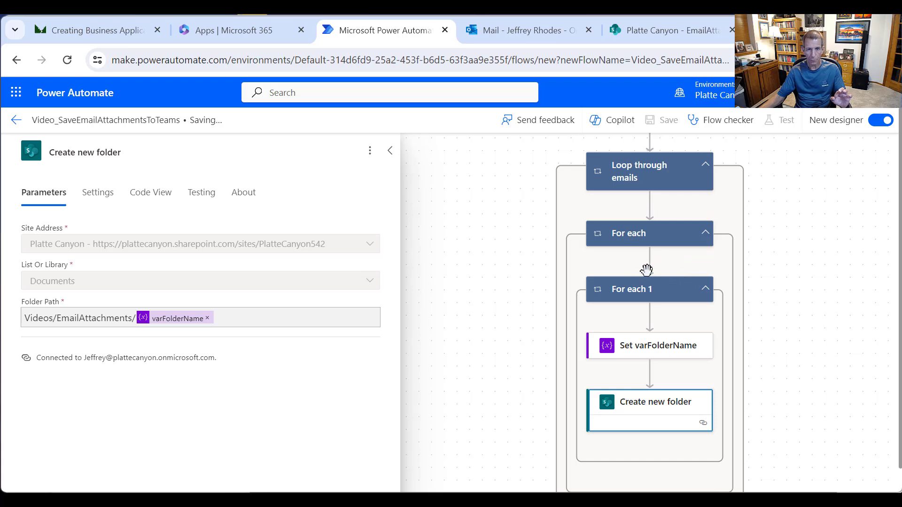
{"action": "scroll", "coordinate": [713, 335], "scroll_direction": "down", "scroll_amount": 2}
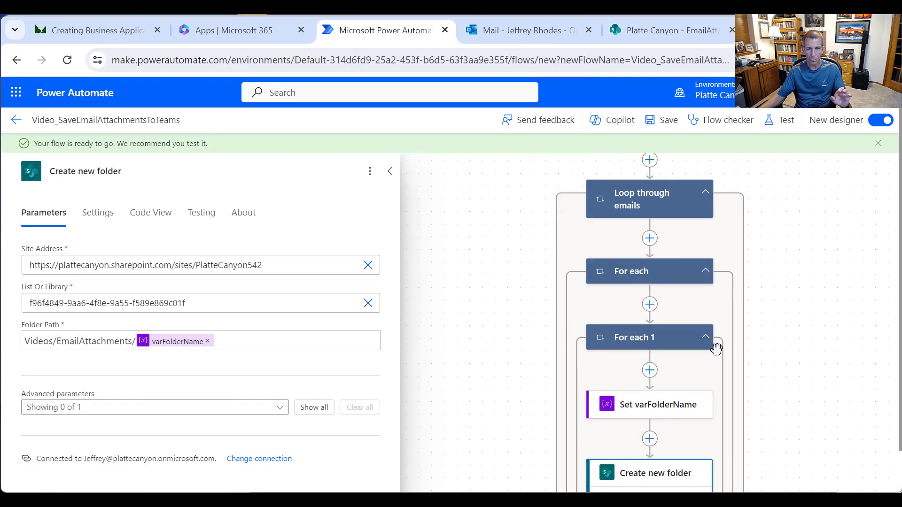
{"action": "left_click_drag", "start_coordinate": [672, 416], "coordinate": [674, 243]}
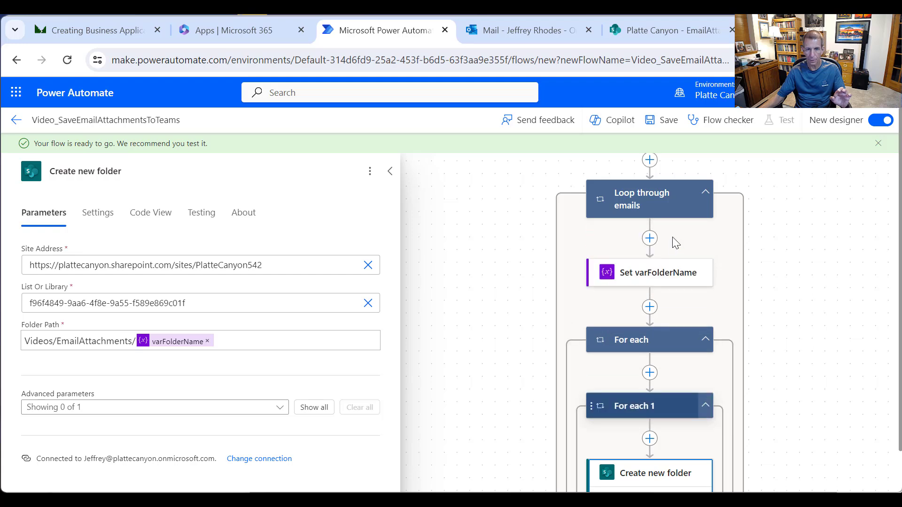
{"action": "left_click_drag", "start_coordinate": [673, 482], "coordinate": [675, 308]}
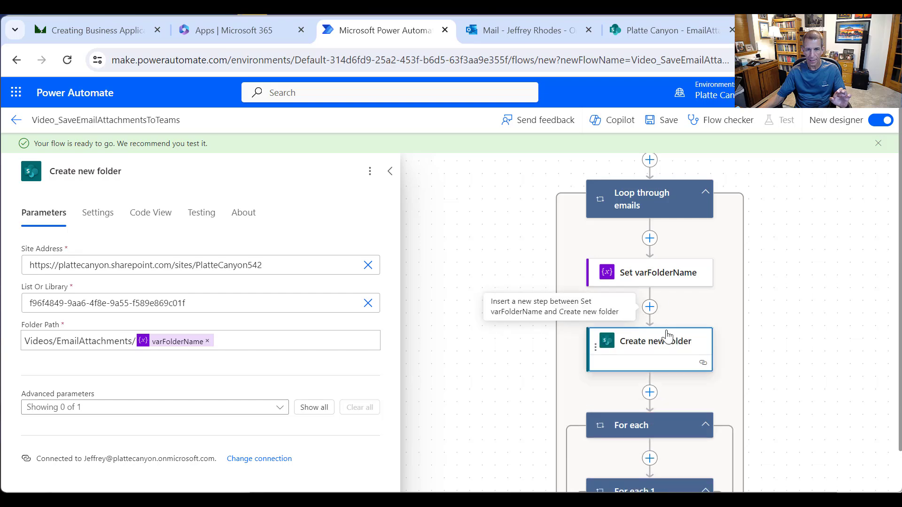
Step: Delete the auto-added nested For each loop and confirm the removal
{"action": "scroll", "coordinate": [651, 305], "scroll_direction": "down", "scroll_amount": 2}
{"action": "right_click", "coordinate": [683, 360]}
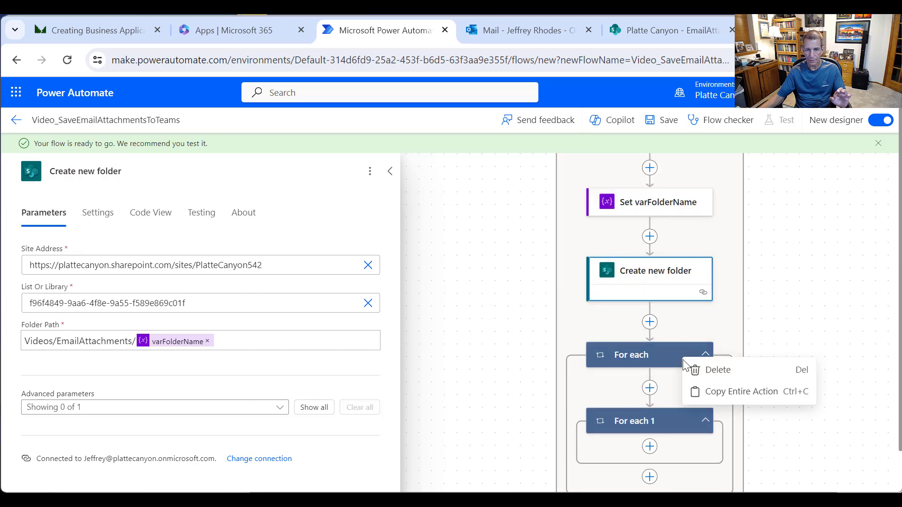
{"action": "left_click", "coordinate": [708, 370]}
{"action": "left_click", "coordinate": [433, 325]}
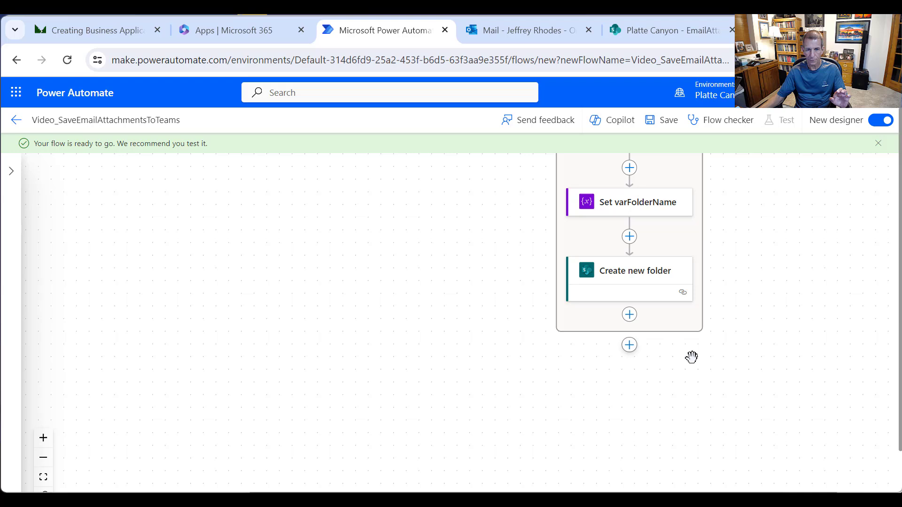
{"action": "scroll", "coordinate": [667, 340], "scroll_direction": "up", "scroll_amount": 3}
{"action": "scroll", "coordinate": [681, 383], "scroll_direction": "up", "scroll_amount": 2}
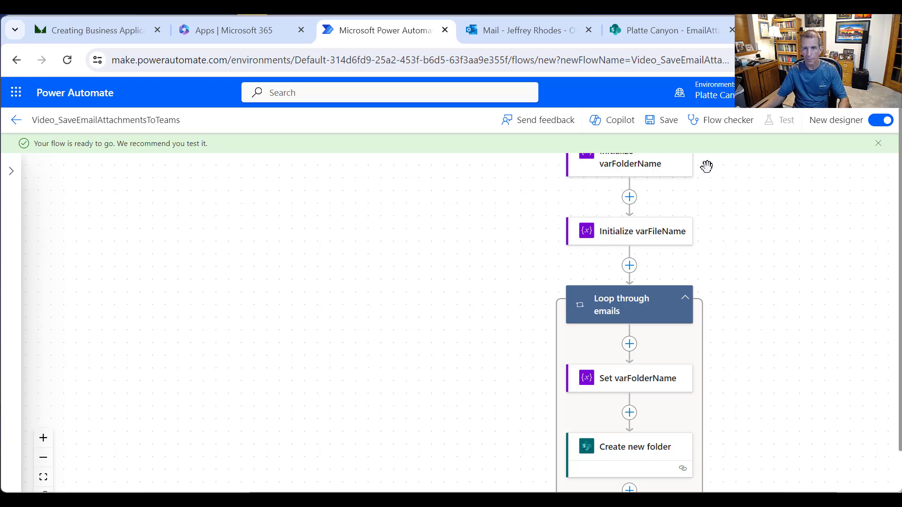
Step: Save the flow and run a manually triggered test
{"action": "left_click", "coordinate": [658, 121]}
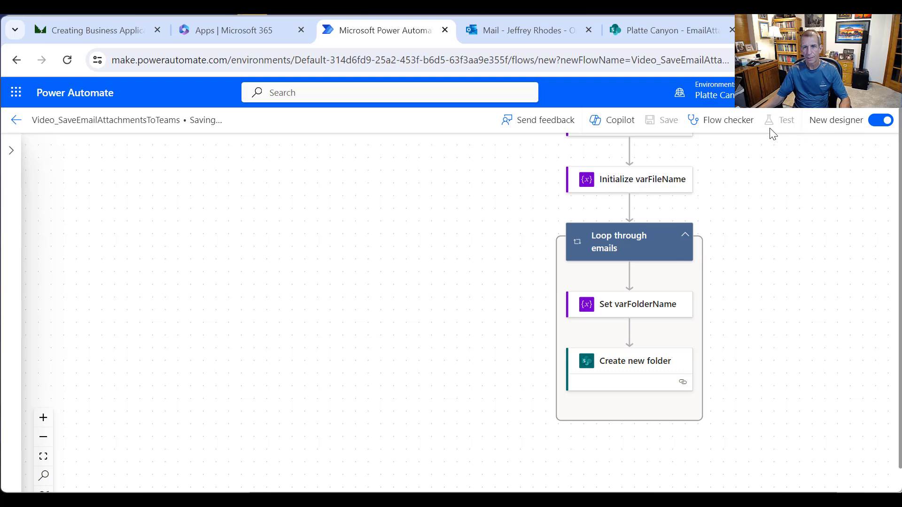
{"action": "left_click", "coordinate": [780, 121]}
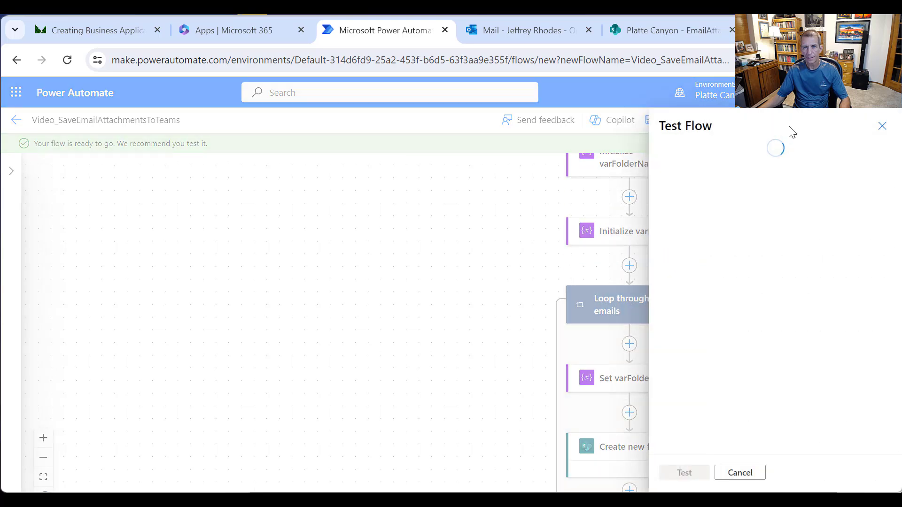
{"action": "left_click", "coordinate": [678, 174]}
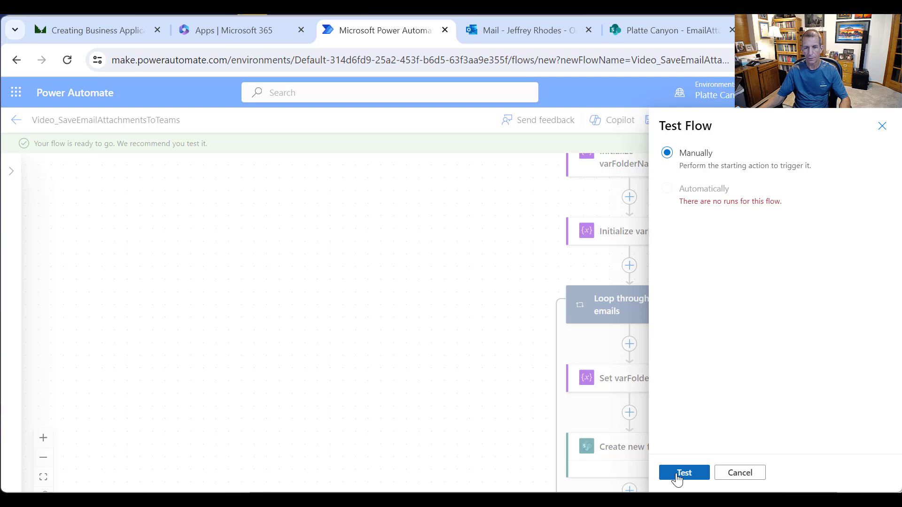
{"action": "left_click", "coordinate": [677, 476]}
{"action": "left_click", "coordinate": [703, 472]}
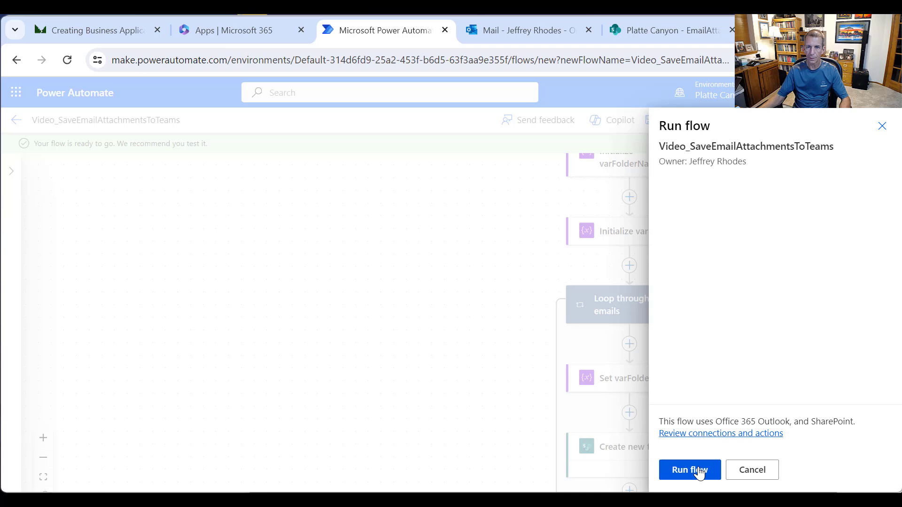
{"action": "left_click", "coordinate": [700, 476]}
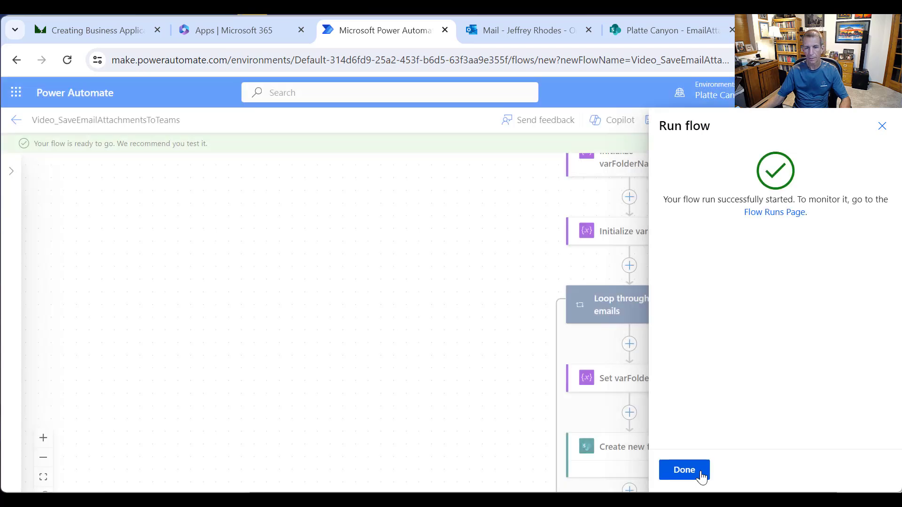
{"action": "left_click", "coordinate": [700, 472]}
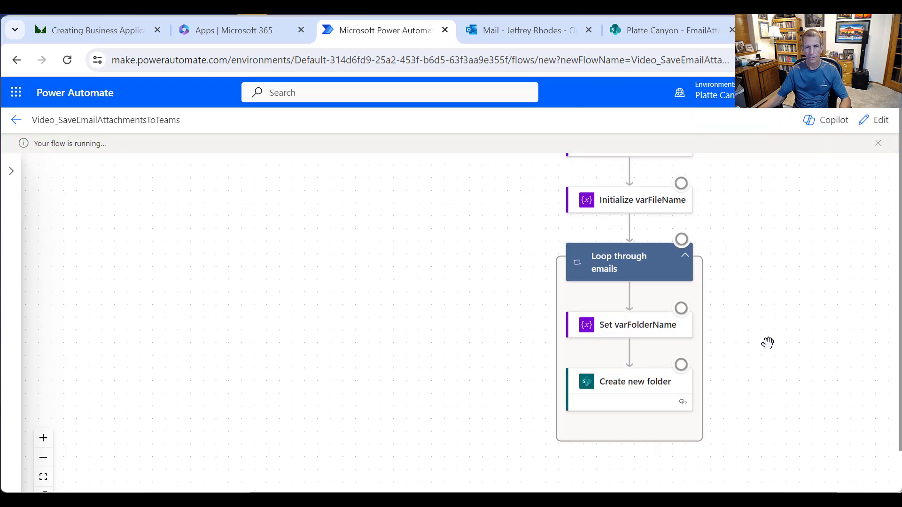
Step: Review the successful run, checking Loop through emails run details
{"action": "scroll", "coordinate": [768, 345], "scroll_direction": "up", "scroll_amount": 5}
{"action": "scroll", "coordinate": [765, 354], "scroll_direction": "down", "scroll_amount": 2}
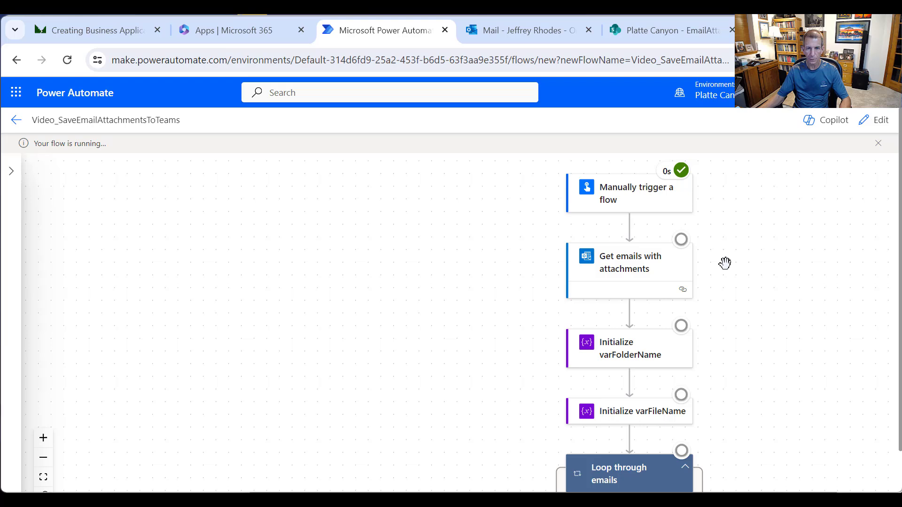
{"action": "scroll", "coordinate": [754, 308], "scroll_direction": "down", "scroll_amount": 3}
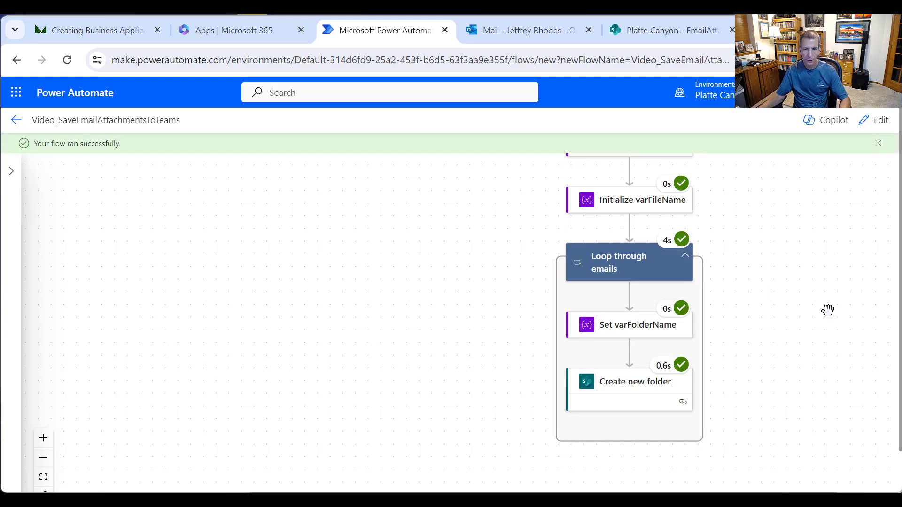
{"action": "scroll", "coordinate": [769, 266], "scroll_direction": "up", "scroll_amount": 1}
{"action": "scroll", "coordinate": [719, 372], "scroll_direction": "down", "scroll_amount": 1}
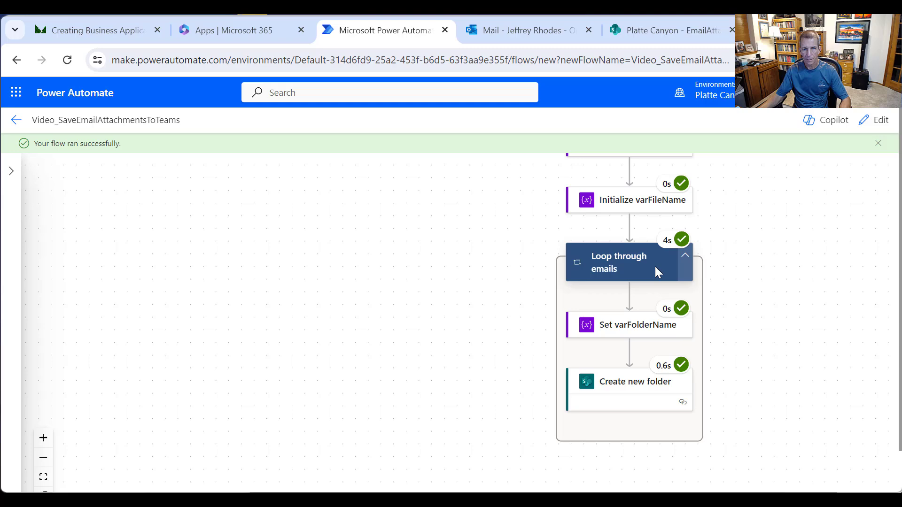
{"action": "left_click", "coordinate": [655, 266]}
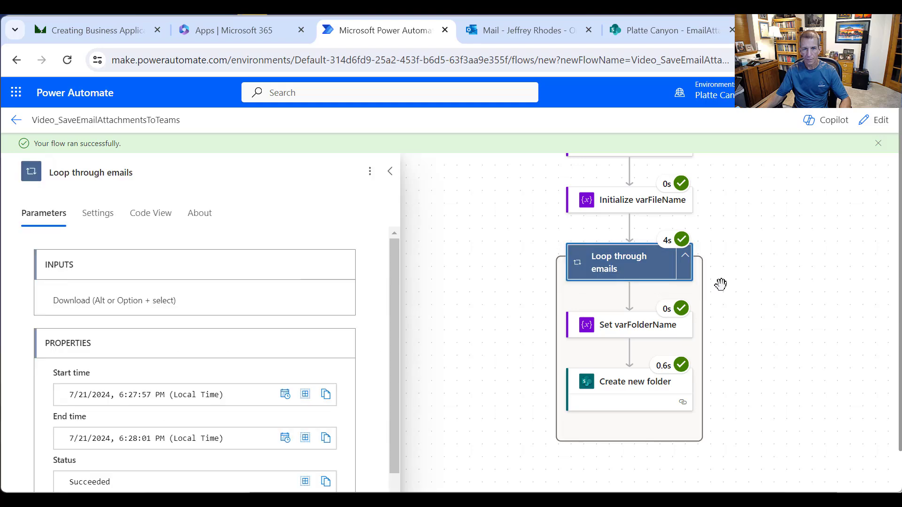
{"action": "left_click", "coordinate": [390, 171]}
{"action": "scroll", "coordinate": [807, 314], "scroll_direction": "up", "scroll_amount": 3}
{"action": "scroll", "coordinate": [768, 334], "scroll_direction": "up", "scroll_amount": 3}
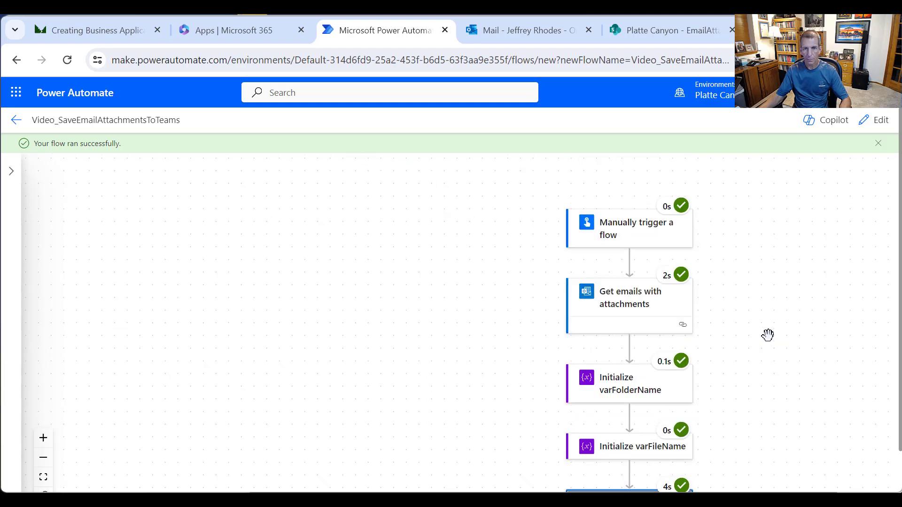
{"action": "scroll", "coordinate": [769, 319], "scroll_direction": "down", "scroll_amount": 3}
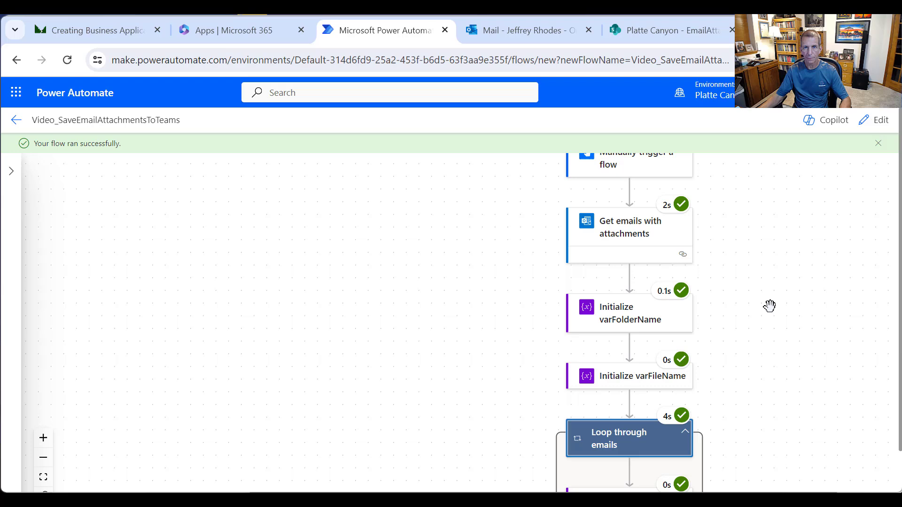
Step: In SharePoint, open the first flow-created subfolder in EmailAttachments to check its contents
{"action": "left_click", "coordinate": [660, 33]}
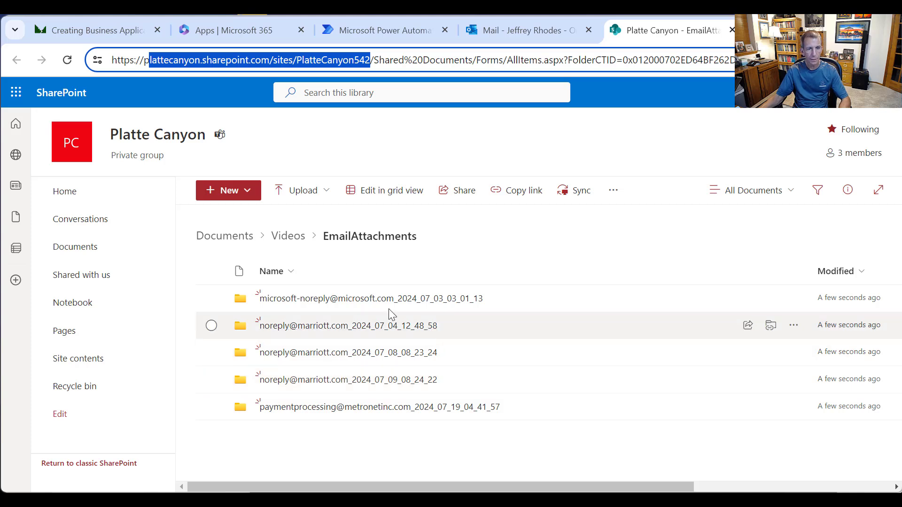
{"action": "left_click", "coordinate": [366, 304]}
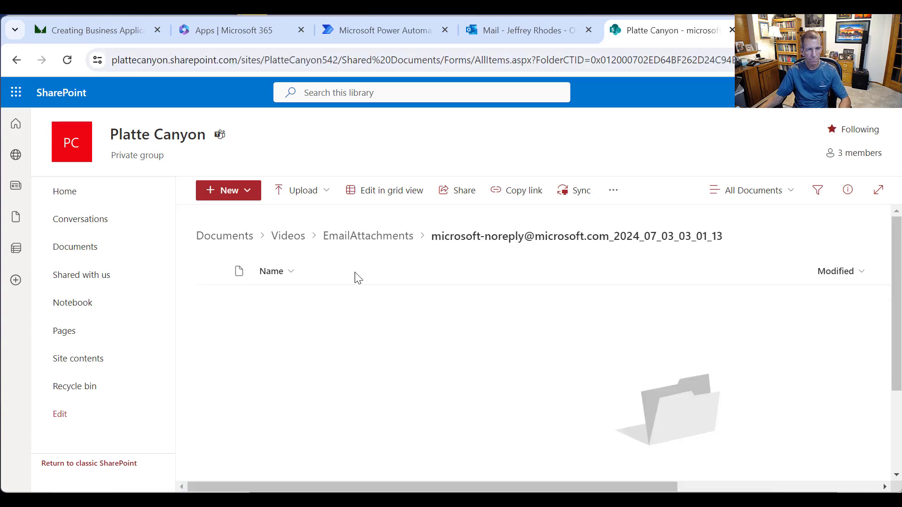
{"action": "left_click", "coordinate": [401, 237]}
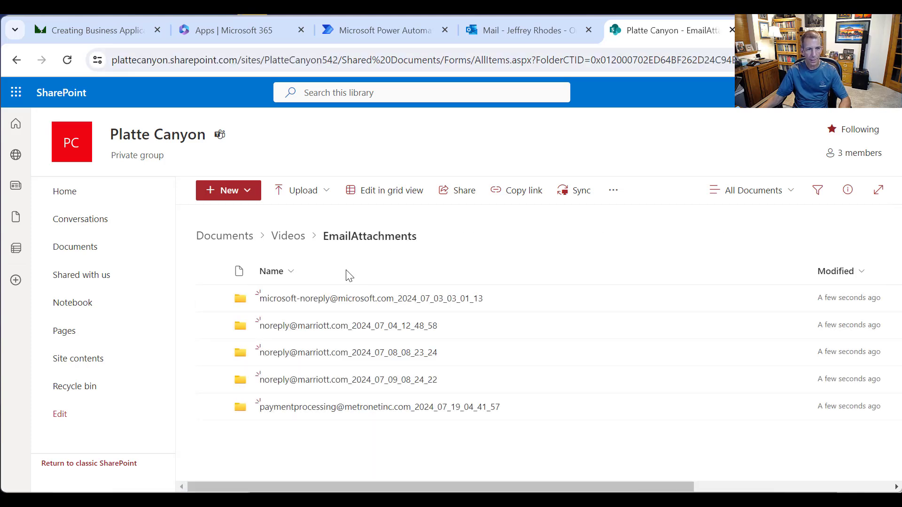
Step: Delete all five test subfolders and return to Power Automate
{"action": "left_click", "coordinate": [211, 272]}
{"action": "left_click", "coordinate": [398, 192]}
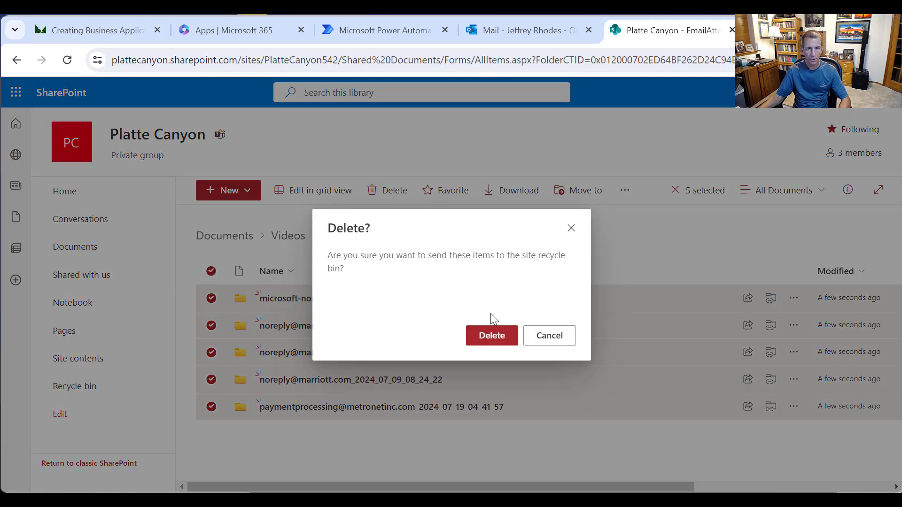
{"action": "left_click", "coordinate": [496, 329]}
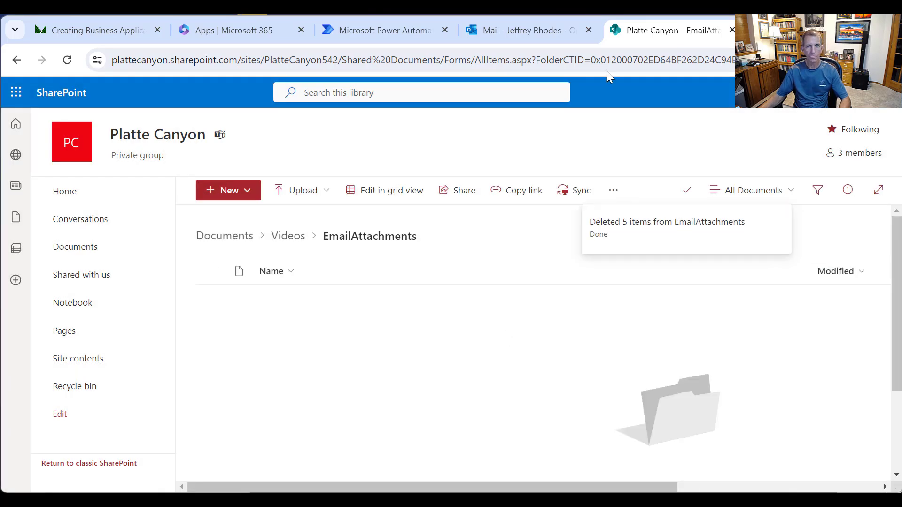
{"action": "left_click", "coordinate": [334, 29]}
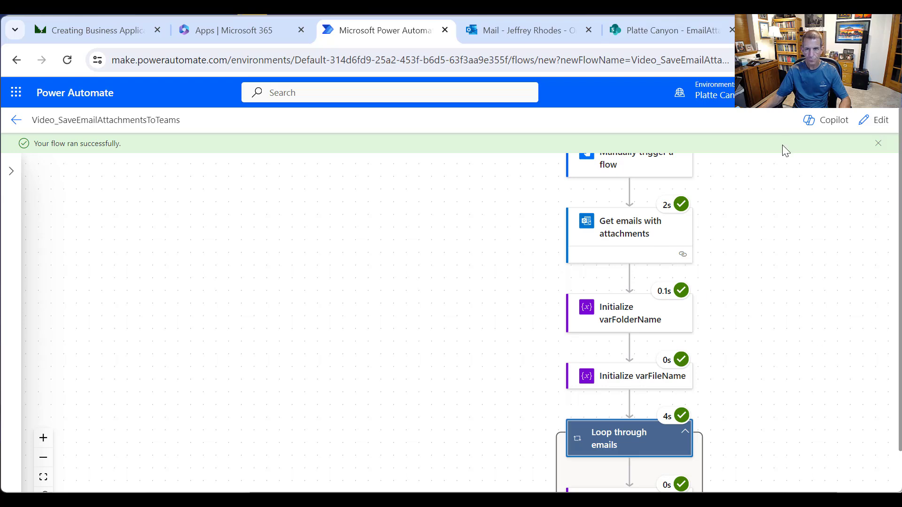
Step: Put the flow back into edit mode and add a new action after Create new folder
{"action": "left_click", "coordinate": [879, 121]}
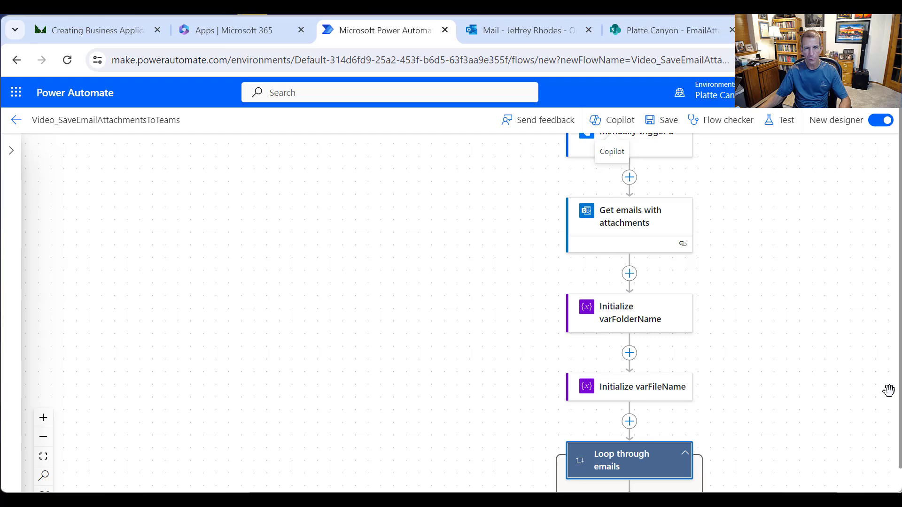
{"action": "scroll", "coordinate": [641, 403], "scroll_direction": "down", "scroll_amount": 3}
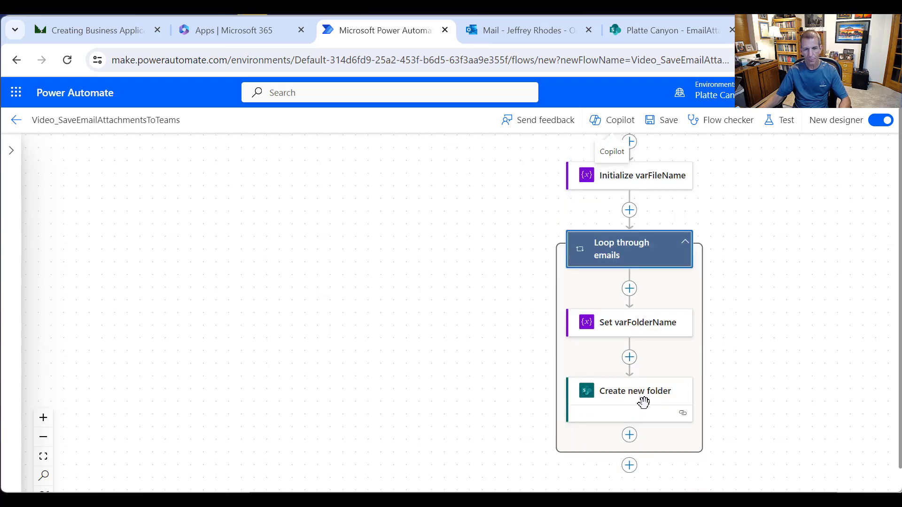
{"action": "left_click", "coordinate": [630, 436]}
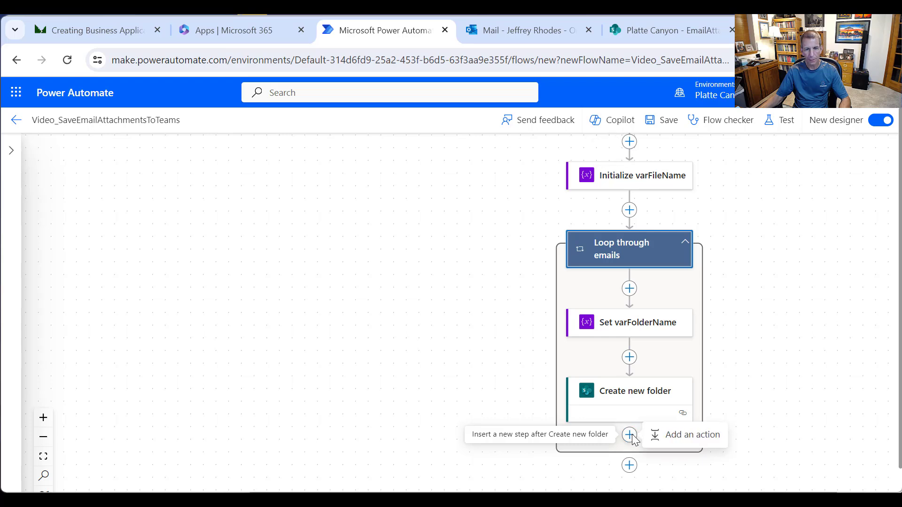
{"action": "left_click", "coordinate": [694, 436]}
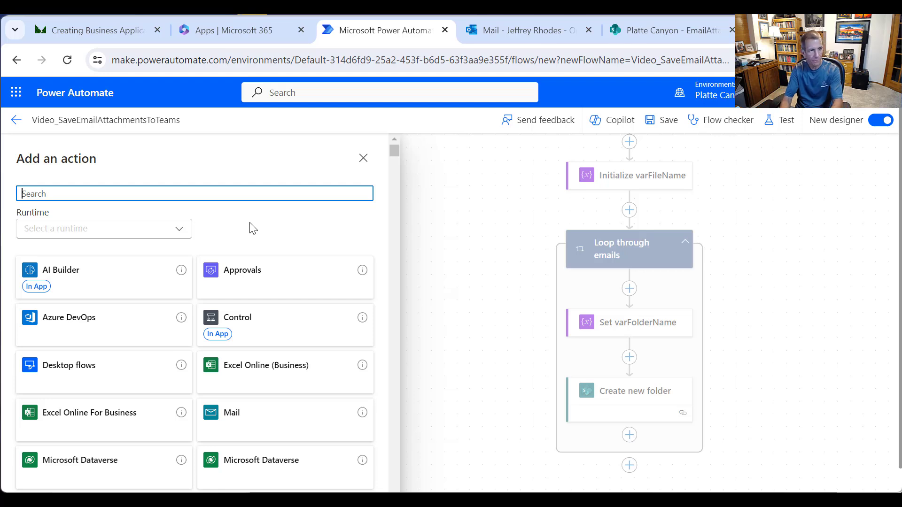
Step: Add a Set variable step for varFileName and retitle it Set varFileName
{"action": "type", "text": "vari"}
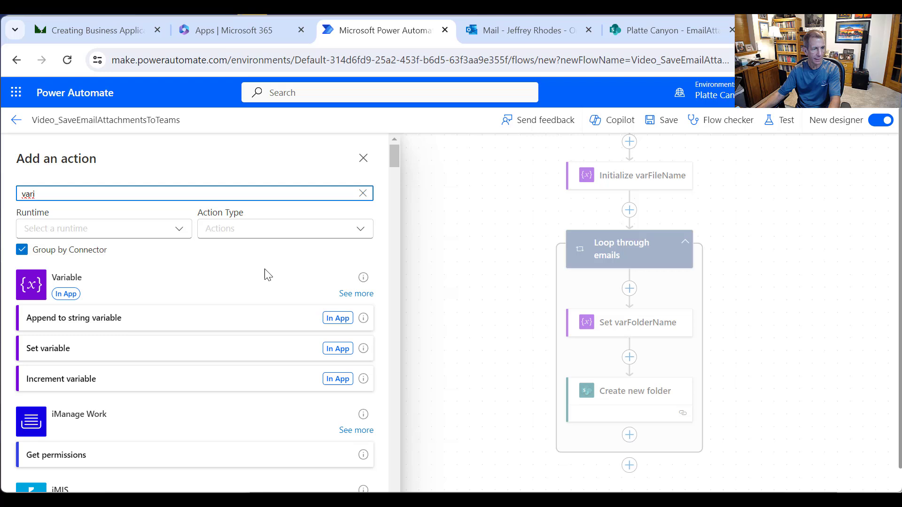
{"action": "left_click", "coordinate": [95, 351]}
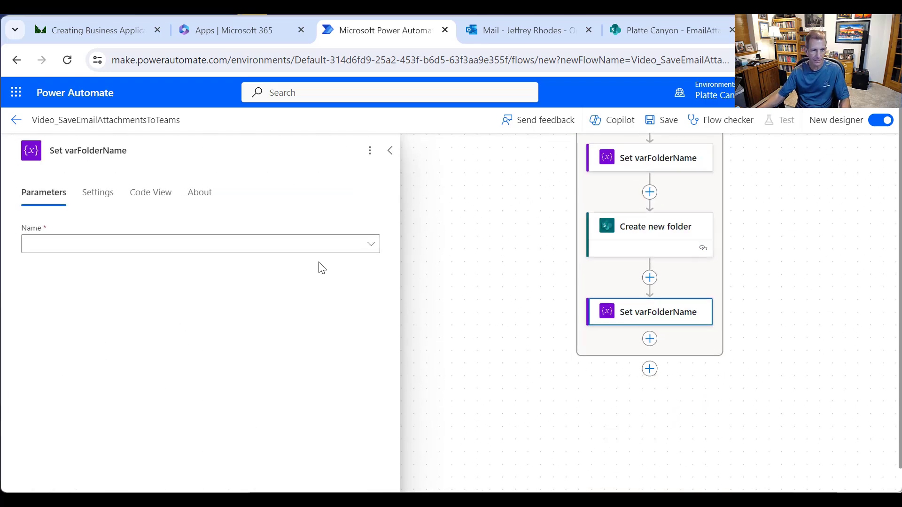
{"action": "left_click", "coordinate": [374, 248]}
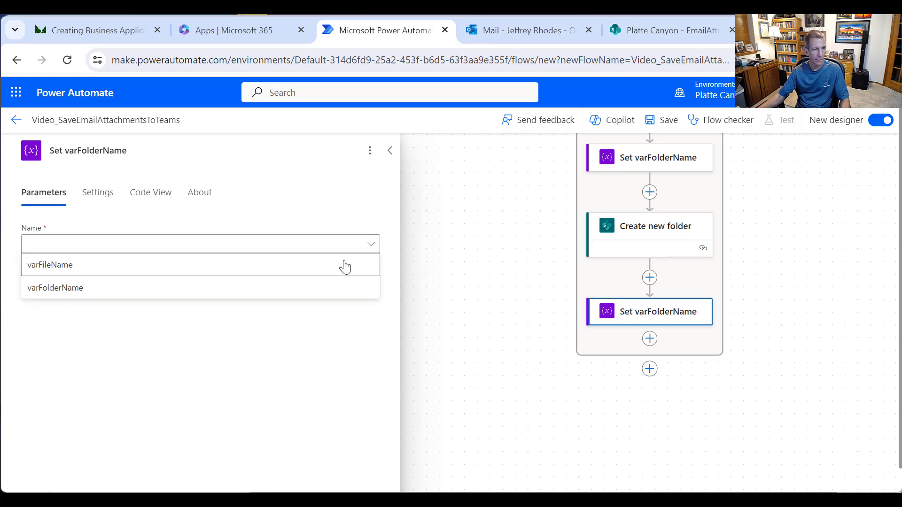
{"action": "left_click", "coordinate": [83, 266]}
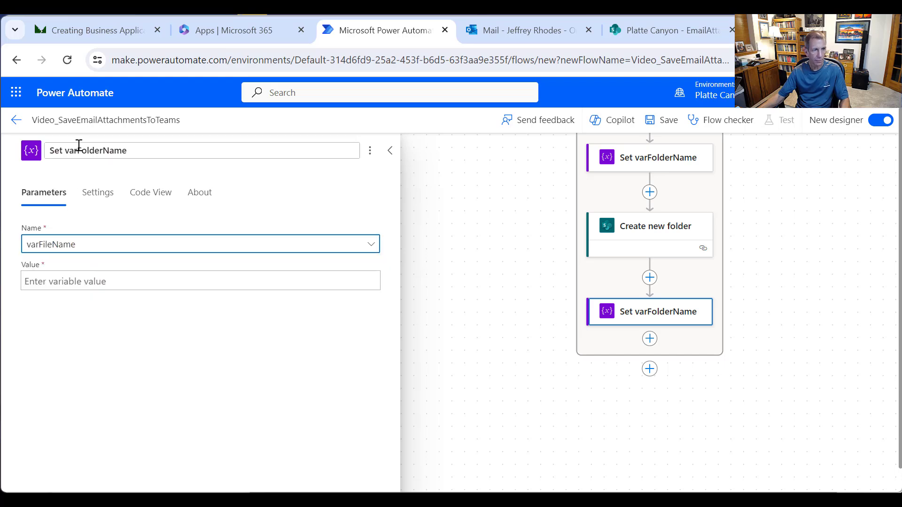
{"action": "left_click_drag", "start_coordinate": [77, 150], "coordinate": [338, 149]}
{"action": "type", "text": "Fi"}
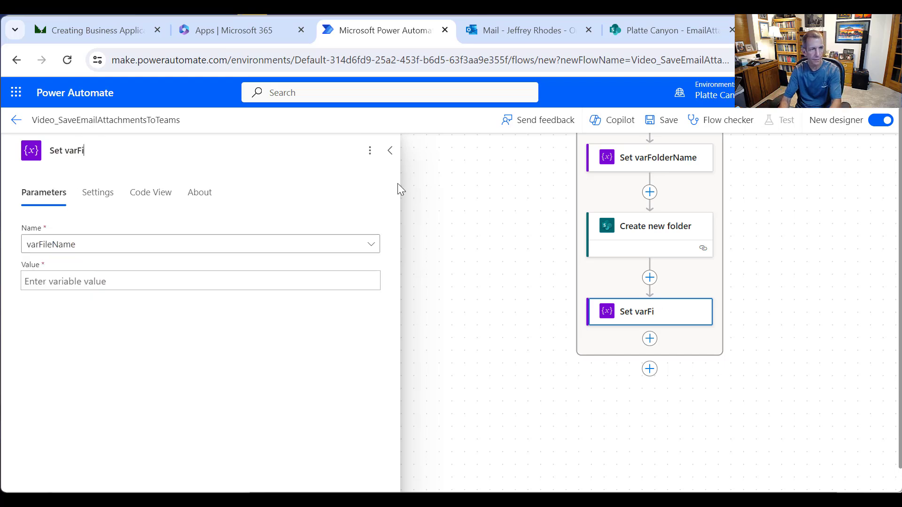
{"action": "type", "text": "leName"}
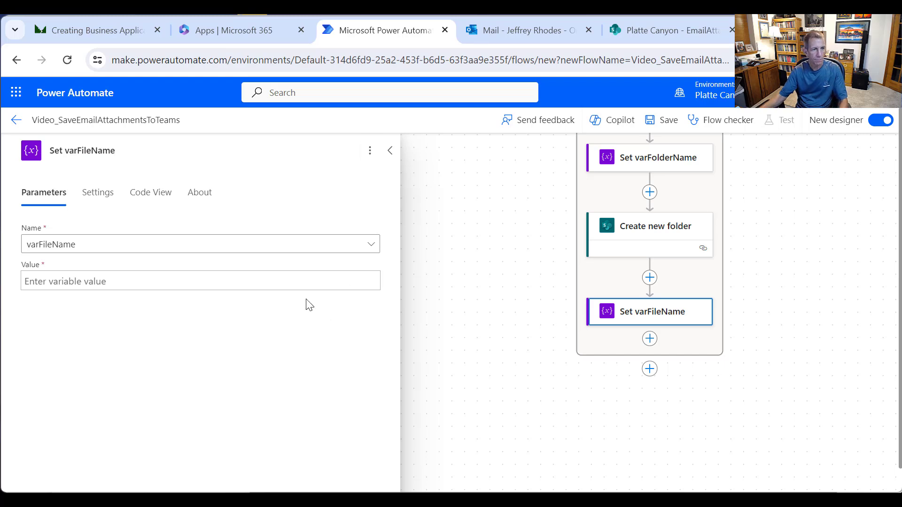
{"action": "left_click", "coordinate": [188, 281]}
Step: Open dynamic content for the Value and expand all Get emails with attachments outputs
{"action": "left_click", "coordinate": [381, 271]}
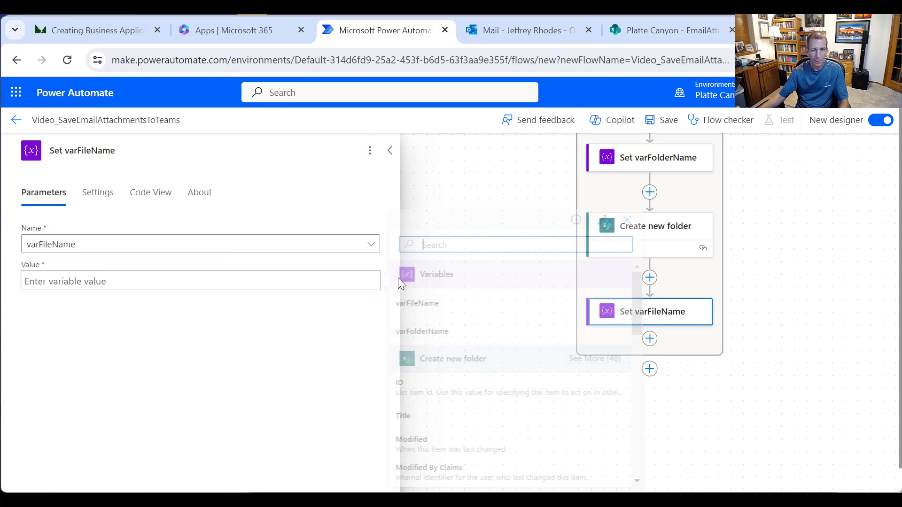
{"action": "scroll", "coordinate": [562, 391], "scroll_direction": "down", "scroll_amount": 2}
{"action": "scroll", "coordinate": [602, 362], "scroll_direction": "down", "scroll_amount": 3}
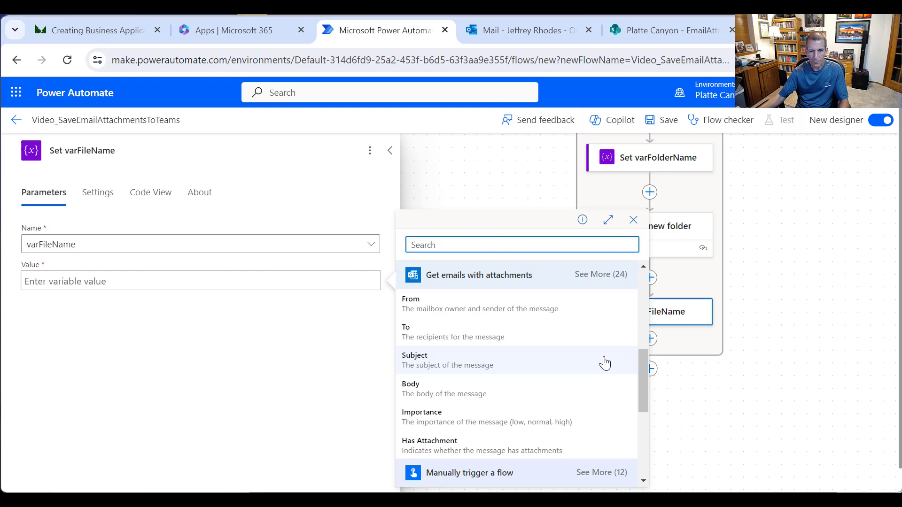
{"action": "left_click", "coordinate": [601, 278]}
{"action": "scroll", "coordinate": [639, 334], "scroll_direction": "down", "scroll_amount": 5}
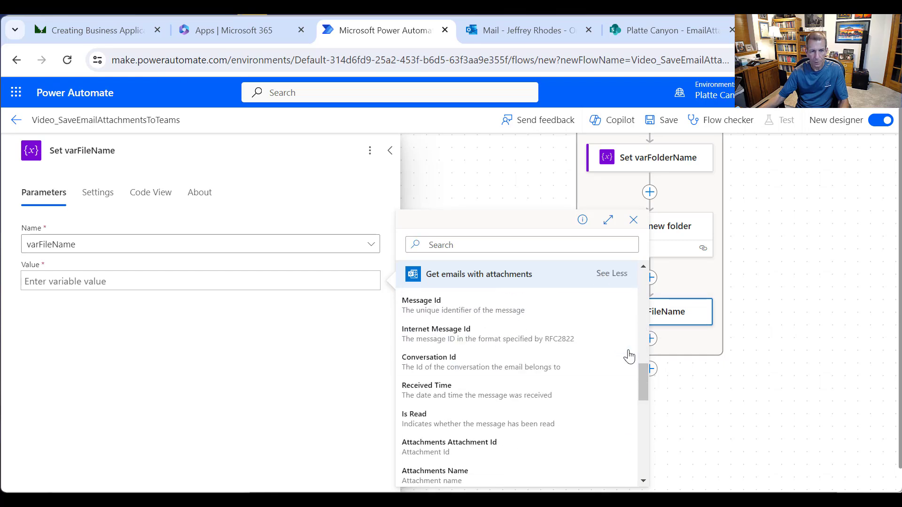
Step: Set varFileName's value to Attachments Name and rename the new For each loop 'Loop through attachments'
{"action": "scroll", "coordinate": [629, 356], "scroll_direction": "down", "scroll_amount": 3}
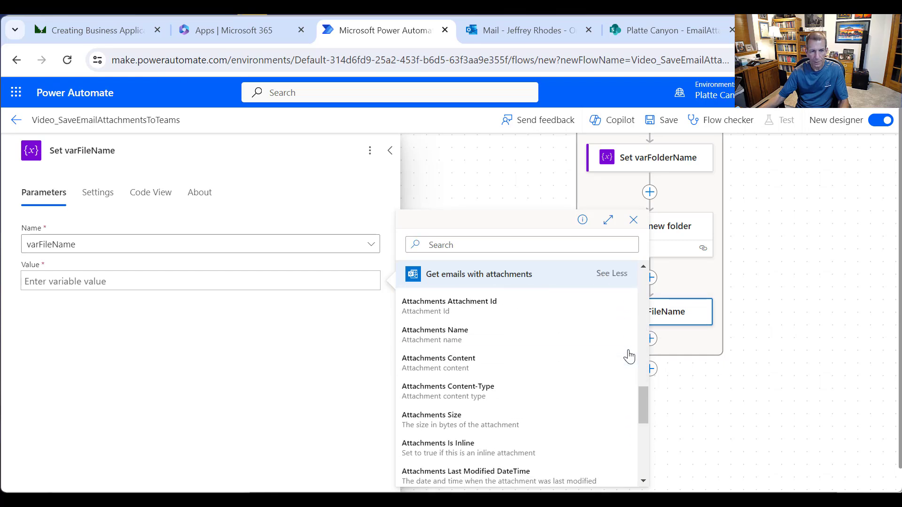
{"action": "left_click", "coordinate": [449, 334]}
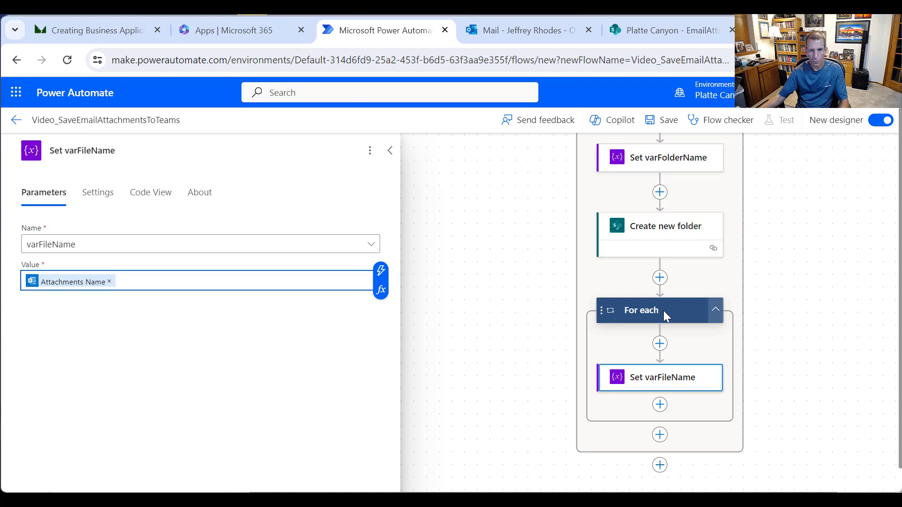
{"action": "left_click", "coordinate": [663, 311]}
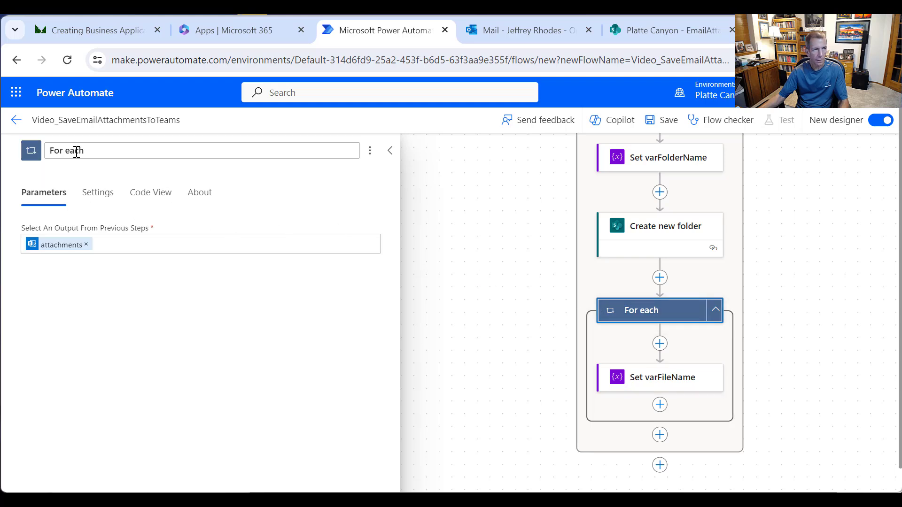
{"action": "triple_click", "coordinate": [55, 149]}
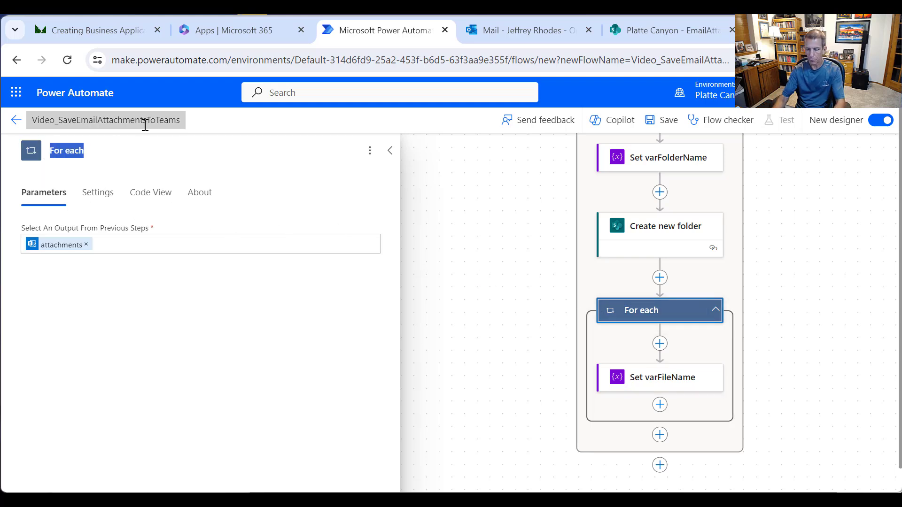
{"action": "type", "text": "Loop throug"}
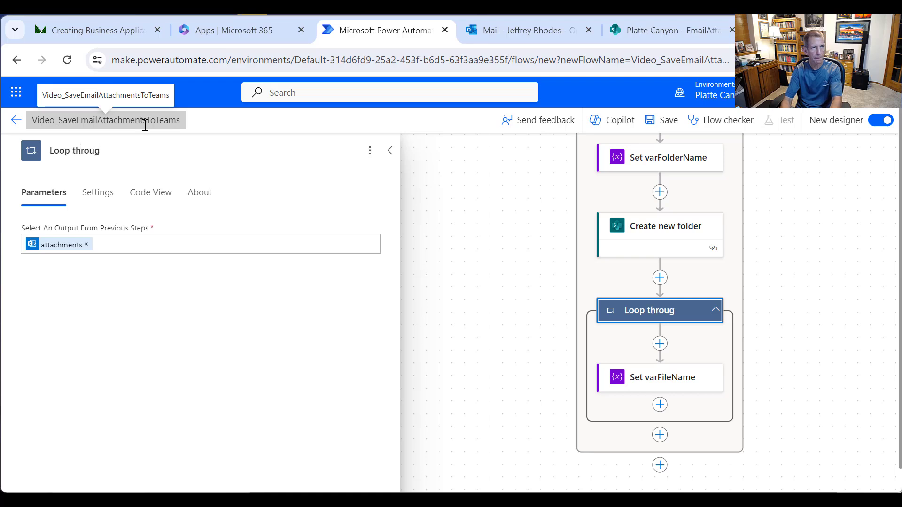
{"action": "type", "text": "h attachments"}
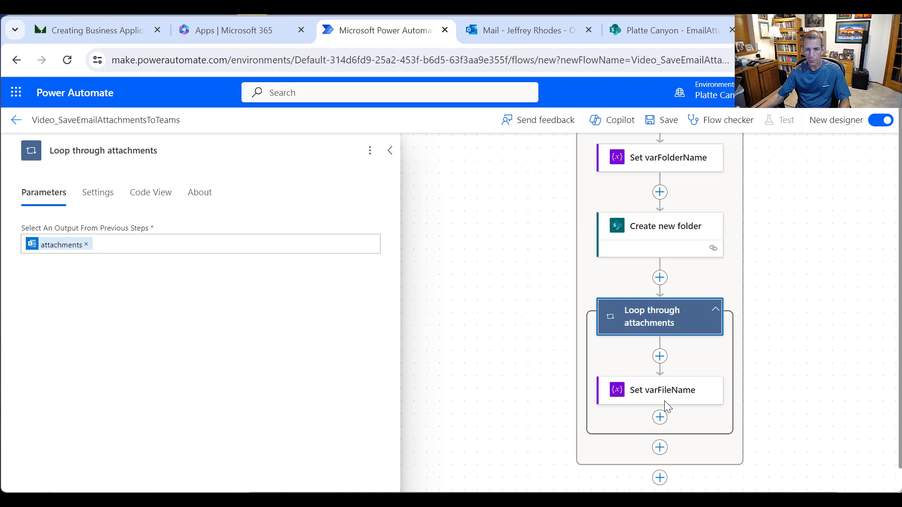
{"action": "scroll", "coordinate": [664, 401], "scroll_direction": "down", "scroll_amount": 1}
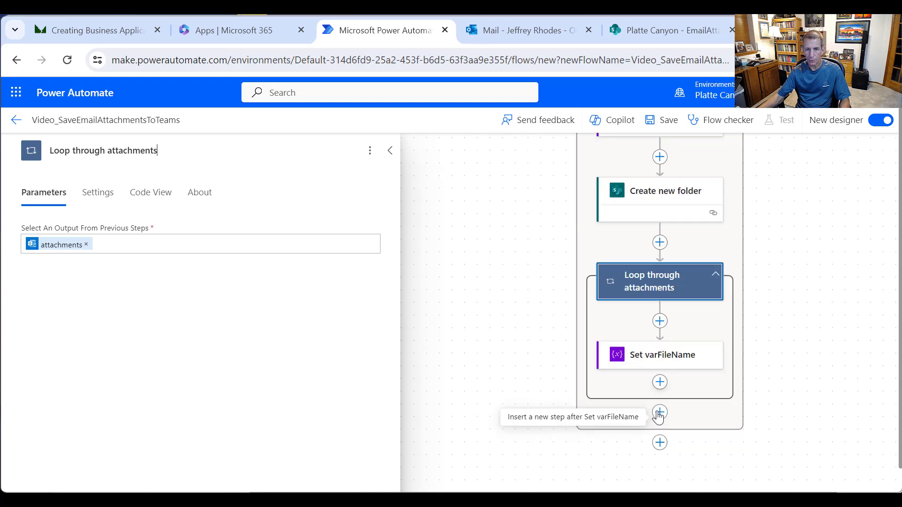
Step: Insert a SharePoint Create file action right after Set varFileName inside Loop through attachments
{"action": "left_click", "coordinate": [660, 382]}
{"action": "left_click", "coordinate": [703, 384]}
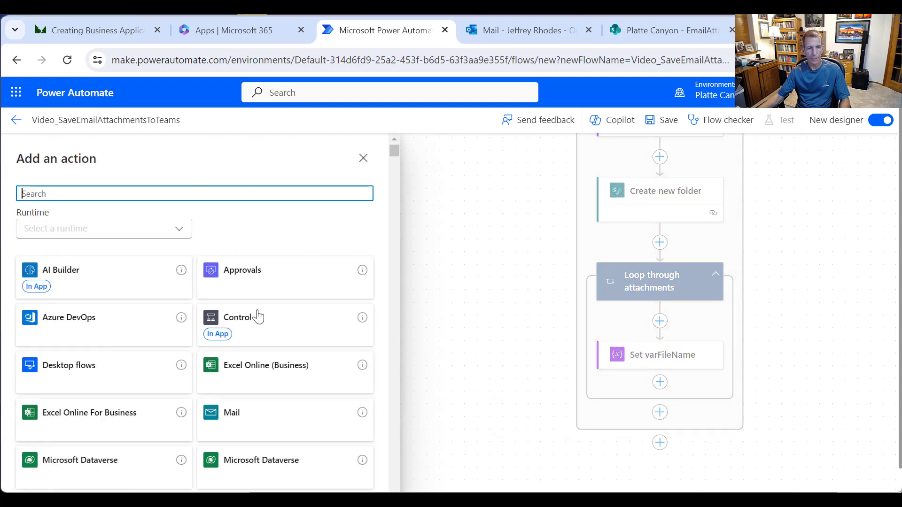
{"action": "type", "text": "Sh"}
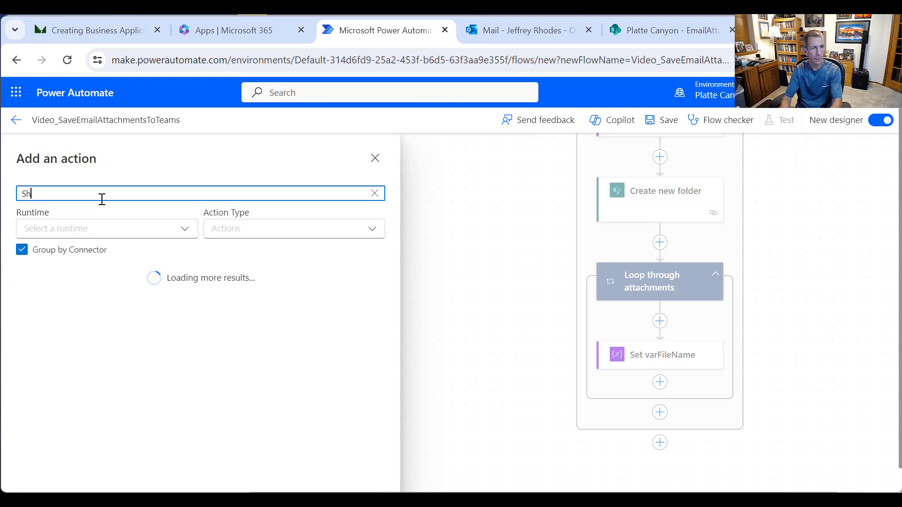
{"action": "type", "text": "arePoint"}
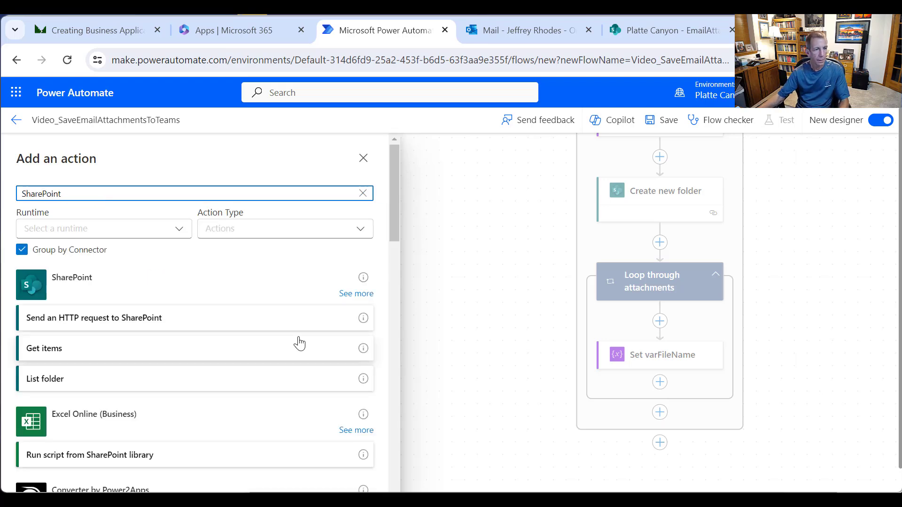
{"action": "left_click", "coordinate": [351, 295]}
{"action": "scroll", "coordinate": [247, 381], "scroll_direction": "down", "scroll_amount": 5}
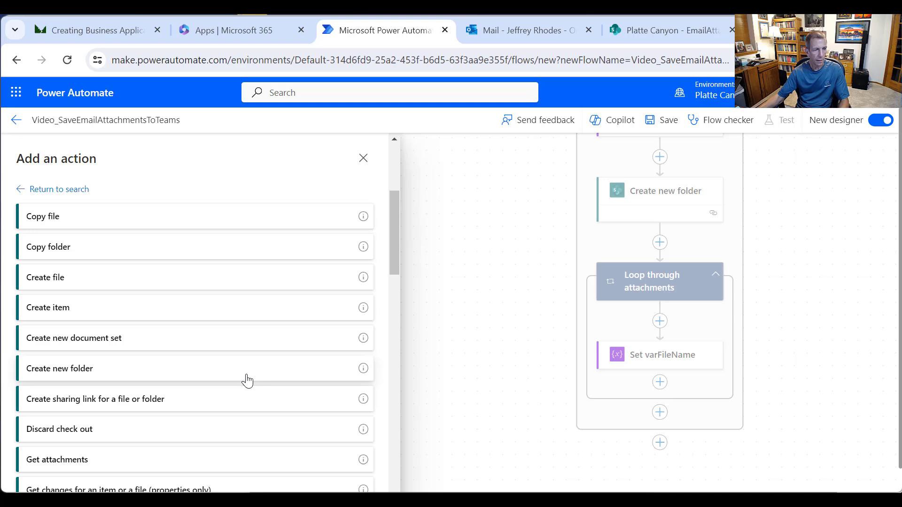
{"action": "left_click", "coordinate": [54, 278]}
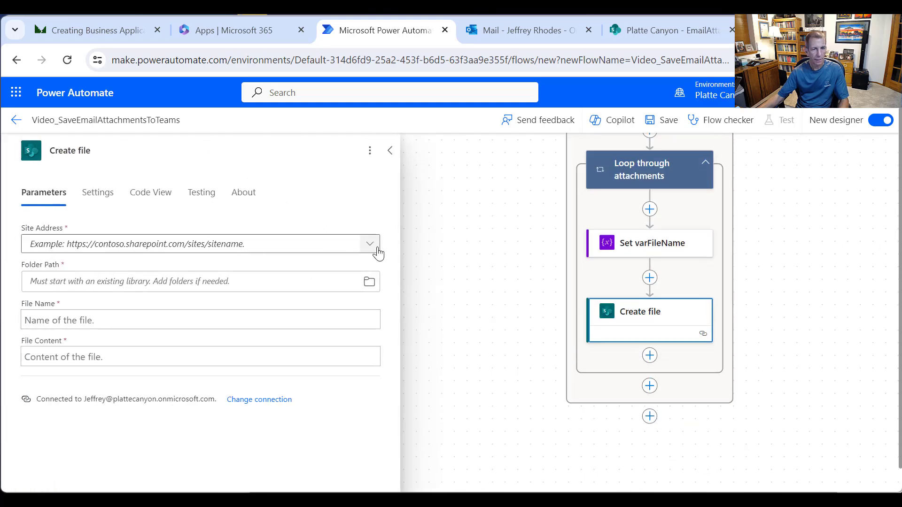
Step: Point Create file at the PlatteCanyon542 site, folder /Shared Documents/Videos/EmailAttachments
{"action": "left_click", "coordinate": [366, 243]}
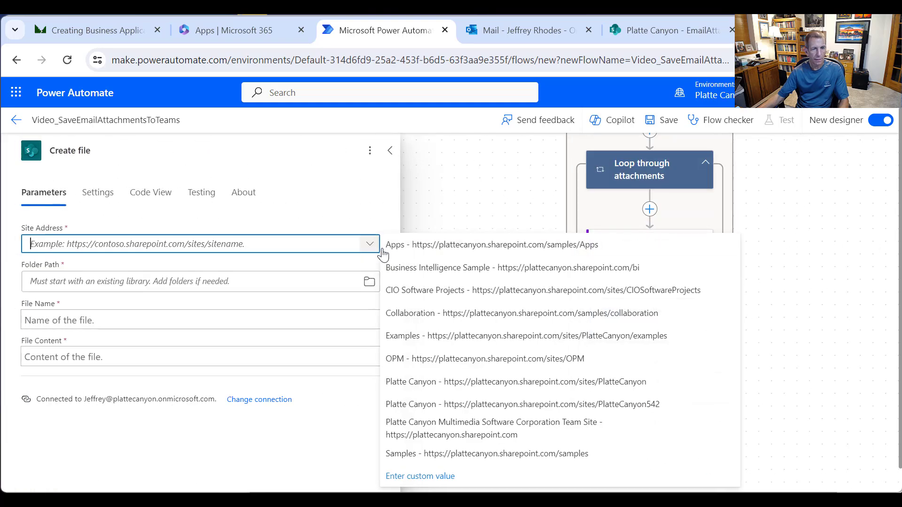
{"action": "left_click", "coordinate": [541, 403]}
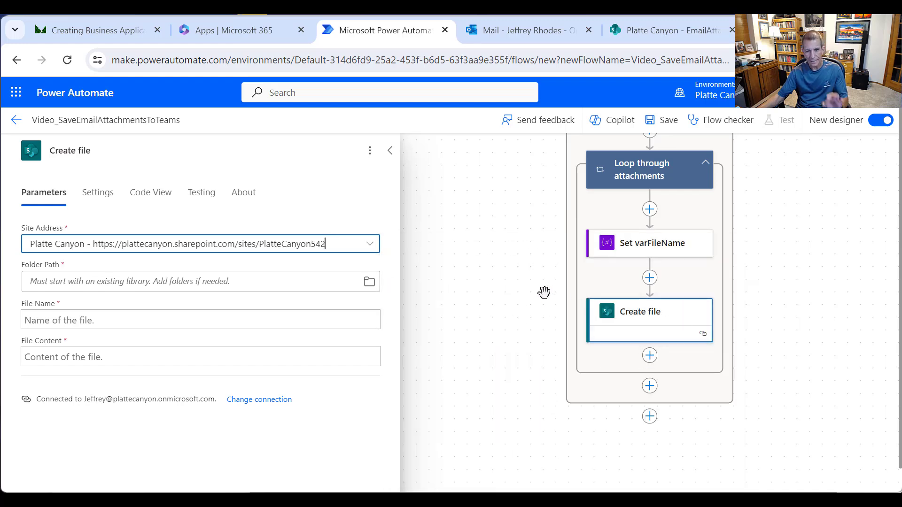
{"action": "left_click", "coordinate": [370, 284]}
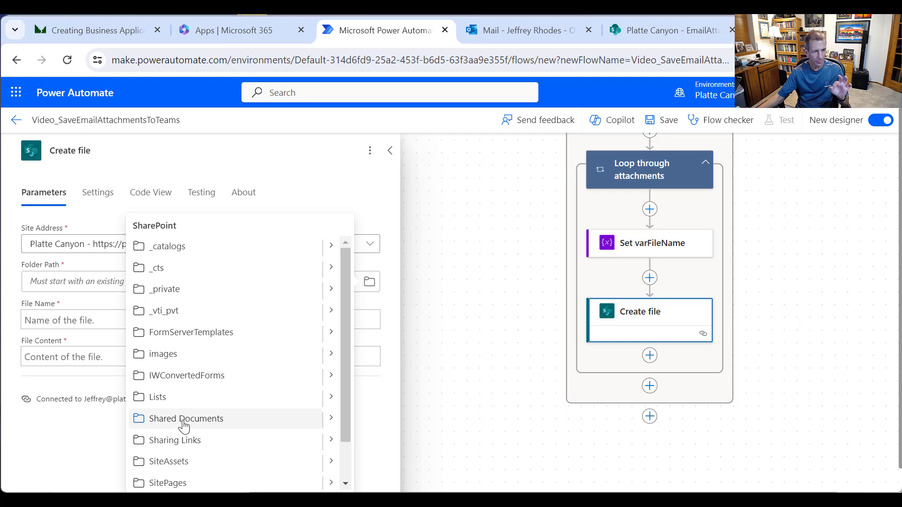
{"action": "left_click", "coordinate": [187, 419]}
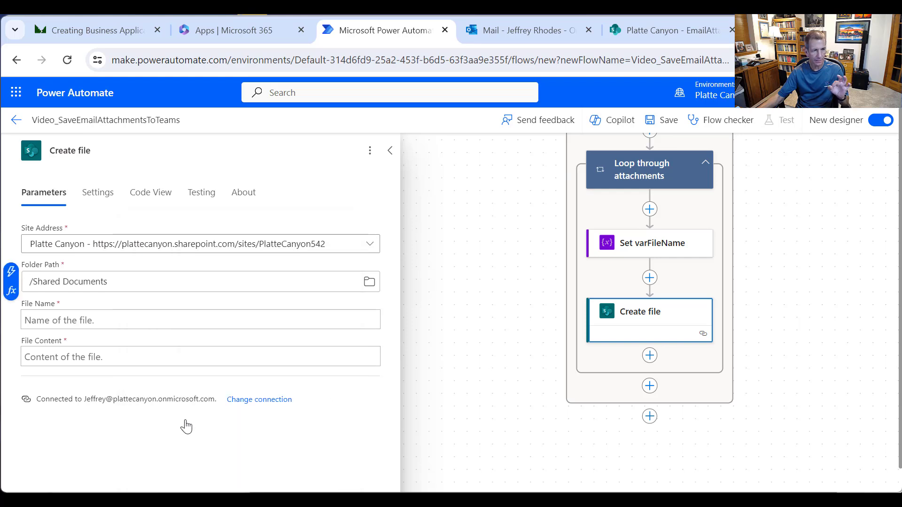
{"action": "left_click", "coordinate": [371, 282]}
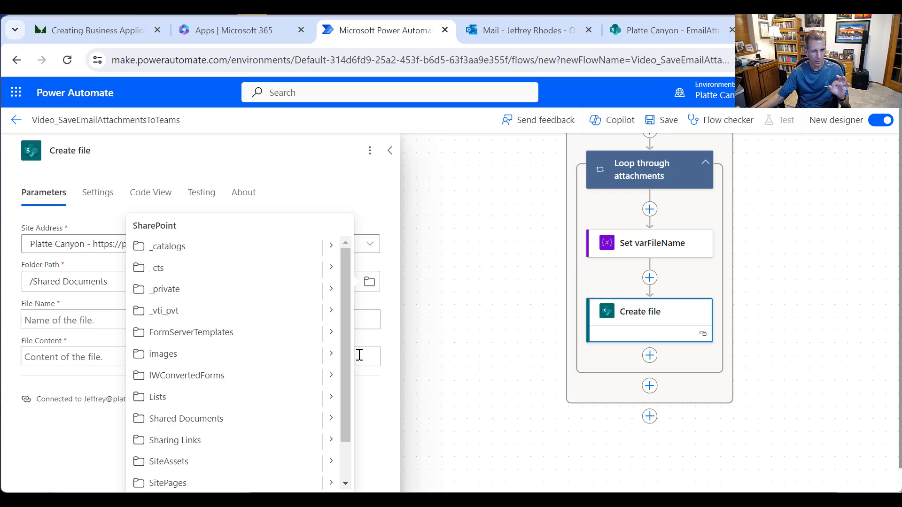
{"action": "left_click", "coordinate": [332, 419]}
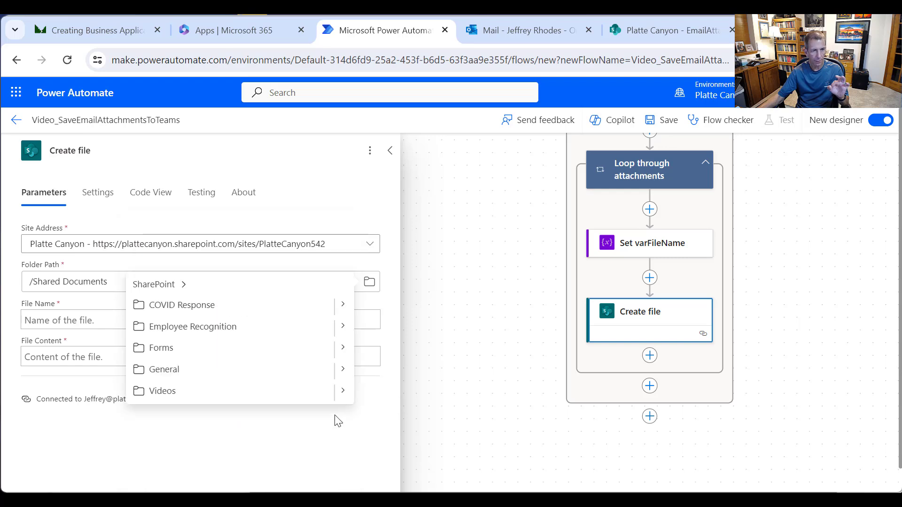
{"action": "left_click", "coordinate": [343, 391]}
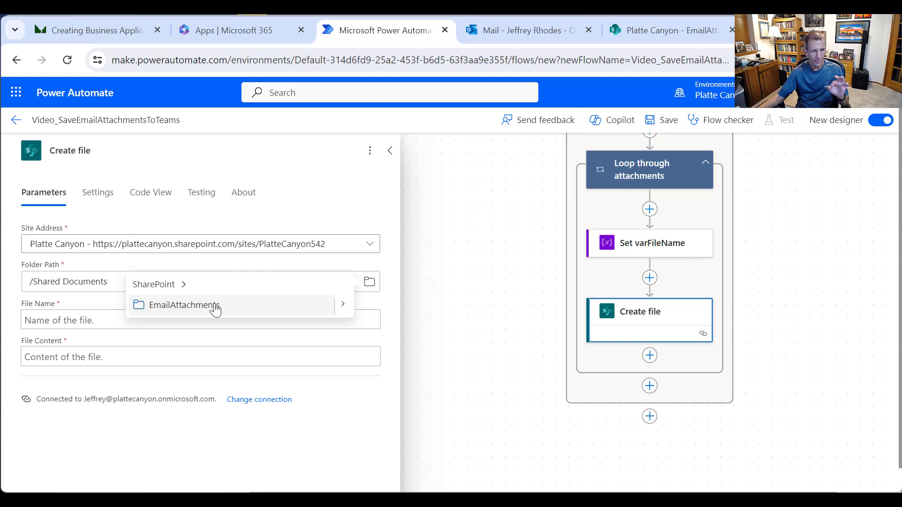
{"action": "left_click", "coordinate": [216, 310]}
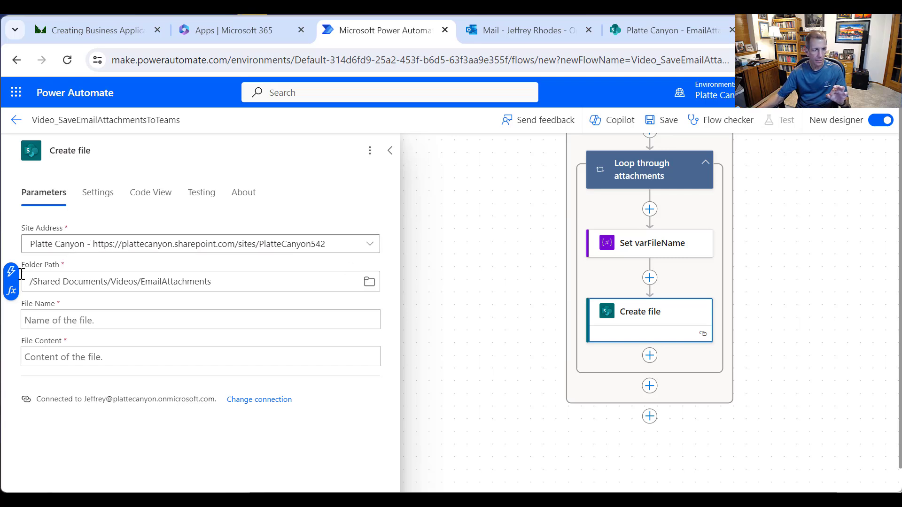
Step: Append varFolderName to the folder path, separated by a '/'
{"action": "left_click", "coordinate": [329, 320]}
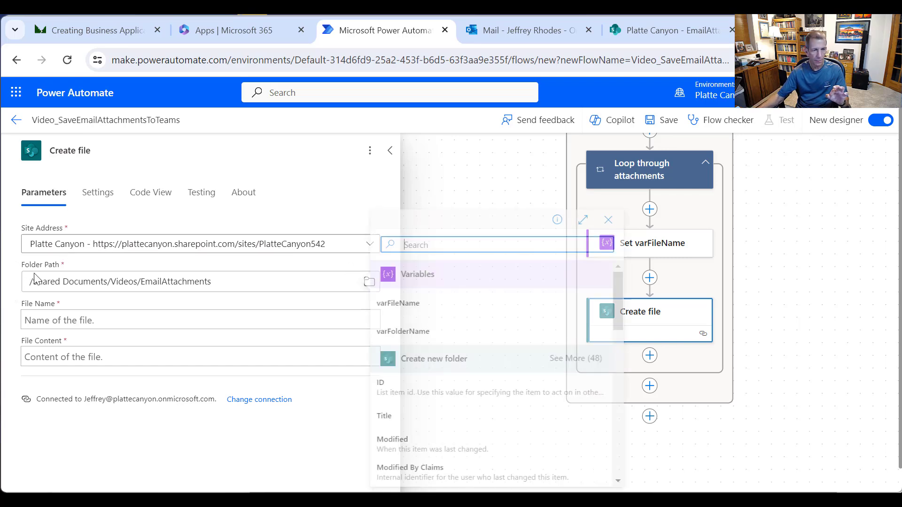
{"action": "left_click", "coordinate": [424, 333]}
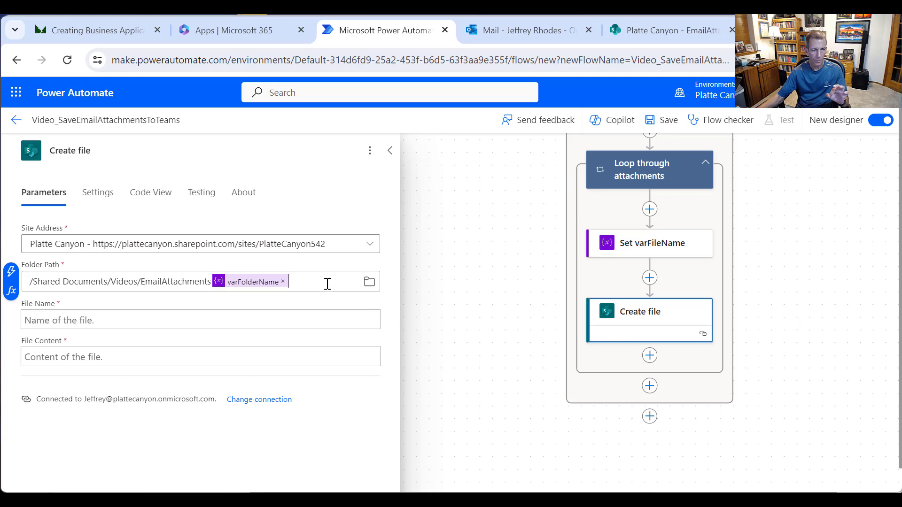
{"action": "key", "text": "Left"}
{"action": "key", "text": "Left"}
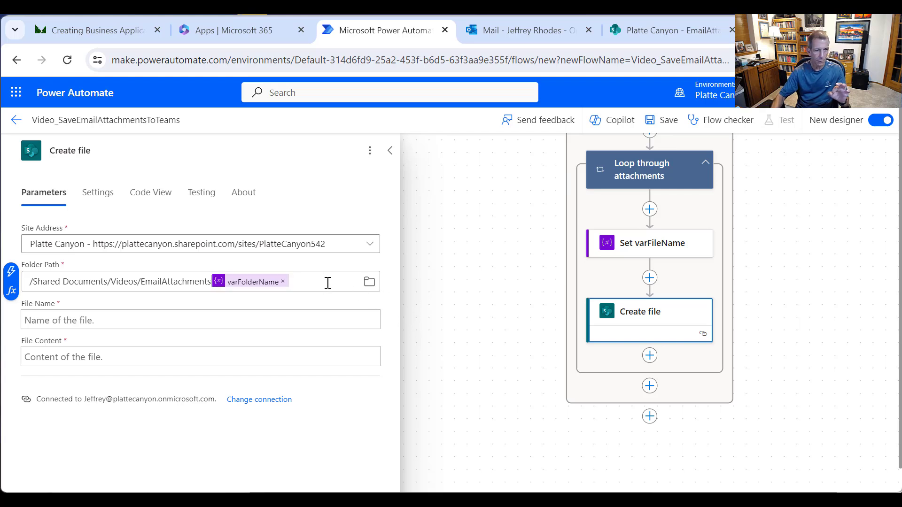
{"action": "type", "text": "/"}
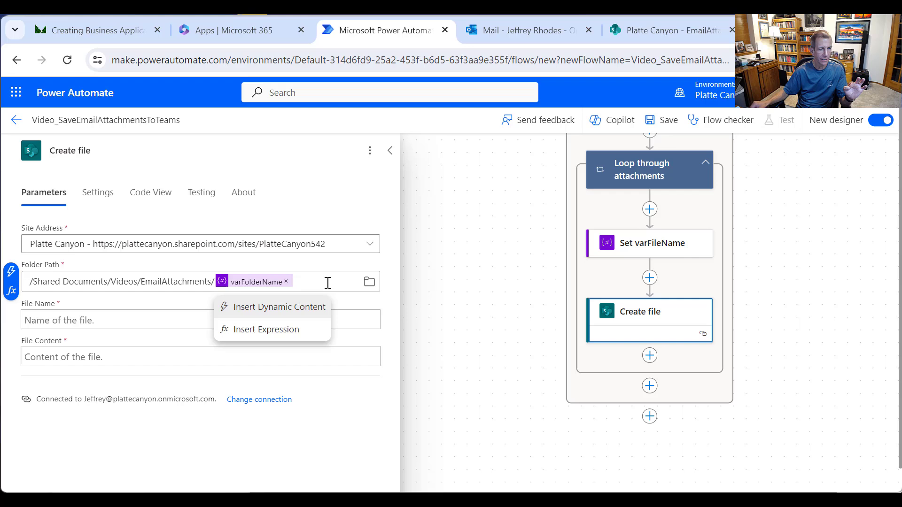
Step: Set the Create file name to the varFileName variable
{"action": "left_click", "coordinate": [134, 316]}
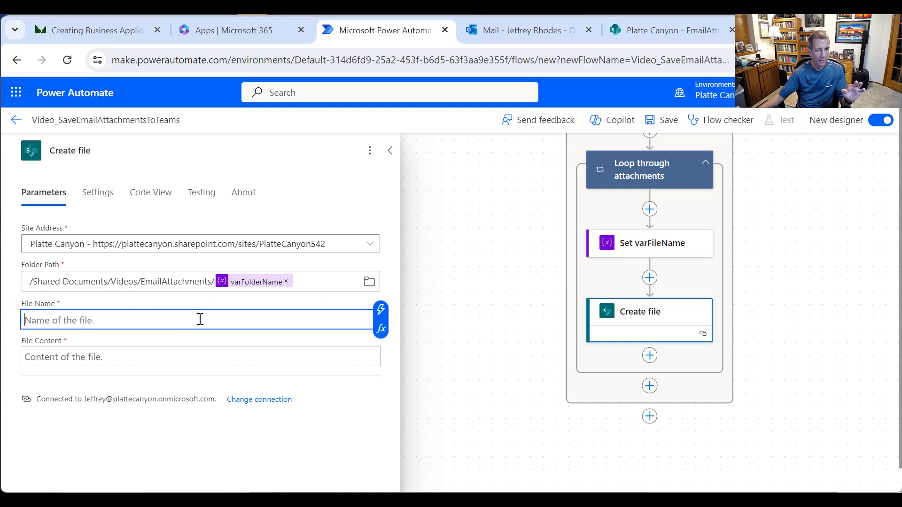
{"action": "left_click", "coordinate": [381, 310]}
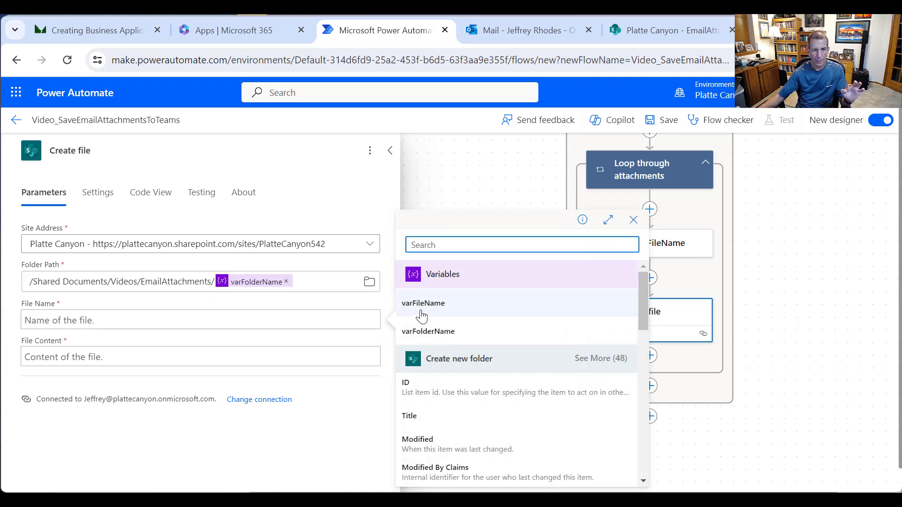
{"action": "left_click", "coordinate": [452, 310]}
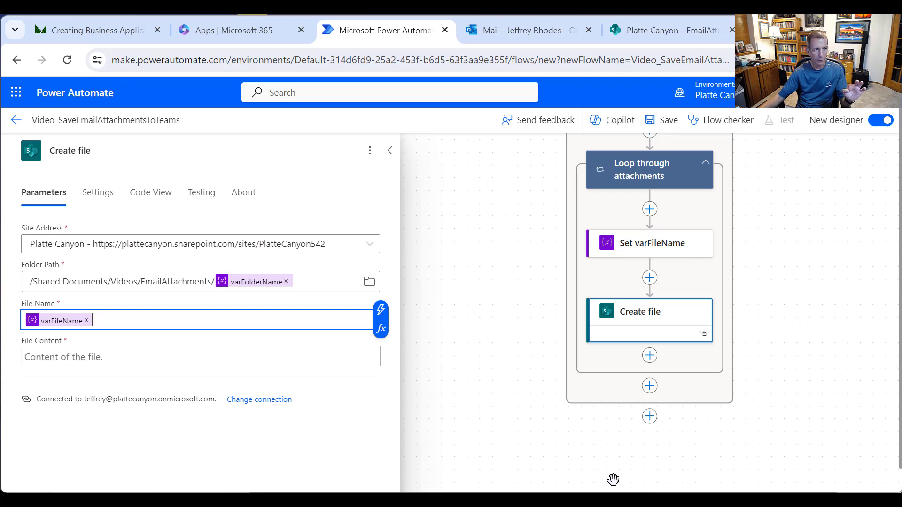
Step: Set the file content to Attachments Content from Get emails with attachments
{"action": "left_click", "coordinate": [144, 357]}
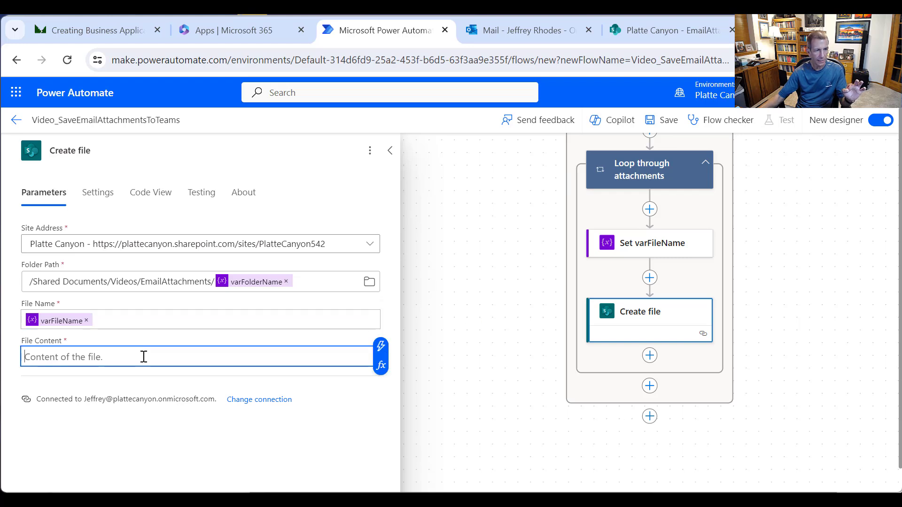
{"action": "left_click", "coordinate": [381, 346]}
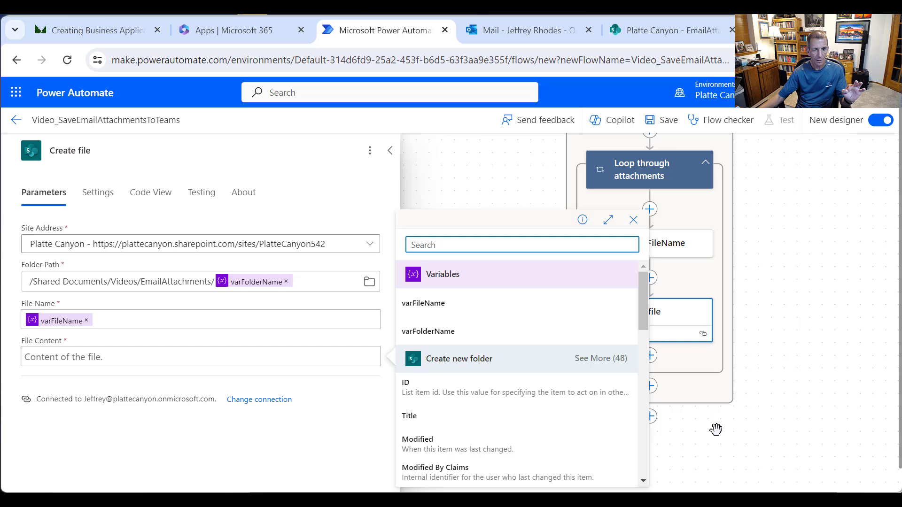
{"action": "scroll", "coordinate": [589, 365], "scroll_direction": "down", "scroll_amount": 3}
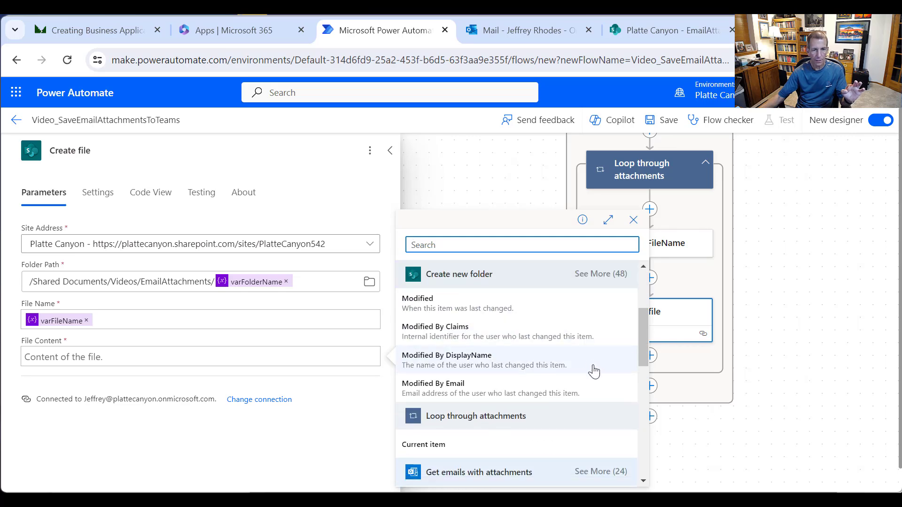
{"action": "scroll", "coordinate": [594, 371], "scroll_direction": "up", "scroll_amount": 3}
{"action": "scroll", "coordinate": [610, 388], "scroll_direction": "down", "scroll_amount": 8}
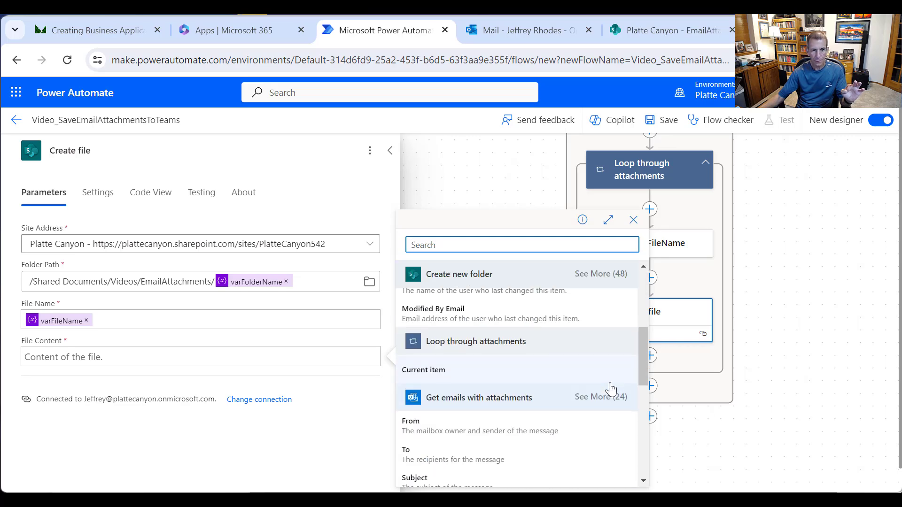
{"action": "scroll", "coordinate": [611, 383], "scroll_direction": "up", "scroll_amount": 3}
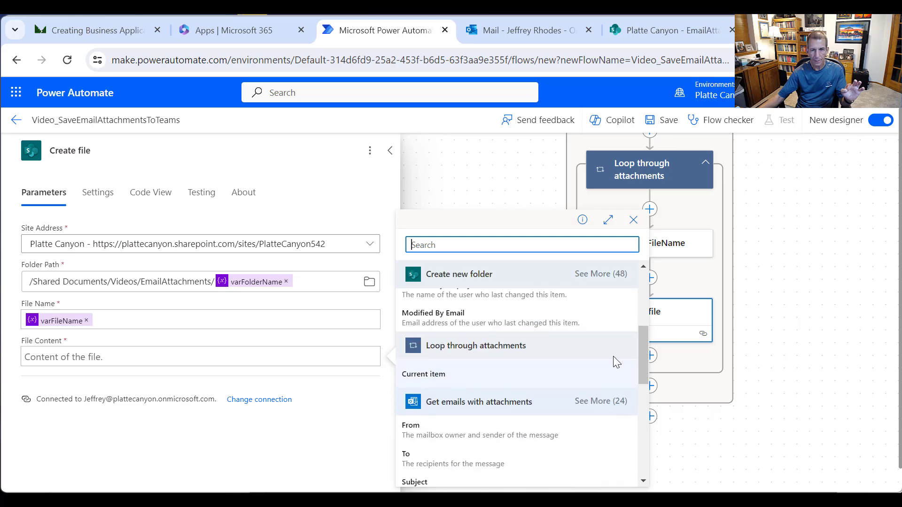
{"action": "left_click", "coordinate": [610, 404]}
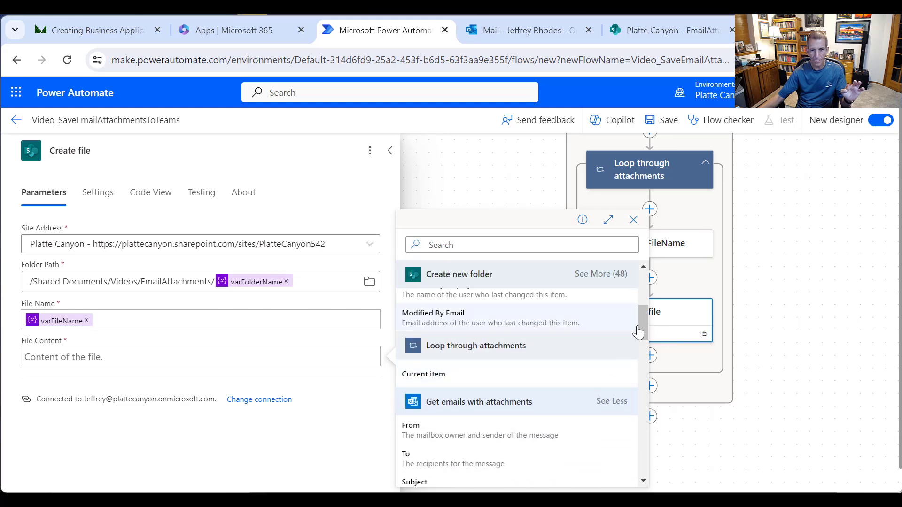
{"action": "left_click_drag", "start_coordinate": [643, 329], "coordinate": [641, 404]}
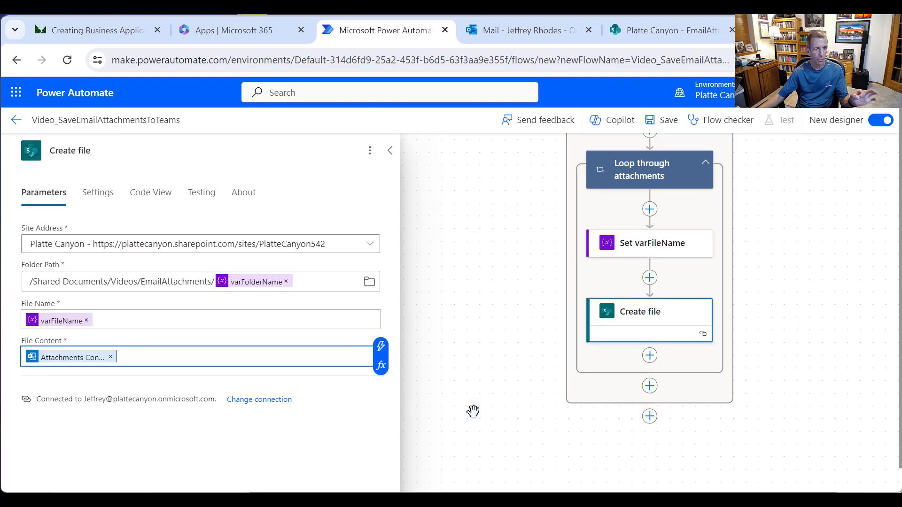
{"action": "left_click", "coordinate": [465, 419]}
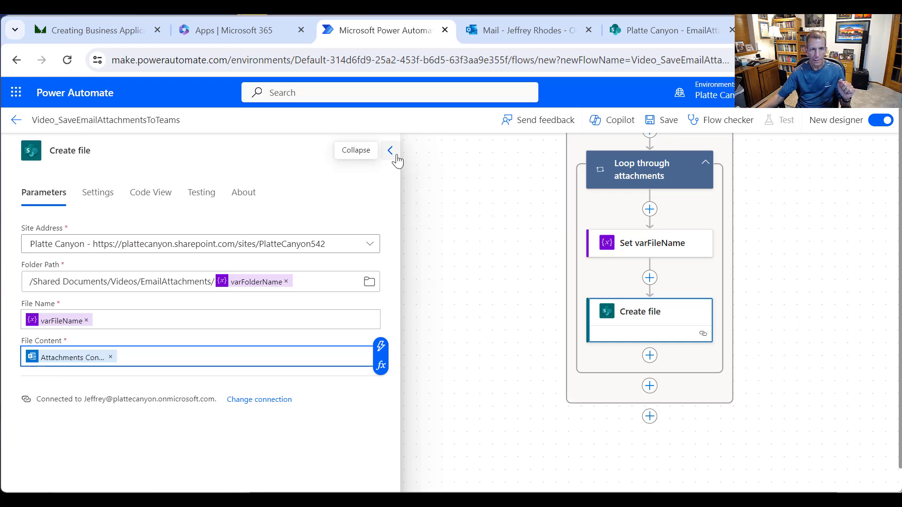
Step: Add an Outlook Move email (V2) action after Loop through attachments
{"action": "left_click", "coordinate": [447, 186]}
{"action": "scroll", "coordinate": [737, 351], "scroll_direction": "up", "scroll_amount": 2}
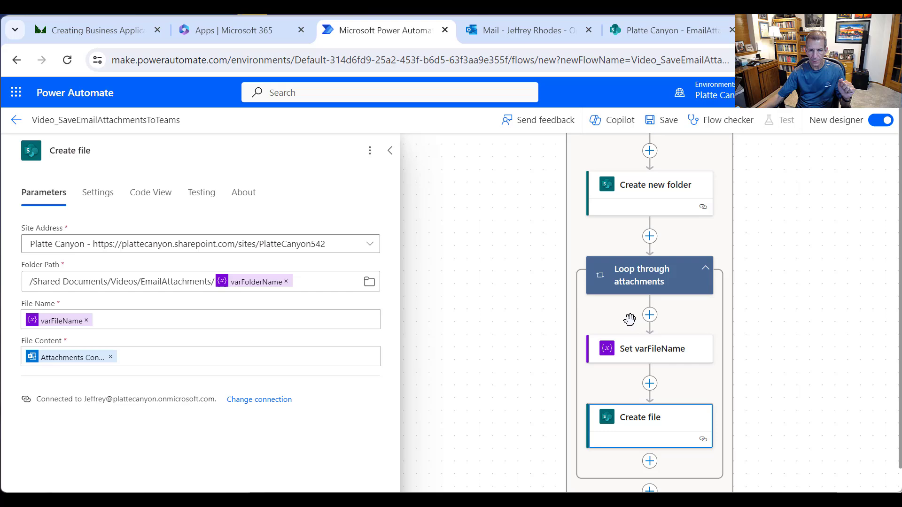
{"action": "scroll", "coordinate": [635, 388], "scroll_direction": "down", "scroll_amount": 2}
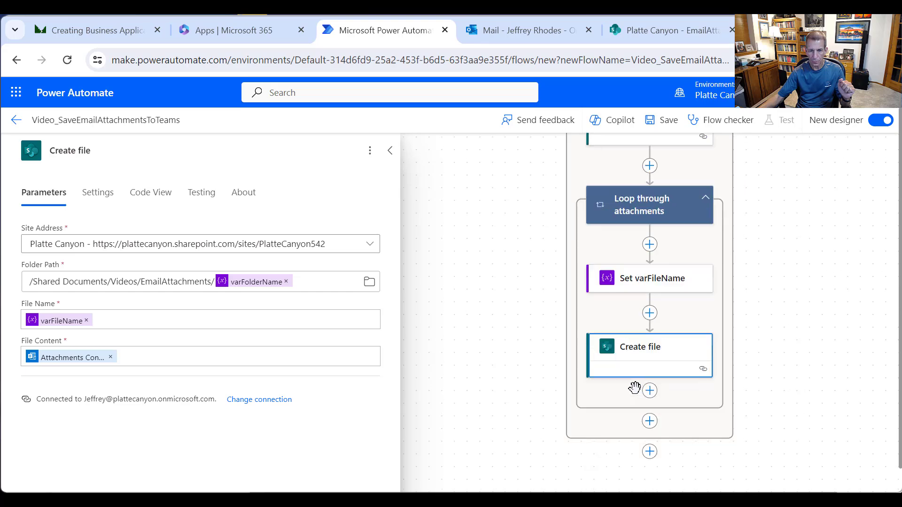
{"action": "left_click", "coordinate": [652, 426]}
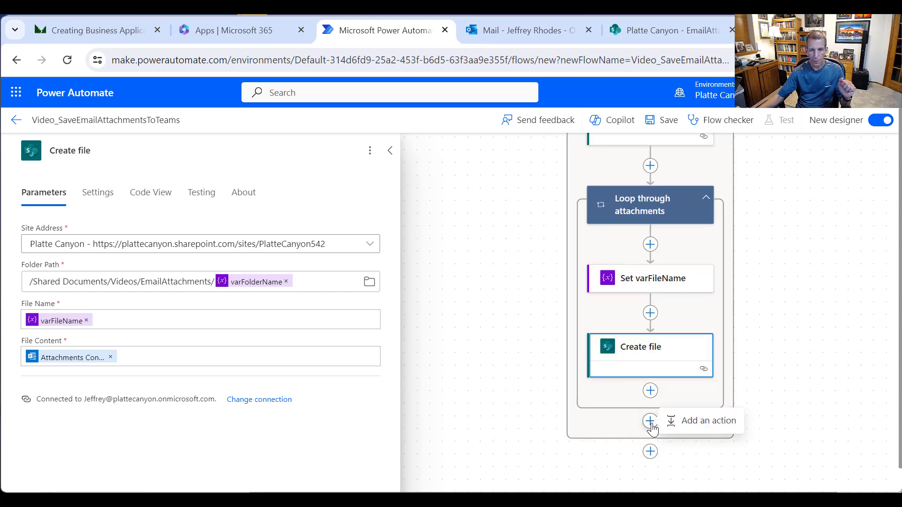
{"action": "left_click", "coordinate": [707, 420]}
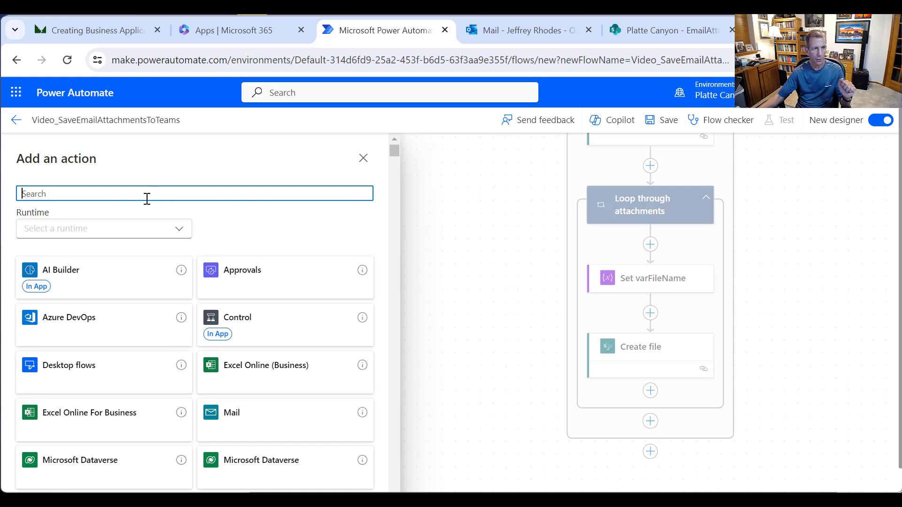
{"action": "type", "text": "C"}
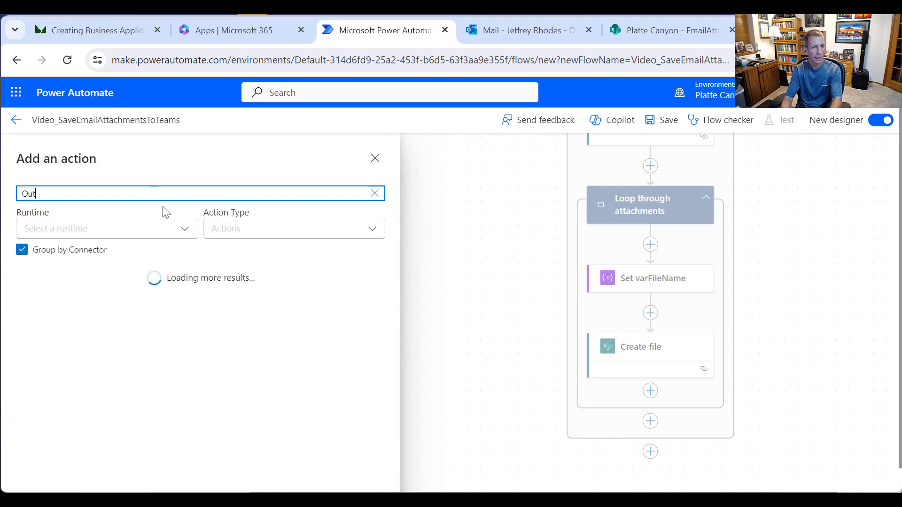
{"action": "type", "text": "utlook"}
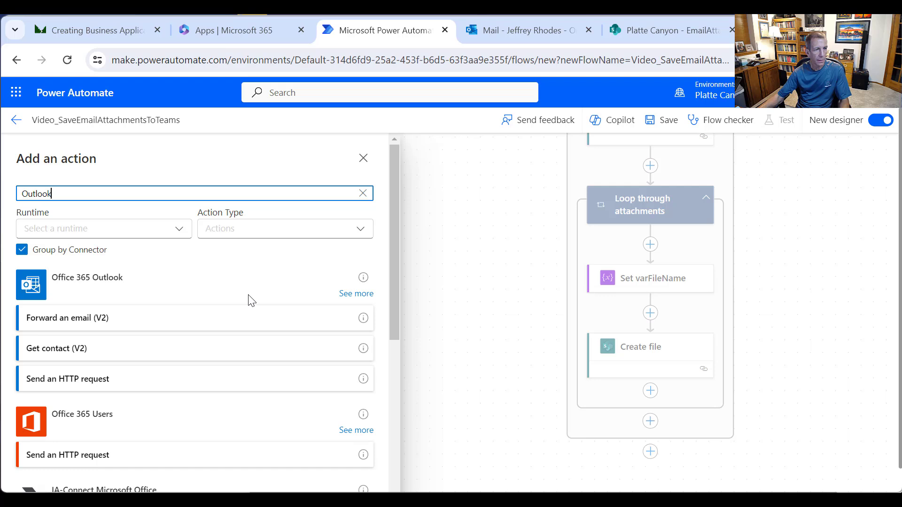
{"action": "left_click", "coordinate": [371, 295]}
{"action": "scroll", "coordinate": [326, 316], "scroll_direction": "down", "scroll_amount": 9}
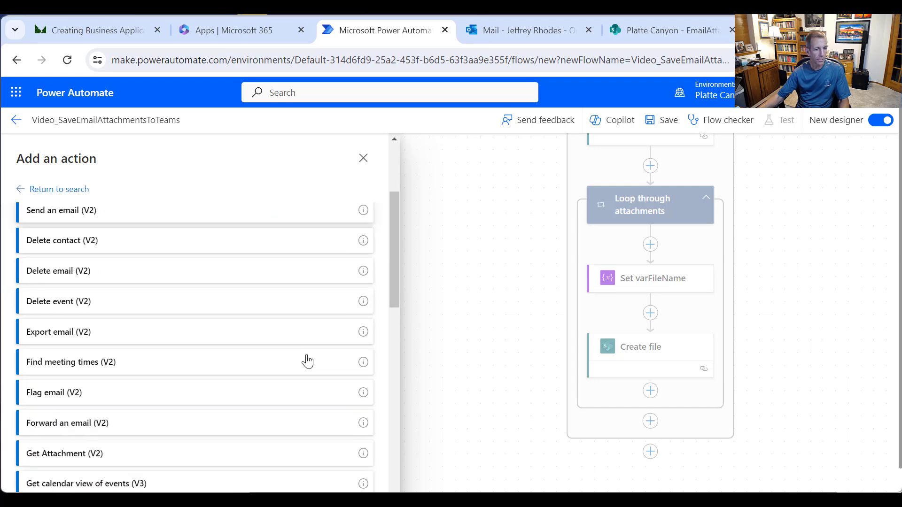
{"action": "scroll", "coordinate": [309, 363], "scroll_direction": "down", "scroll_amount": 8}
{"action": "scroll", "coordinate": [71, 324], "scroll_direction": "up", "scroll_amount": 1}
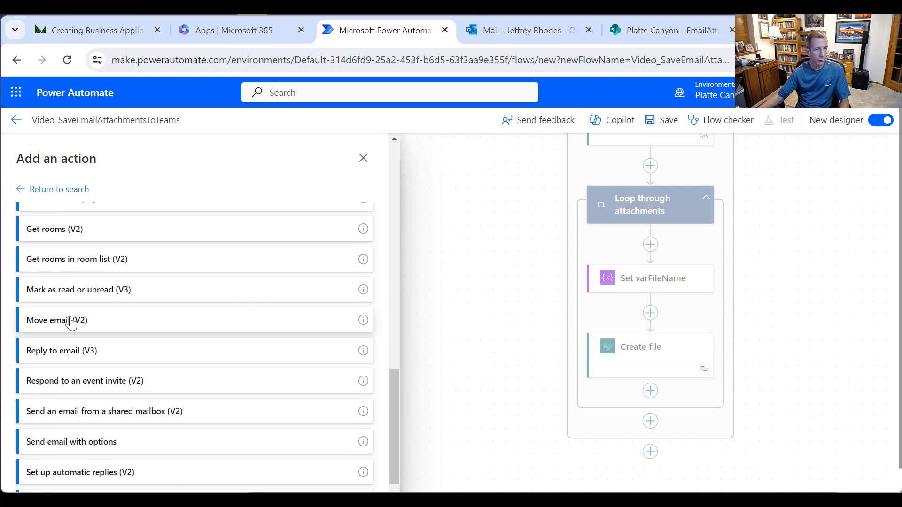
{"action": "left_click", "coordinate": [63, 321]}
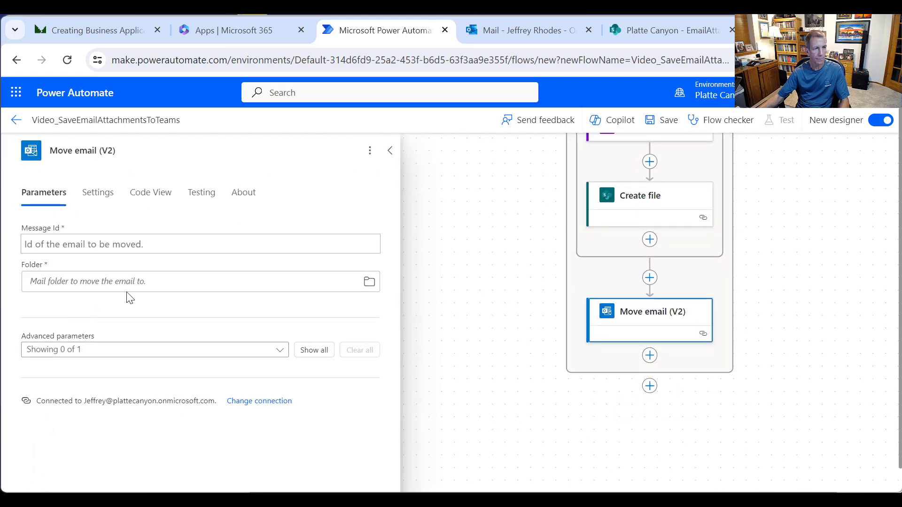
Step: Fill Move email's Message Id with the Message Id from Get emails with attachments
{"action": "left_click", "coordinate": [219, 245]}
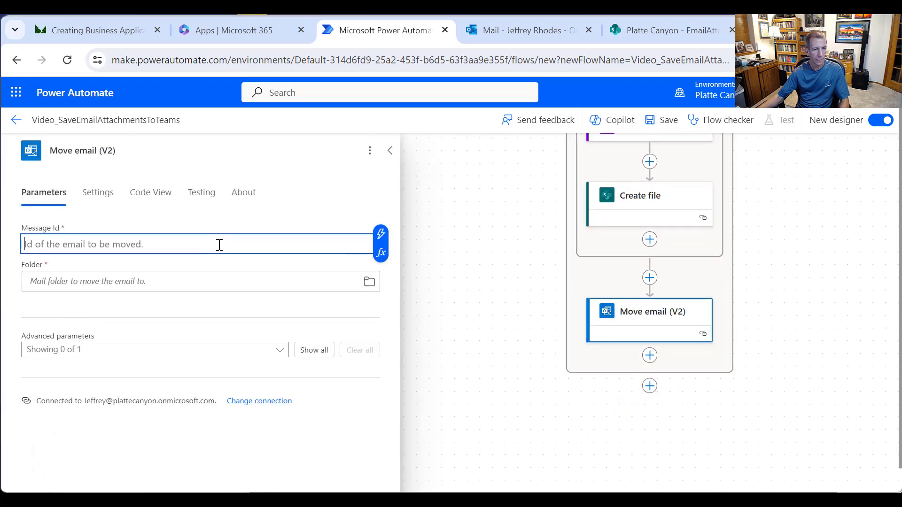
{"action": "left_click", "coordinate": [380, 233]}
{"action": "left_click_drag", "start_coordinate": [647, 317], "coordinate": [638, 402]}
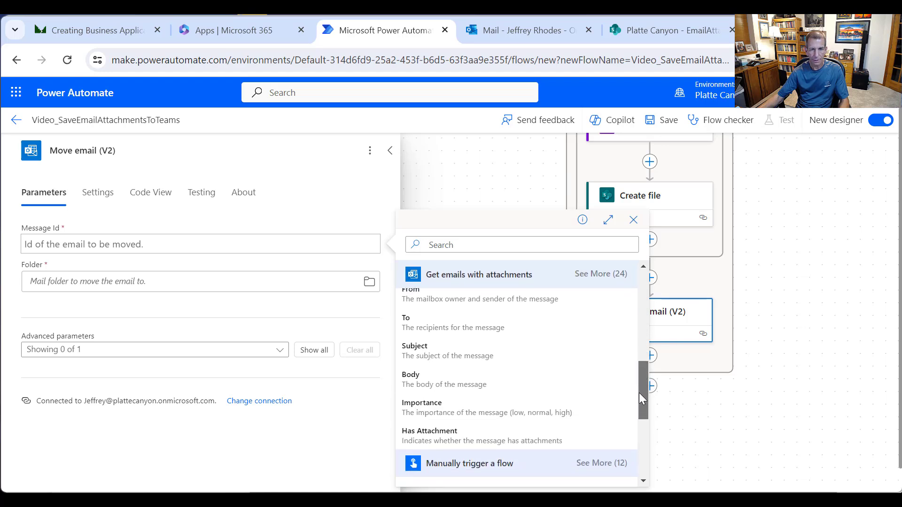
{"action": "scroll", "coordinate": [624, 357], "scroll_direction": "up", "scroll_amount": 1}
{"action": "left_click", "coordinate": [601, 299]}
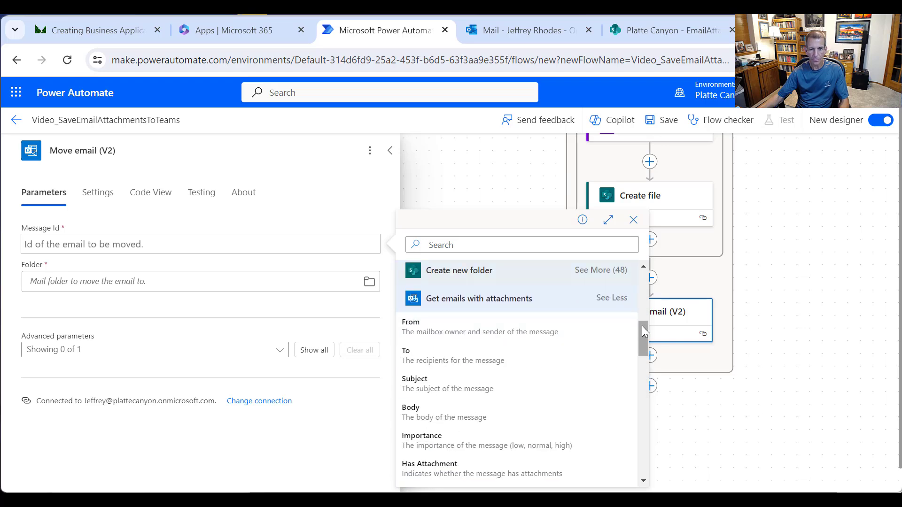
{"action": "left_click_drag", "start_coordinate": [644, 333], "coordinate": [650, 370]}
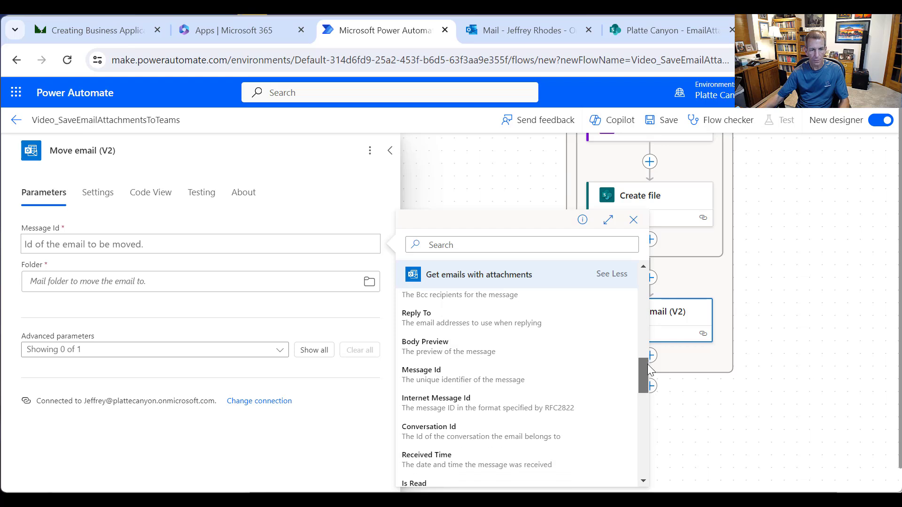
{"action": "left_click", "coordinate": [438, 381]}
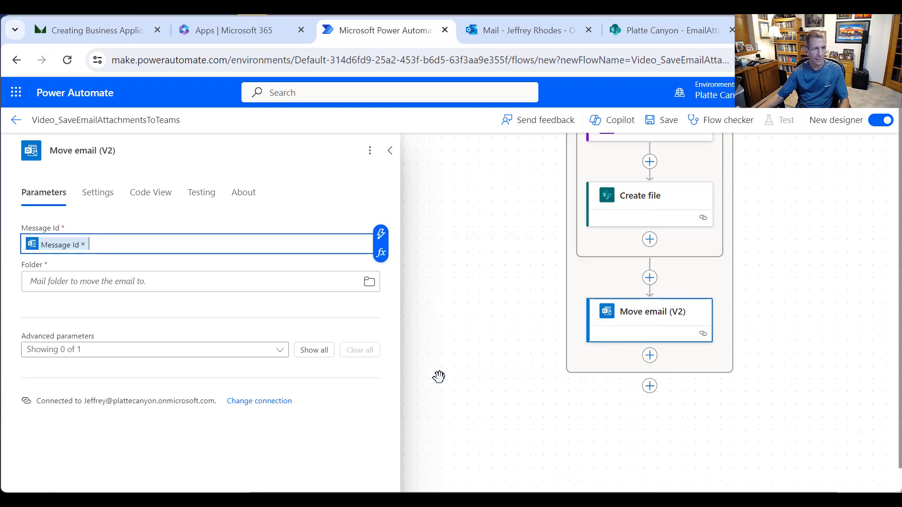
Step: Set the destination folder to EmailsWithAttachments/SavedToTeams
{"action": "left_click", "coordinate": [217, 278]}
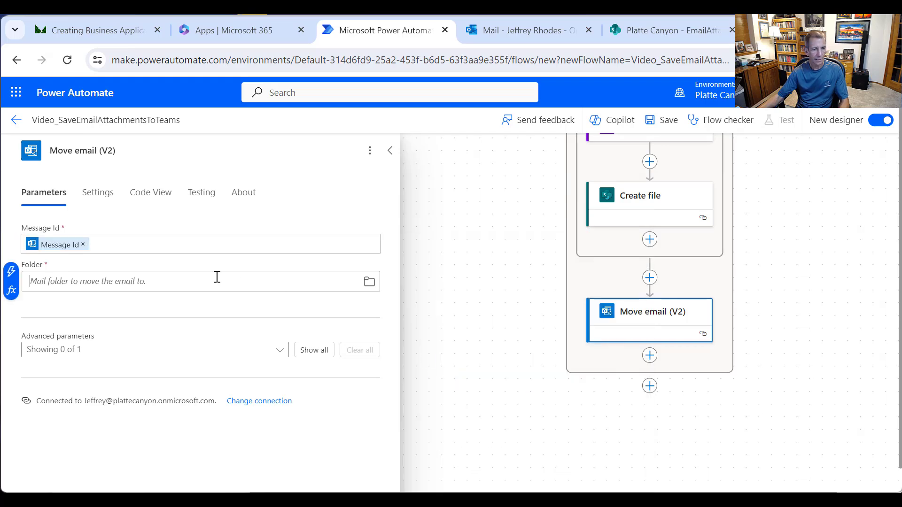
{"action": "left_click", "coordinate": [369, 282]}
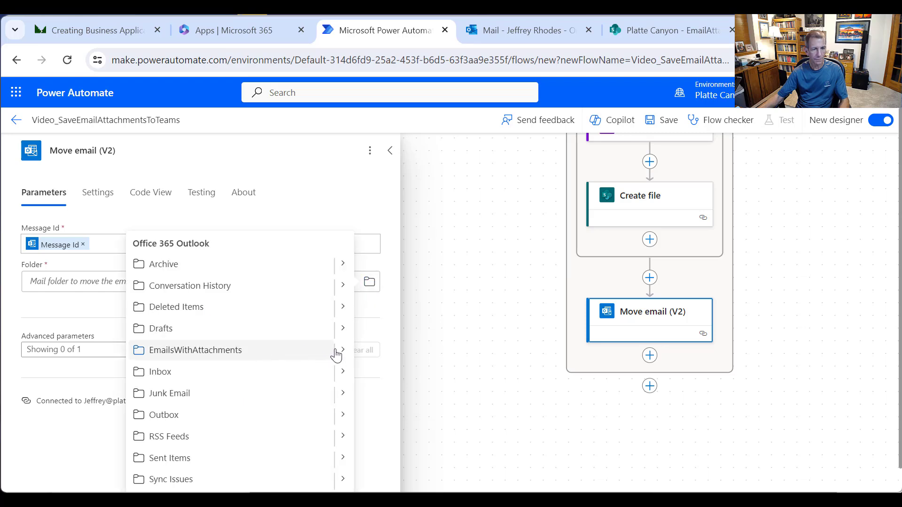
{"action": "left_click", "coordinate": [341, 351]}
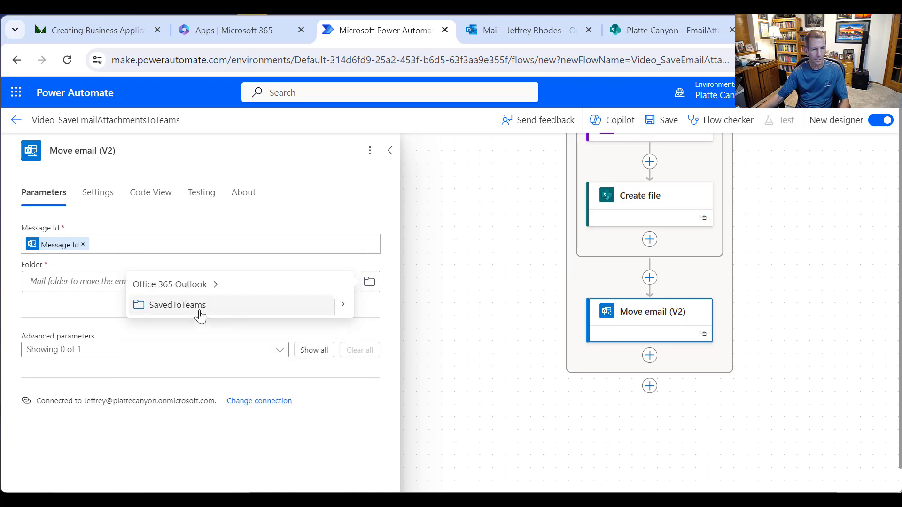
{"action": "left_click", "coordinate": [201, 314]}
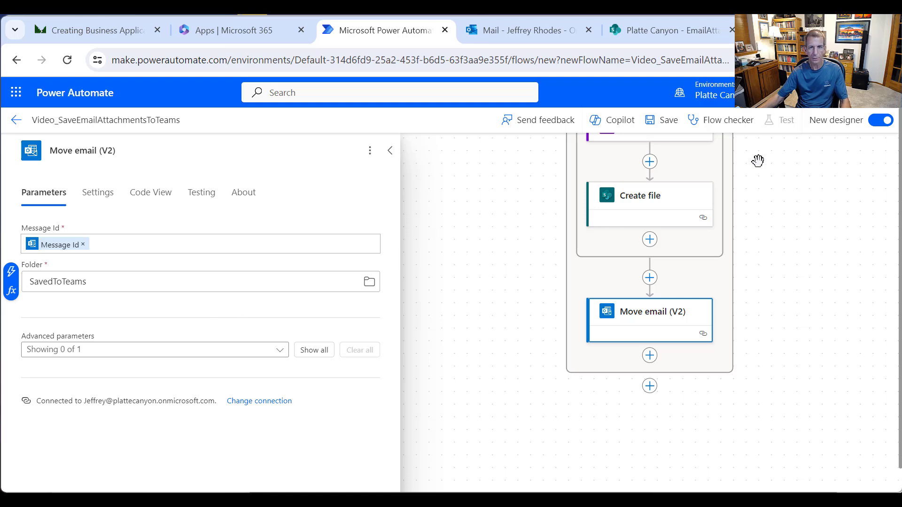
Step: Save the flow
{"action": "left_click", "coordinate": [670, 123]}
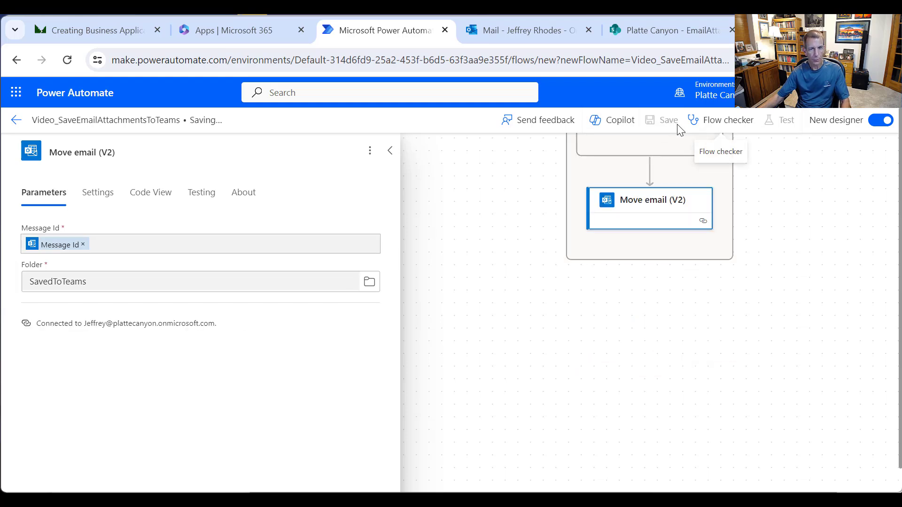
{"action": "scroll", "coordinate": [861, 385], "scroll_direction": "up", "scroll_amount": 5}
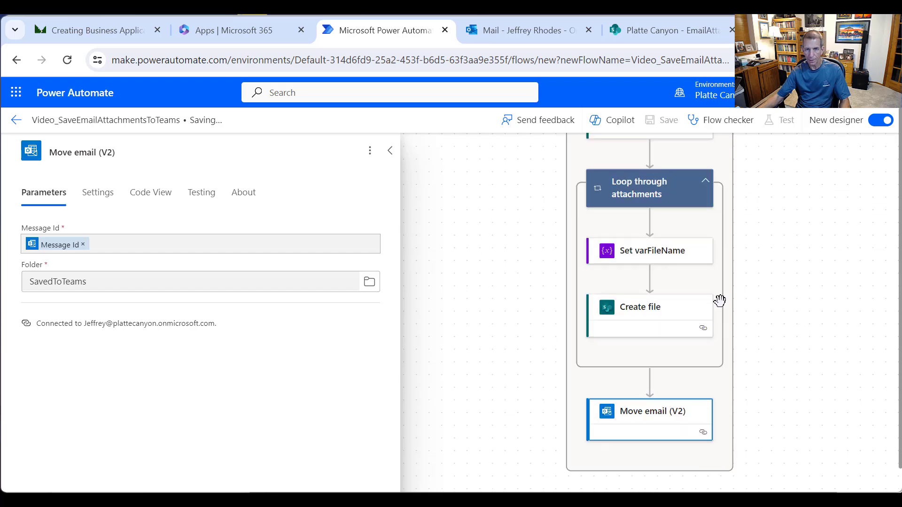
{"action": "scroll", "coordinate": [691, 258], "scroll_direction": "down", "scroll_amount": 5}
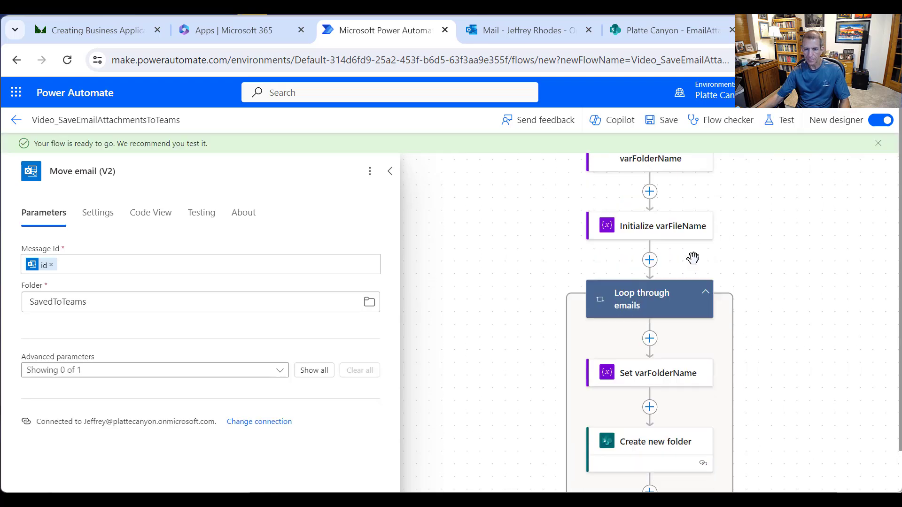
{"action": "scroll", "coordinate": [697, 282], "scroll_direction": "down", "scroll_amount": 1}
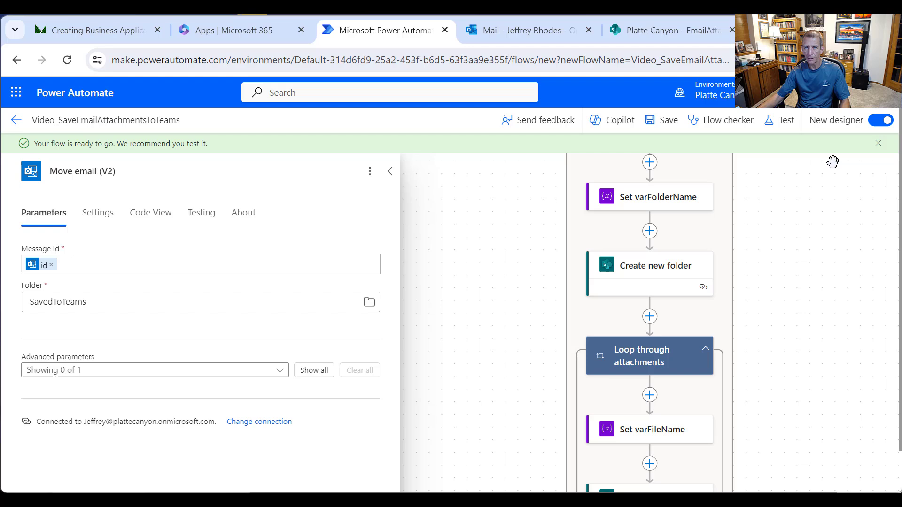
Step: Run a manual test of the flow
{"action": "left_click", "coordinate": [787, 126]}
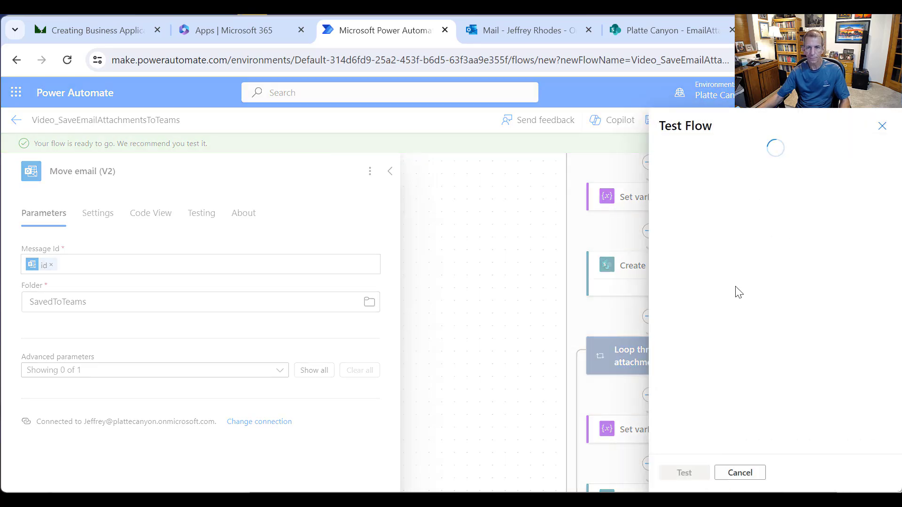
{"action": "left_click", "coordinate": [695, 155]}
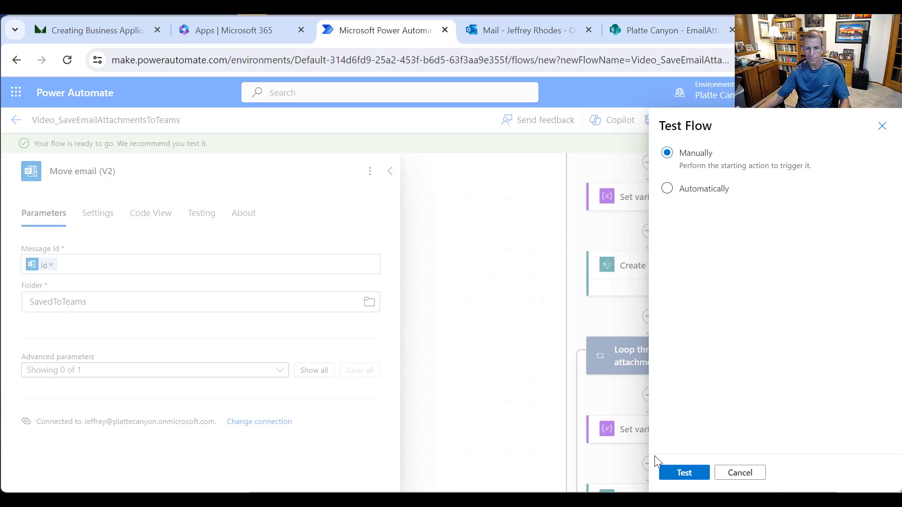
{"action": "left_click", "coordinate": [687, 474]}
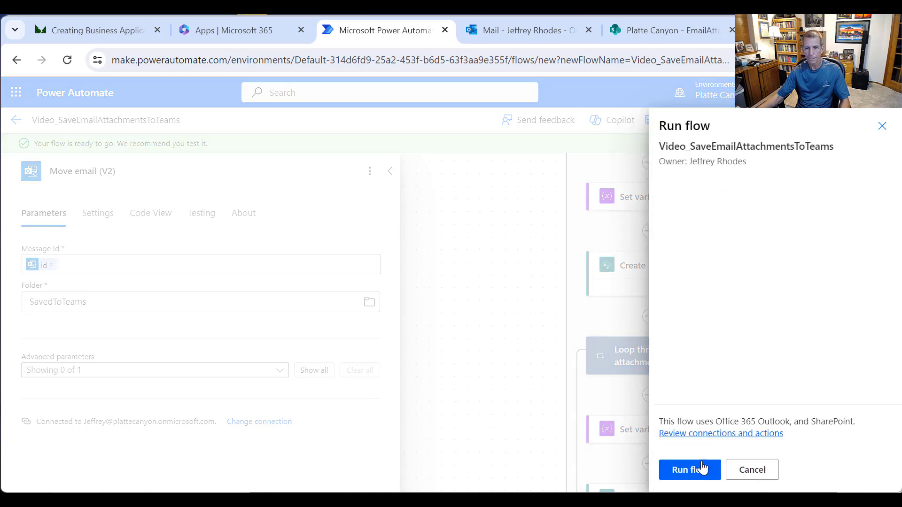
{"action": "left_click", "coordinate": [703, 469]}
{"action": "left_click", "coordinate": [702, 472]}
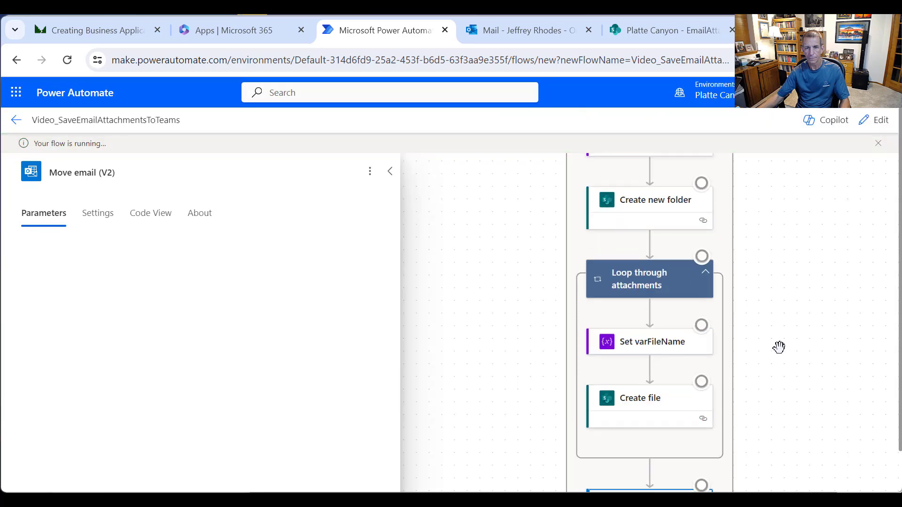
Step: Step through the run results to email 5 of 5, then switch to SharePoint
{"action": "scroll", "coordinate": [785, 343], "scroll_direction": "up", "scroll_amount": 10}
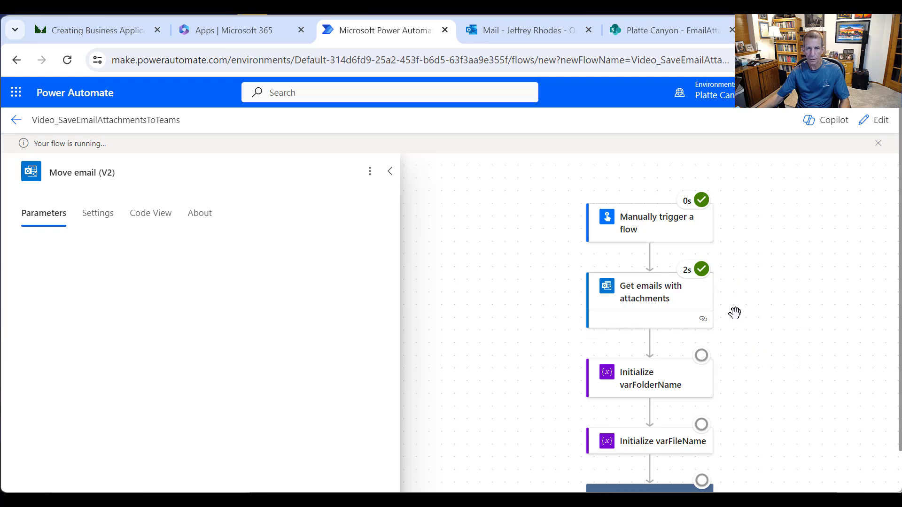
{"action": "scroll", "coordinate": [723, 347], "scroll_direction": "down", "scroll_amount": 3}
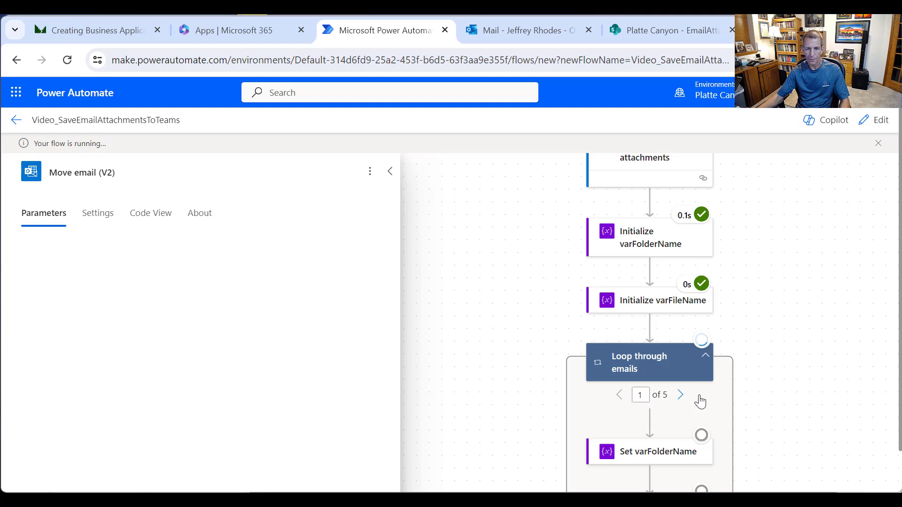
{"action": "scroll", "coordinate": [700, 401], "scroll_direction": "down", "scroll_amount": 5}
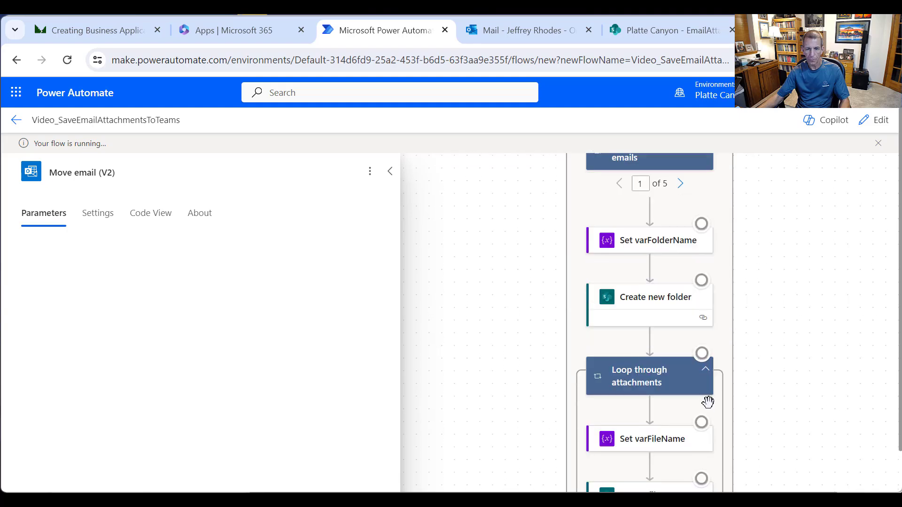
{"action": "scroll", "coordinate": [708, 403], "scroll_direction": "up", "scroll_amount": 3}
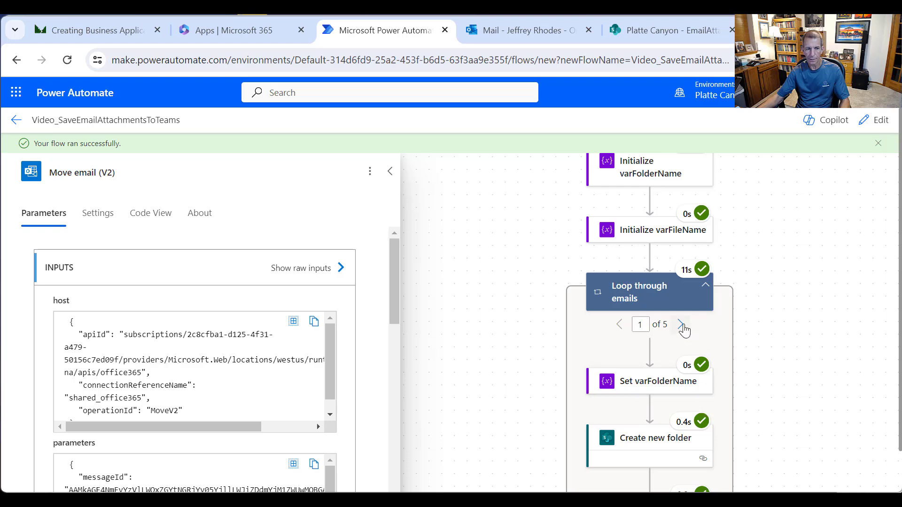
{"action": "left_click", "coordinate": [681, 325]}
{"action": "left_click", "coordinate": [681, 324]}
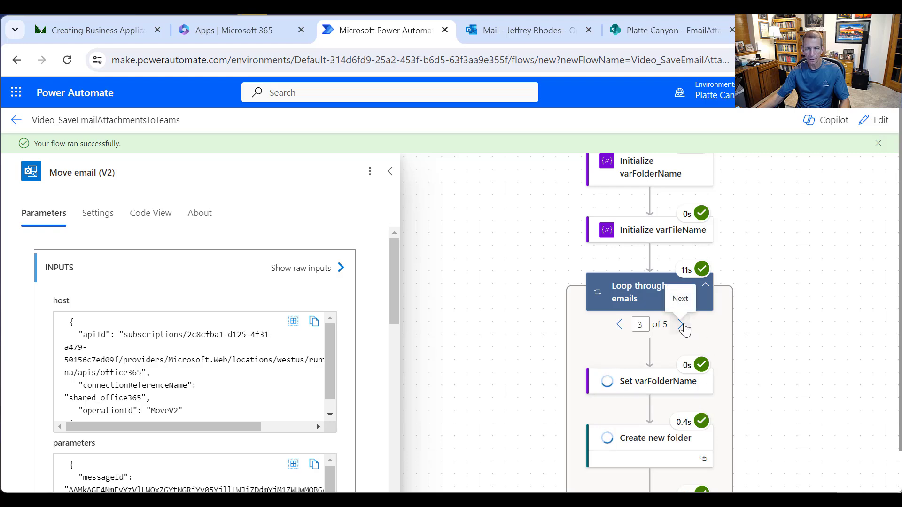
{"action": "left_click", "coordinate": [682, 325]}
{"action": "left_click", "coordinate": [682, 325]}
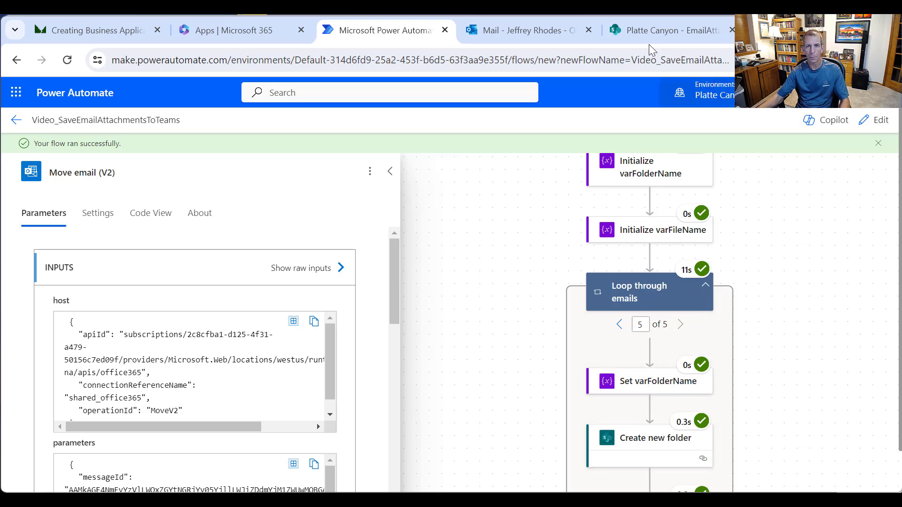
{"action": "left_click", "coordinate": [674, 24]}
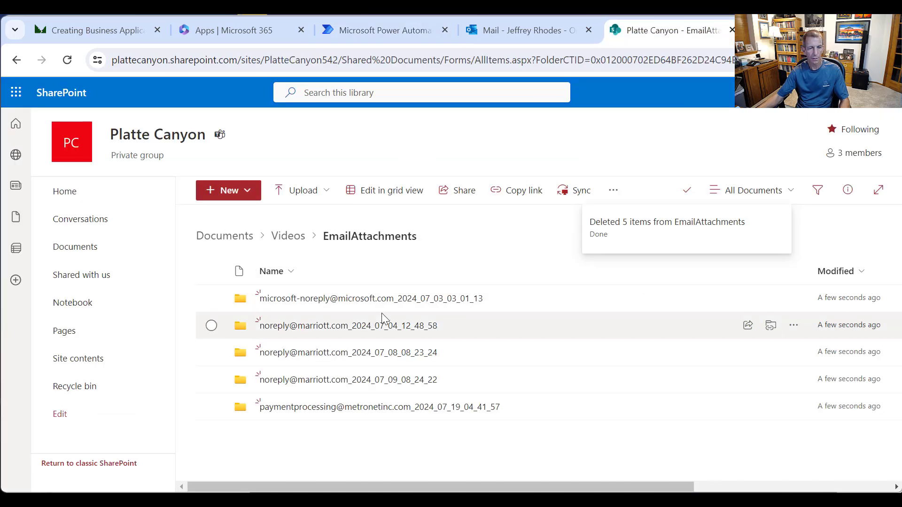
Step: Inspect the Microsoft and July 4, 8 and 9 Marriott attachment folders in EmailAttachments
{"action": "left_click", "coordinate": [381, 298]}
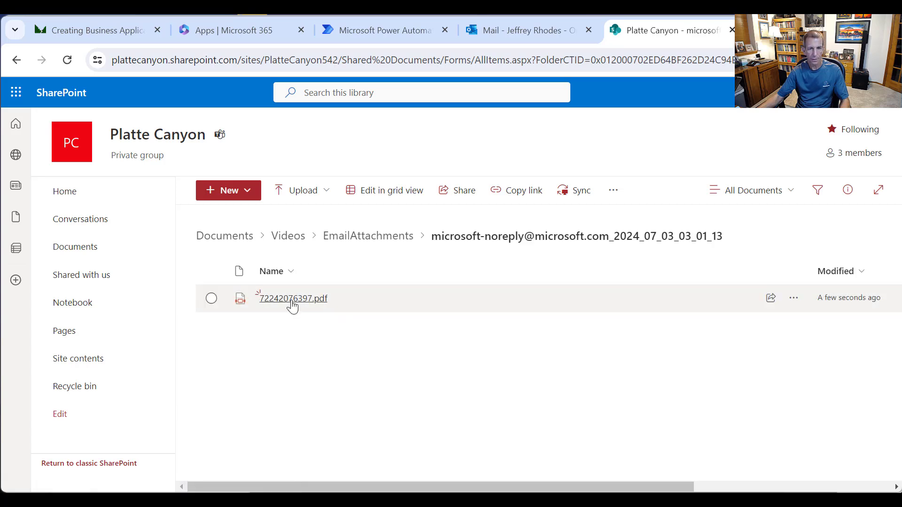
{"action": "left_click", "coordinate": [366, 236]}
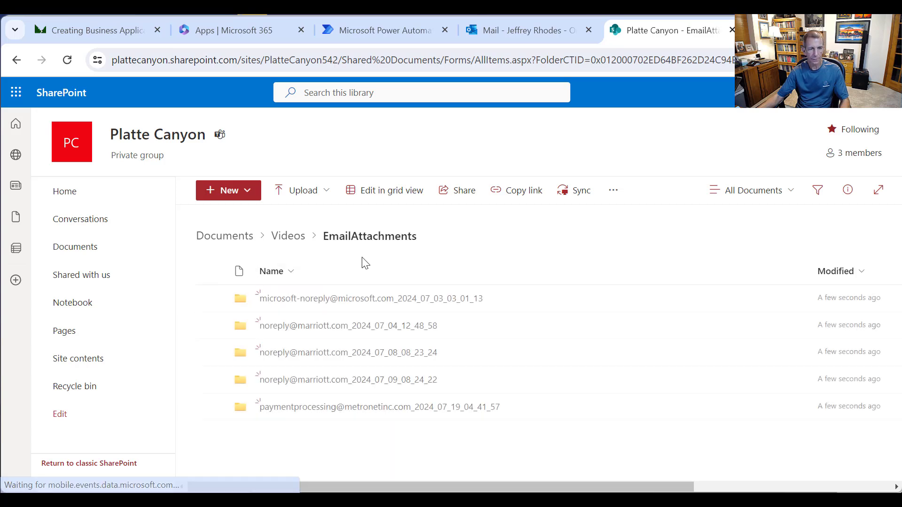
{"action": "left_click", "coordinate": [332, 327]}
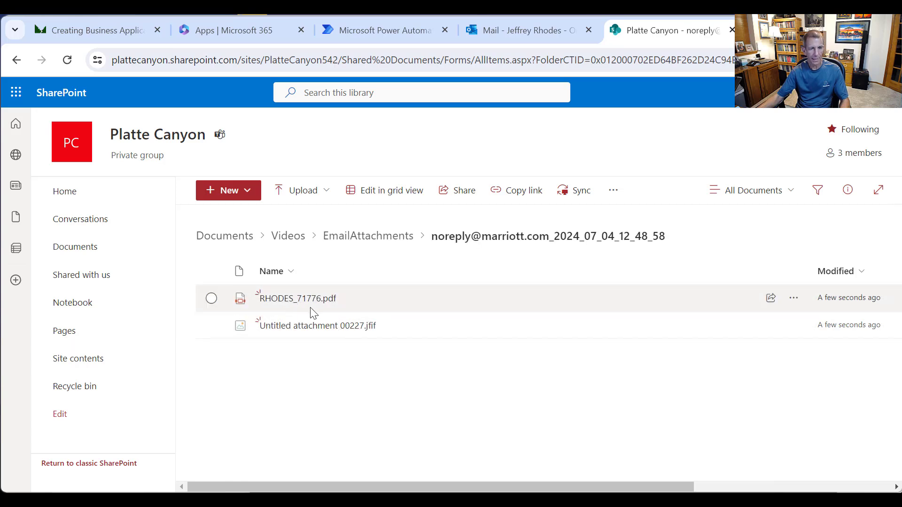
{"action": "left_click", "coordinate": [383, 242]}
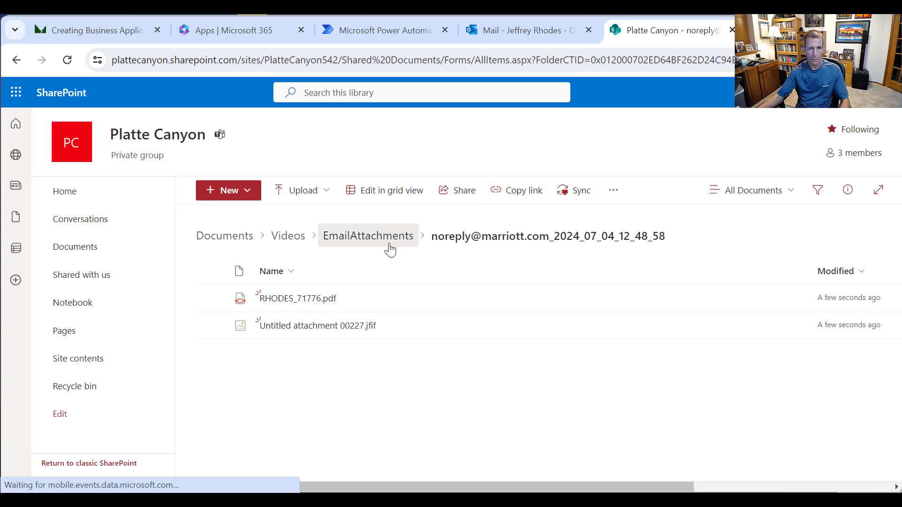
{"action": "left_click", "coordinate": [343, 352]}
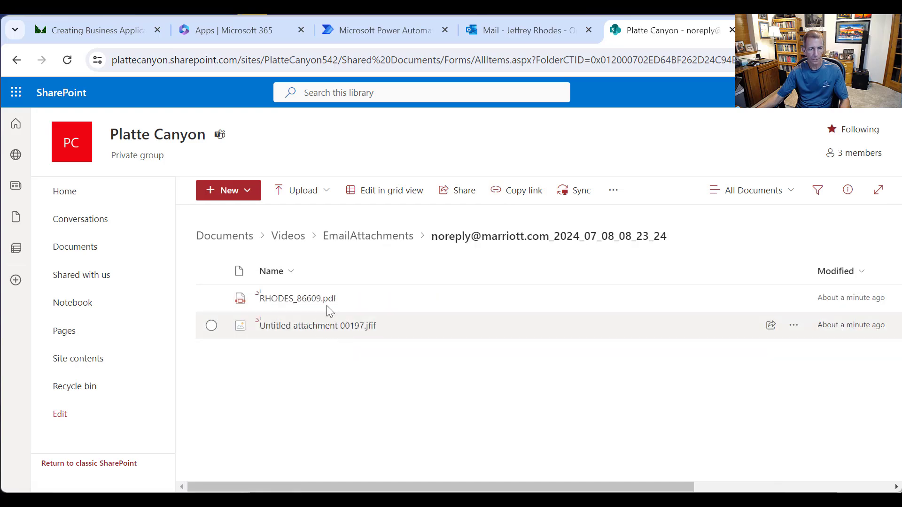
{"action": "left_click", "coordinate": [363, 240]}
{"action": "left_click", "coordinate": [319, 379]}
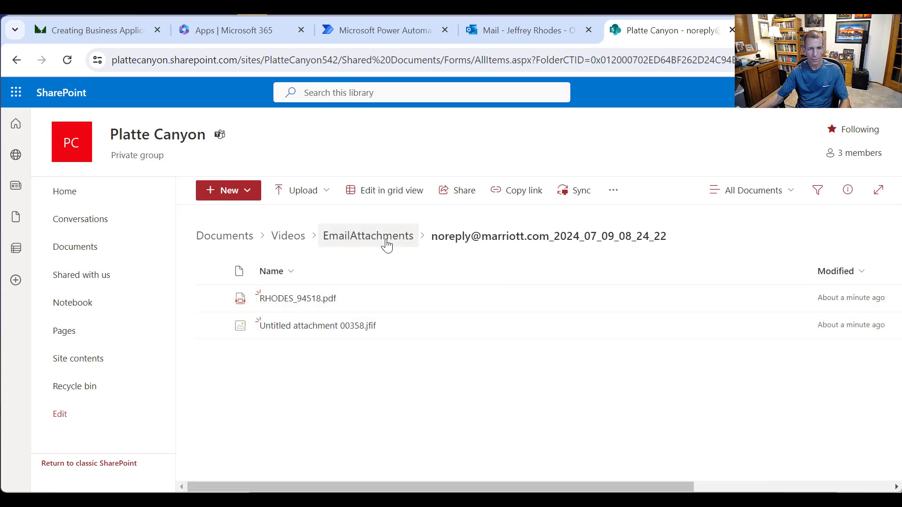
{"action": "left_click", "coordinate": [369, 236]}
Step: Preview 72776782.pdf in the payment processing folder, then close SharePoint
{"action": "left_click", "coordinate": [324, 408]}
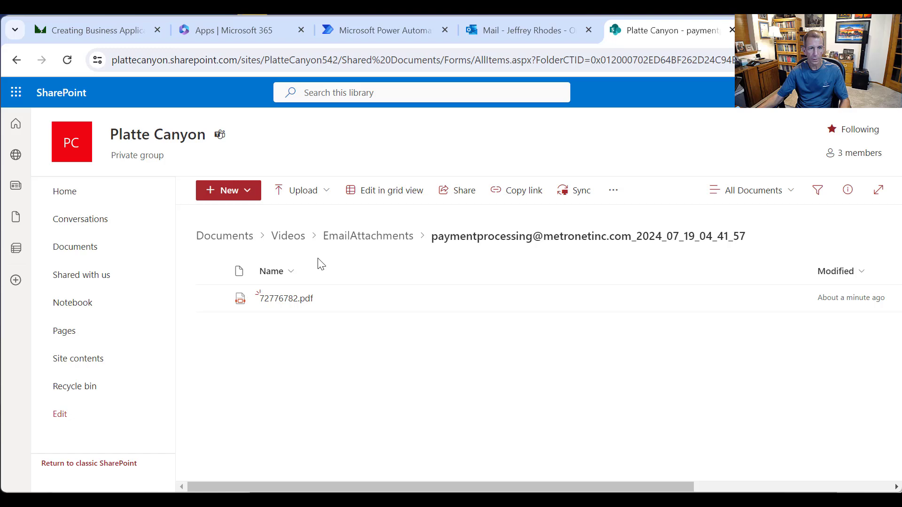
{"action": "left_click", "coordinate": [292, 301]}
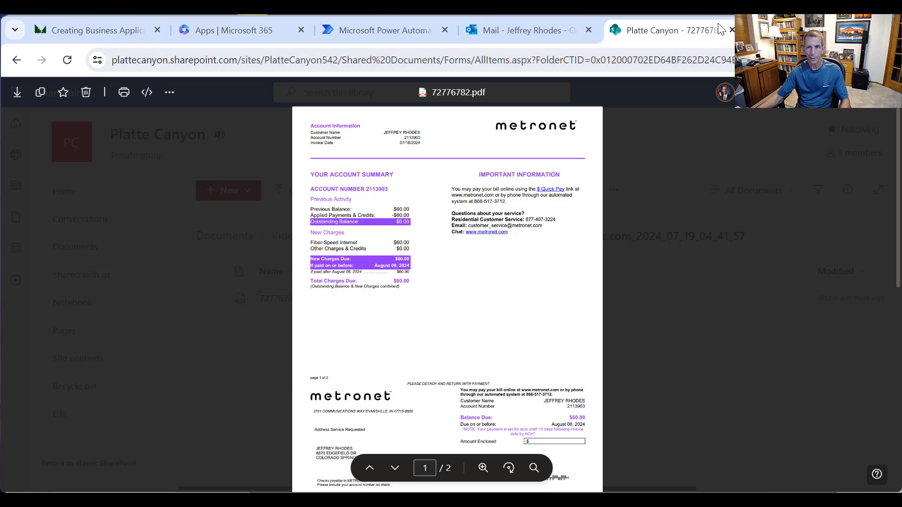
{"action": "left_click", "coordinate": [731, 31]}
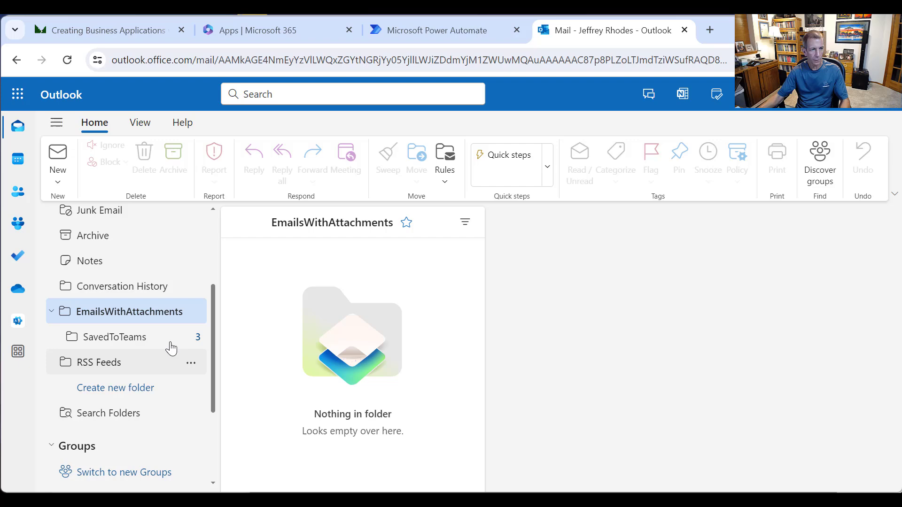
Step: Open EmailsWithAttachments > SavedToTeams and scroll through the moved Metronet, Marriott and Microsoft emails
{"action": "left_click", "coordinate": [128, 323]}
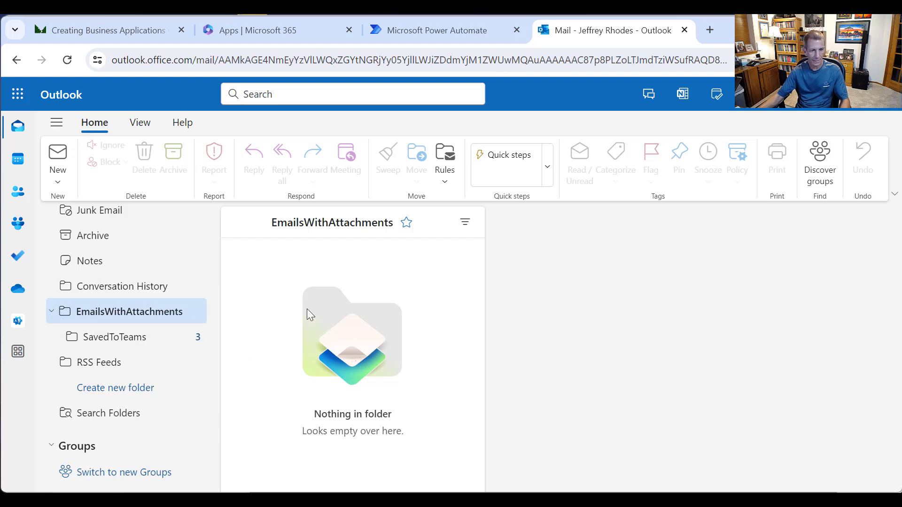
{"action": "left_click", "coordinate": [137, 342]}
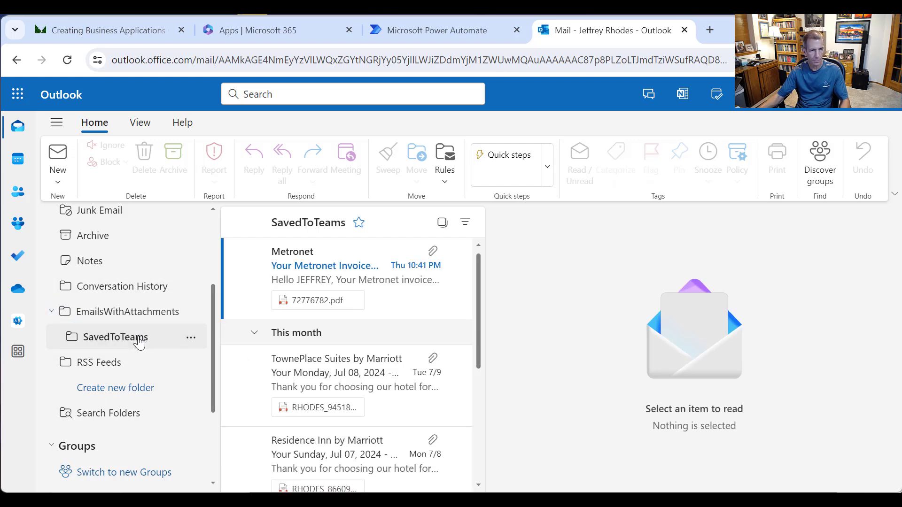
{"action": "scroll", "coordinate": [409, 331], "scroll_direction": "down", "scroll_amount": 3}
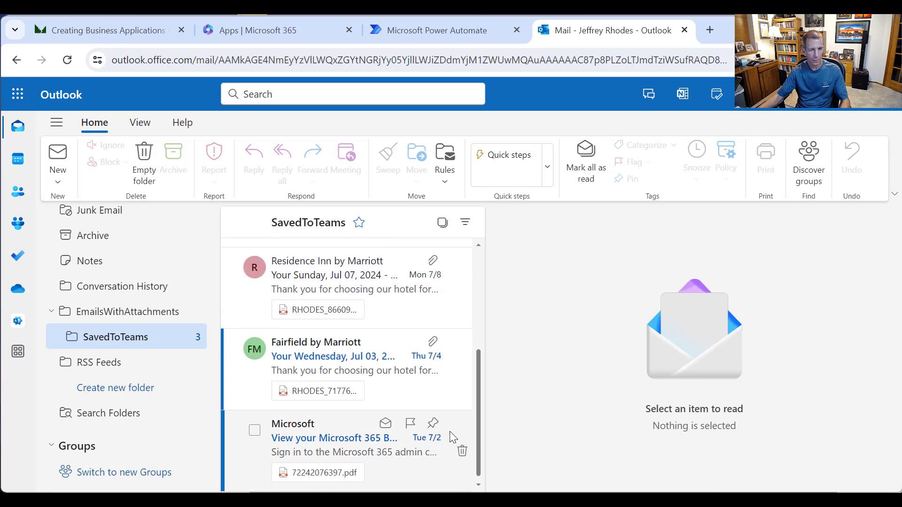
{"action": "left_click_drag", "start_coordinate": [481, 444], "coordinate": [471, 338]}
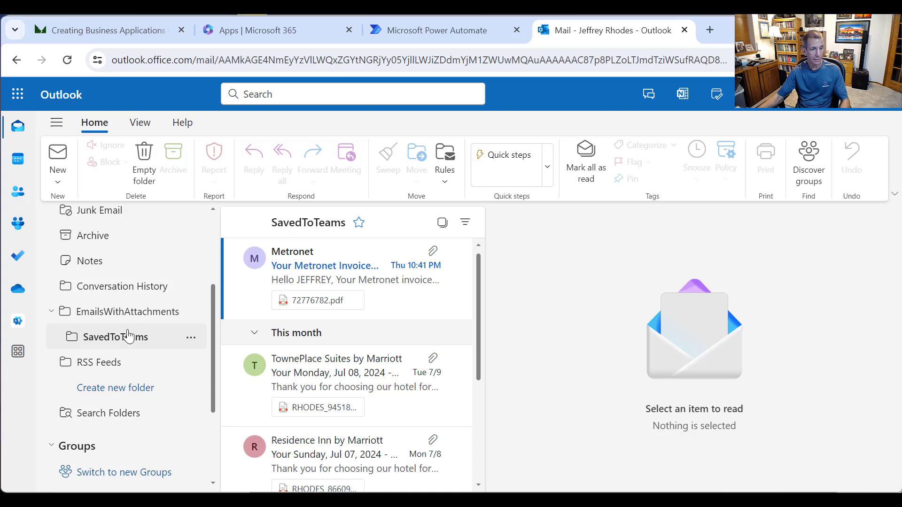